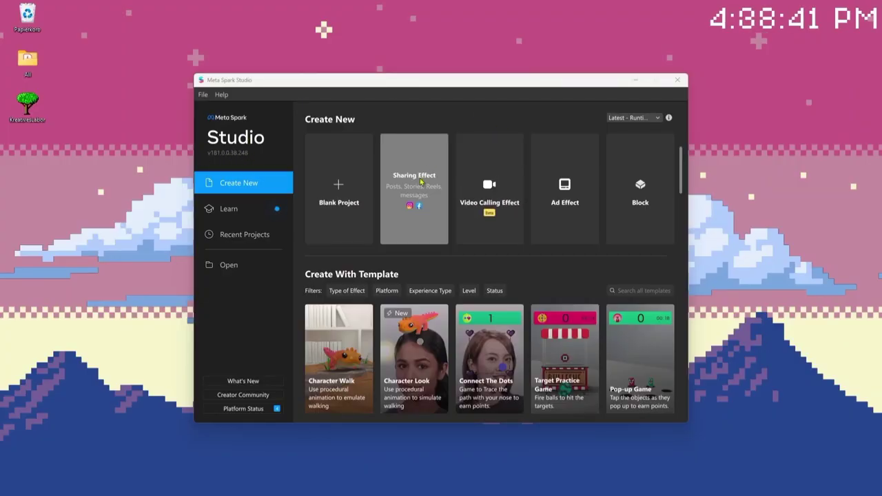
Create a new Sharing Effect project and maximize its window
{"action": "left_click", "coordinate": [421, 182]}
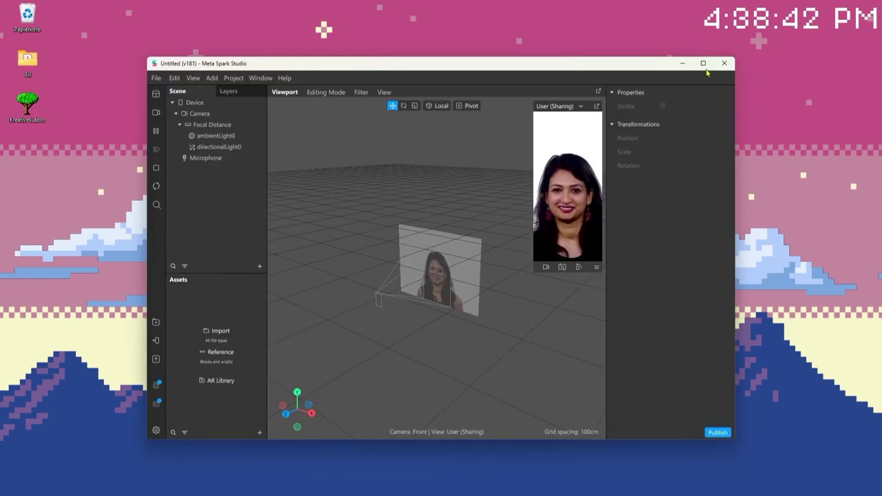
{"action": "left_click", "coordinate": [703, 64]}
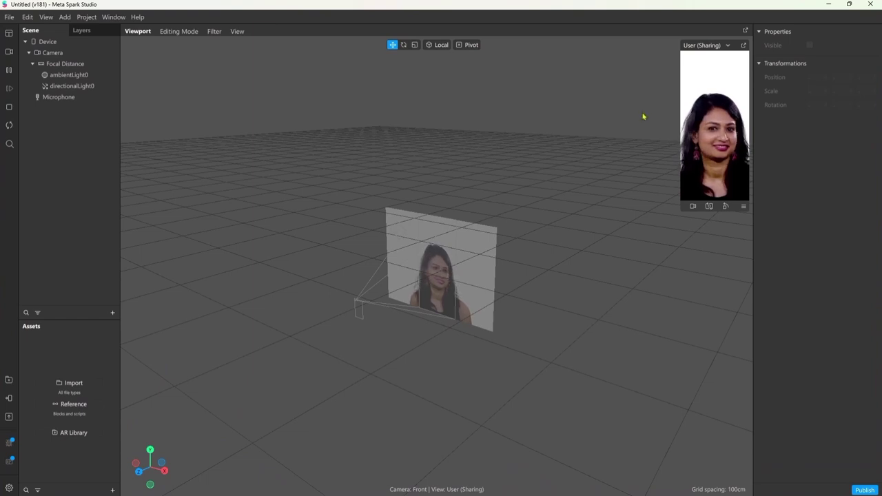
Import Glasses_heart.fbx, AMAZE_font.fbx, Heart_texture.png, Pixel_sword.fbx, awards.png and amazeColors.png from the Workshop Assets folder into the project assets
{"action": "left_click_drag", "start_coordinate": [0, 495], "coordinate": [318, 97]}
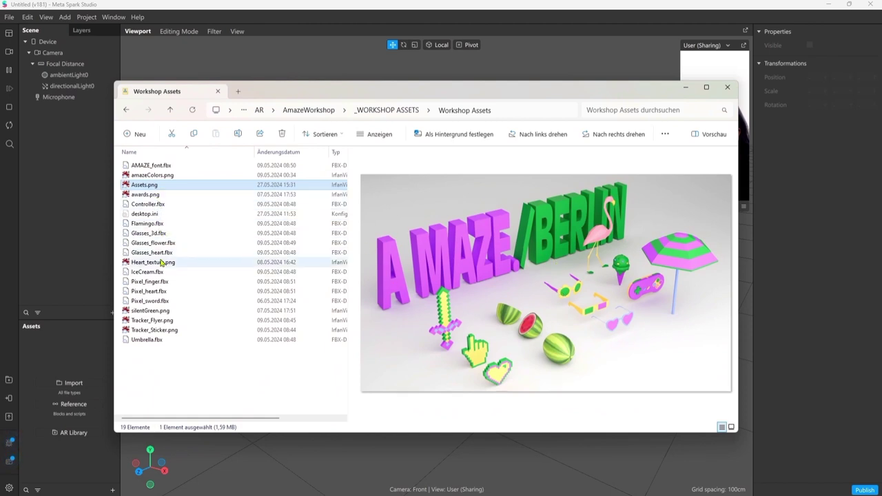
{"action": "left_click_drag", "start_coordinate": [151, 253], "coordinate": [58, 355]}
{"action": "left_click", "coordinate": [144, 184]}
{"action": "left_click_drag", "start_coordinate": [153, 166], "coordinate": [58, 358]}
{"action": "left_click", "coordinate": [146, 213]}
{"action": "left_click_drag", "start_coordinate": [153, 262], "coordinate": [55, 358]}
{"action": "left_click_drag", "start_coordinate": [150, 300], "coordinate": [58, 360]}
{"action": "left_click_drag", "start_coordinate": [145, 194], "coordinate": [55, 393]}
{"action": "left_click_drag", "start_coordinate": [152, 175], "coordinate": [68, 413]}
{"action": "left_click", "coordinate": [72, 434]}
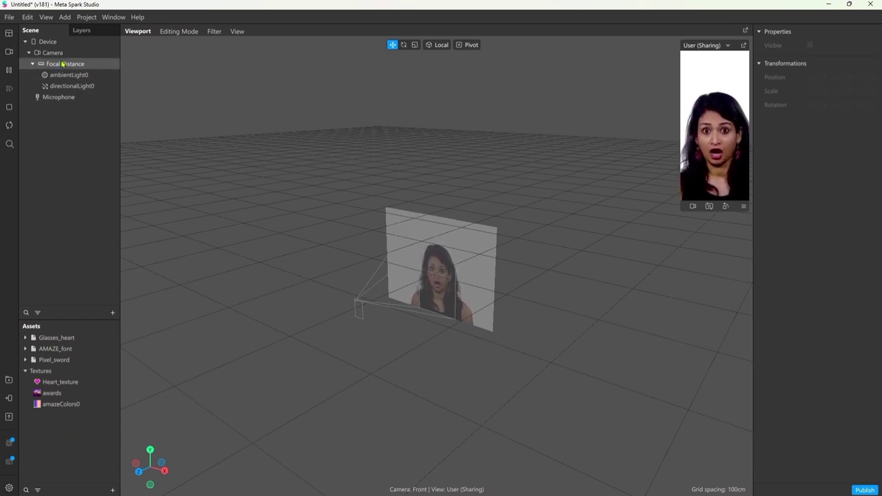
Add a Face Tracker object under Focal Distance in the scene
{"action": "left_click", "coordinate": [62, 64]}
{"action": "right_click", "coordinate": [87, 68]}
{"action": "mouse_move", "coordinate": [119, 77]}
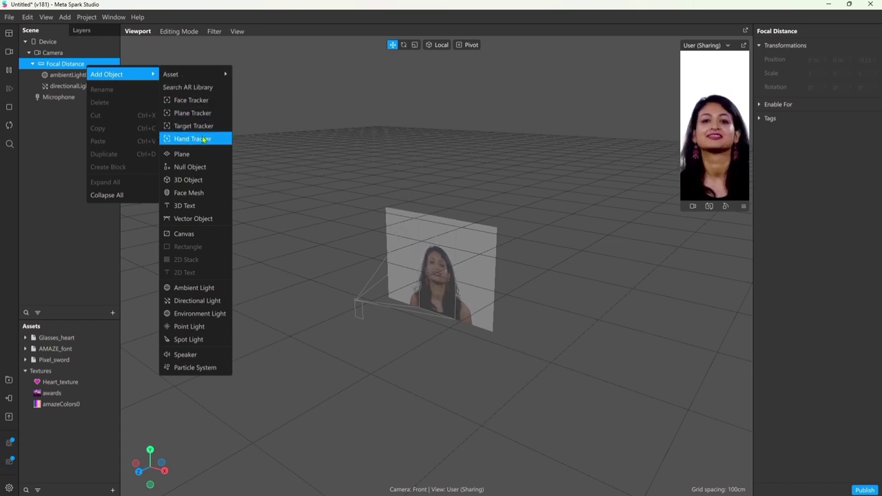
{"action": "left_click", "coordinate": [202, 100]}
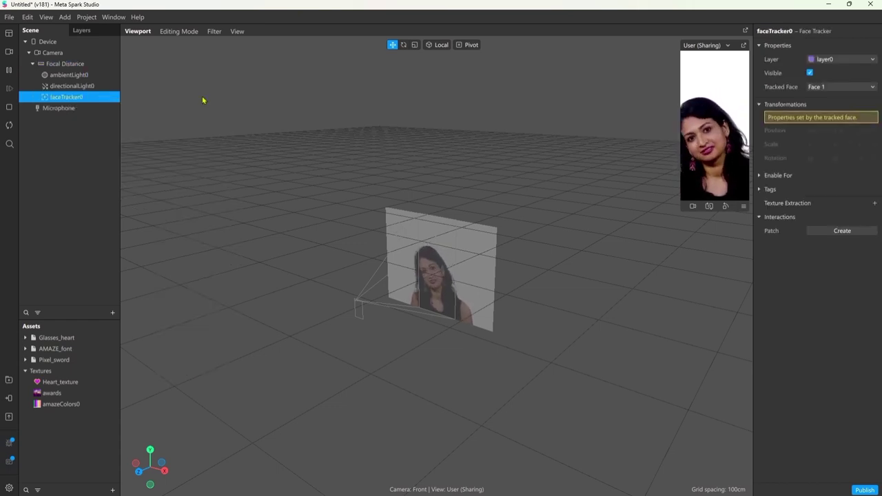
Attach the Glasses_heart model to the face tracker, scaled uniformly to 0.33 and raised to a Y position of about 0.037 m
{"action": "scroll", "coordinate": [524, 287], "scroll_direction": "up", "scroll_amount": 5}
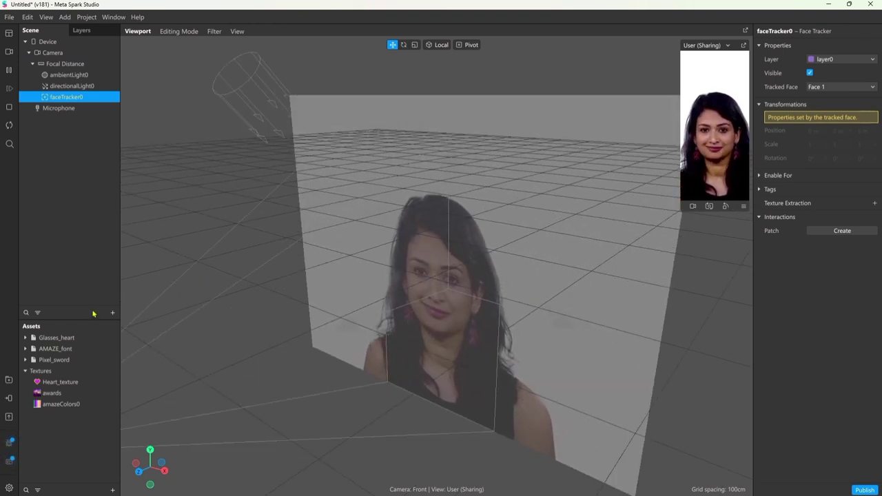
{"action": "left_click_drag", "start_coordinate": [57, 339], "coordinate": [77, 98]}
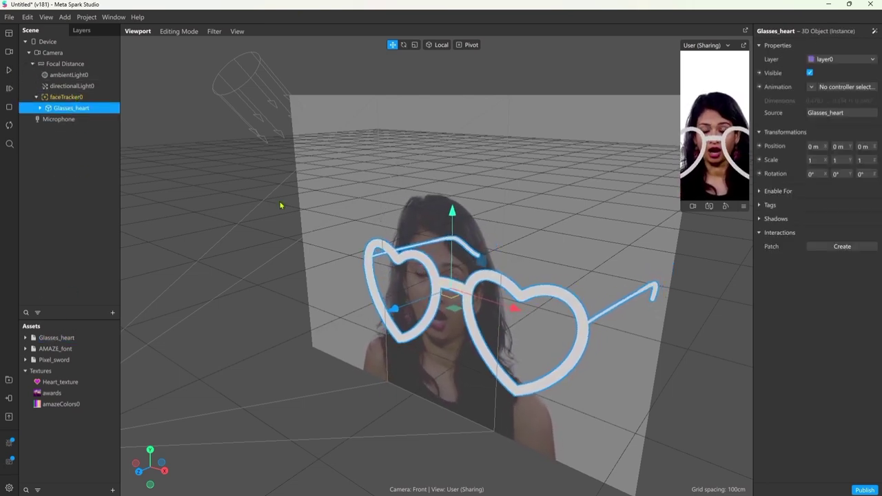
{"action": "left_click", "coordinate": [414, 44]}
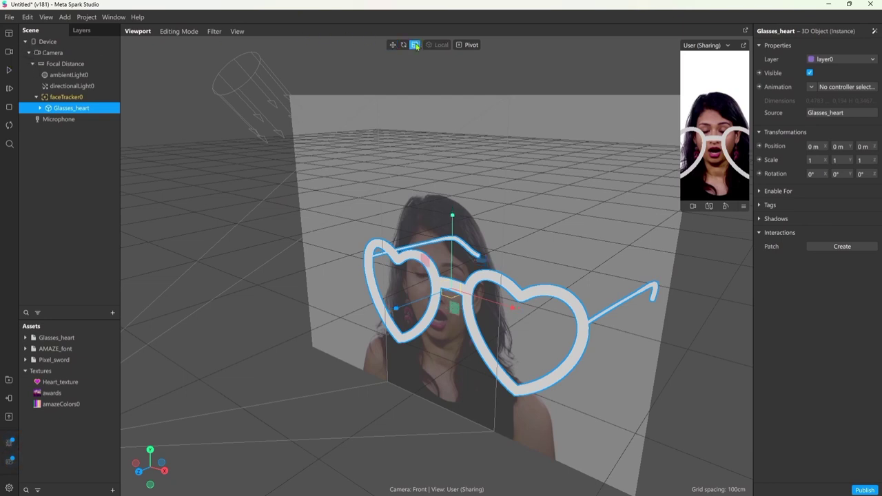
{"action": "left_click_drag", "start_coordinate": [453, 293], "coordinate": [362, 294]}
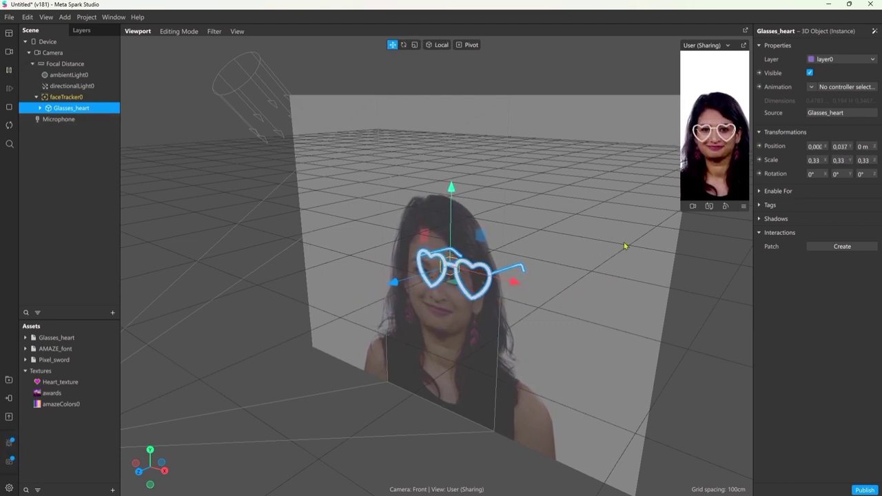
Enlarge the effect preview and assign a newly created material to the Glasses_heart mesh inside the glasses object
{"action": "left_click_drag", "start_coordinate": [681, 210], "coordinate": [591, 403]}
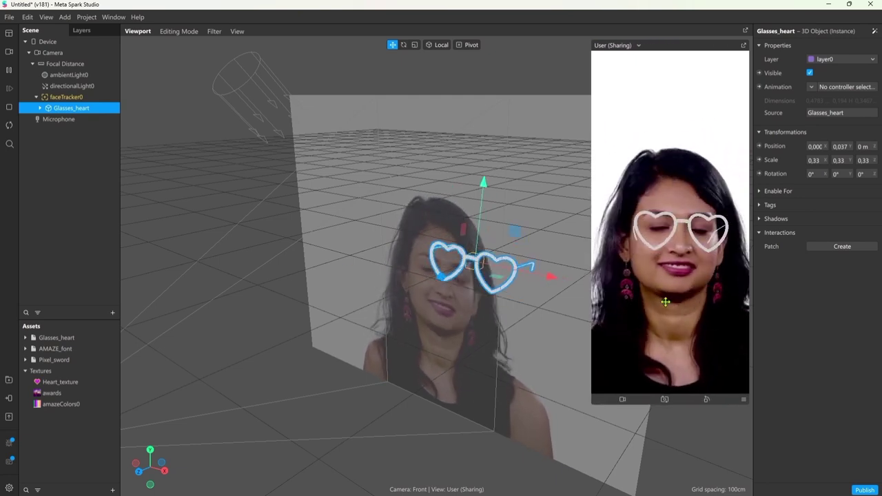
{"action": "left_click", "coordinate": [41, 108]}
{"action": "left_click", "coordinate": [76, 119]}
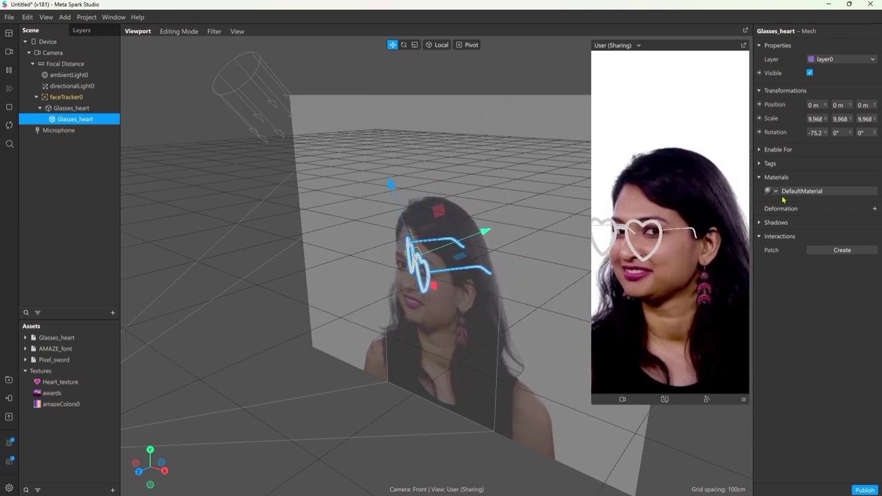
{"action": "left_click", "coordinate": [777, 192]}
{"action": "left_click", "coordinate": [800, 242]}
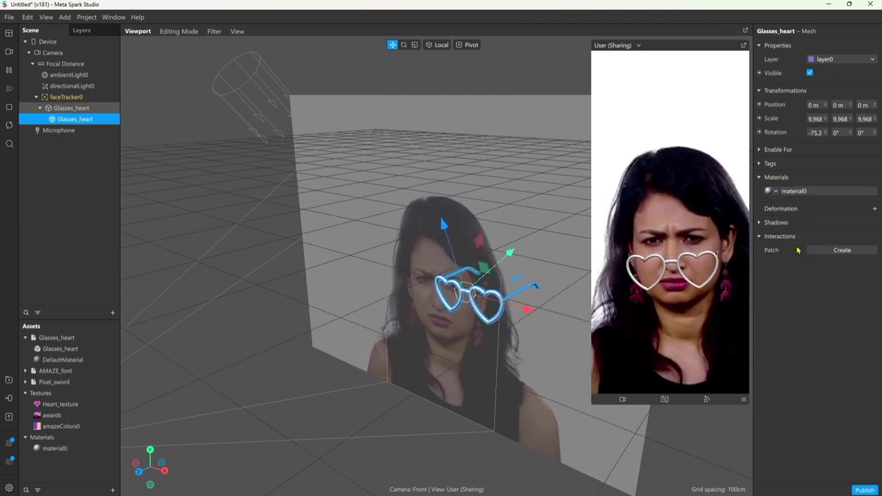
Rename the glasses' new material to AMazeAssets and set its diffuse texture to amazeColors
{"action": "double_click", "coordinate": [60, 450]}
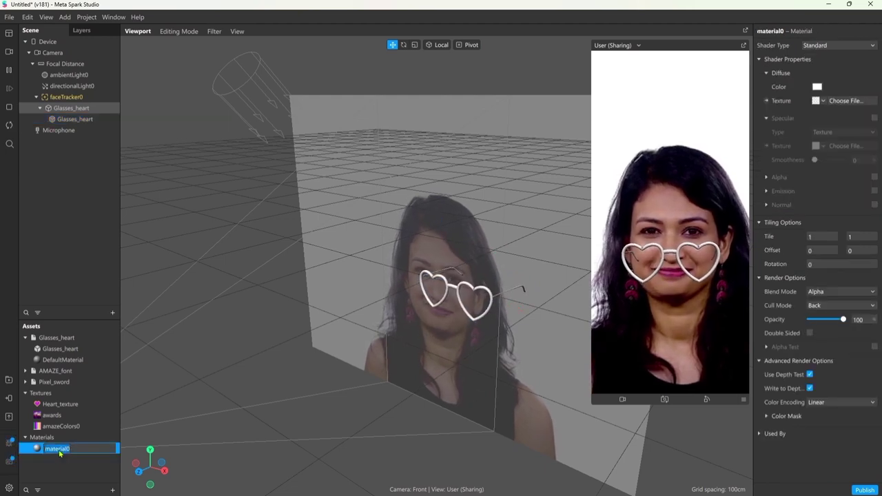
{"action": "type", "text": "AMazeAssets"}
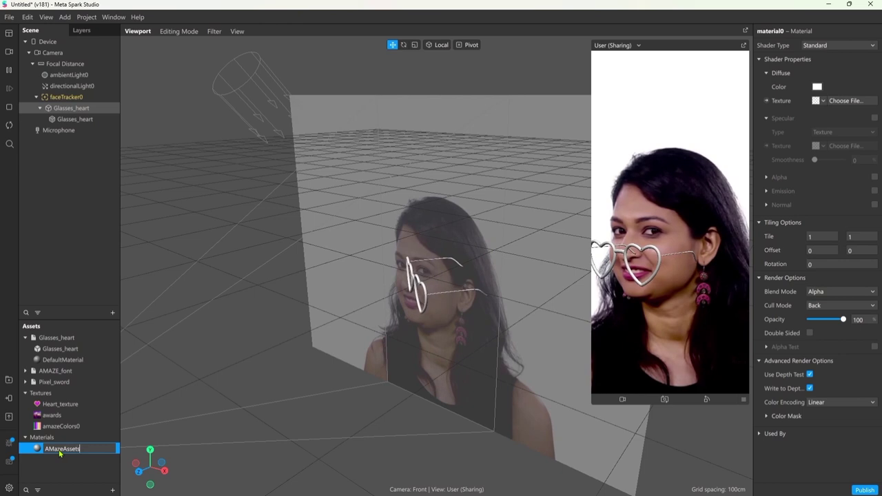
{"action": "key", "text": "Return"}
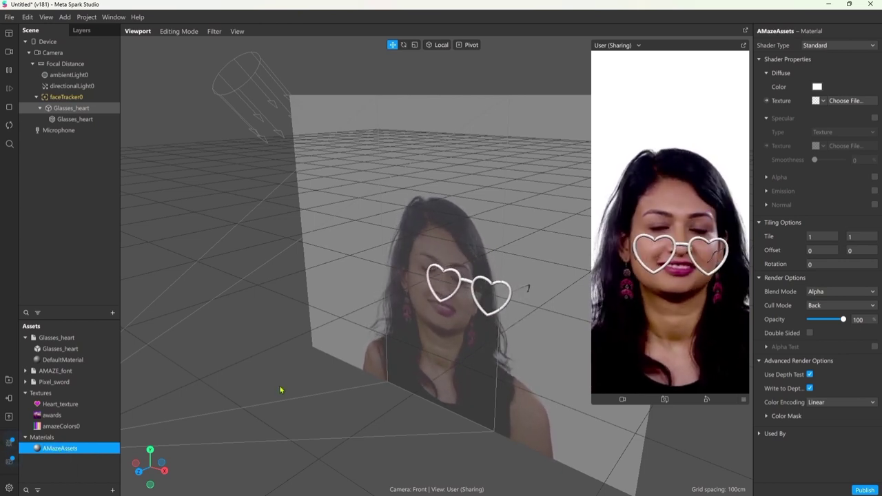
{"action": "left_click", "coordinate": [822, 102]}
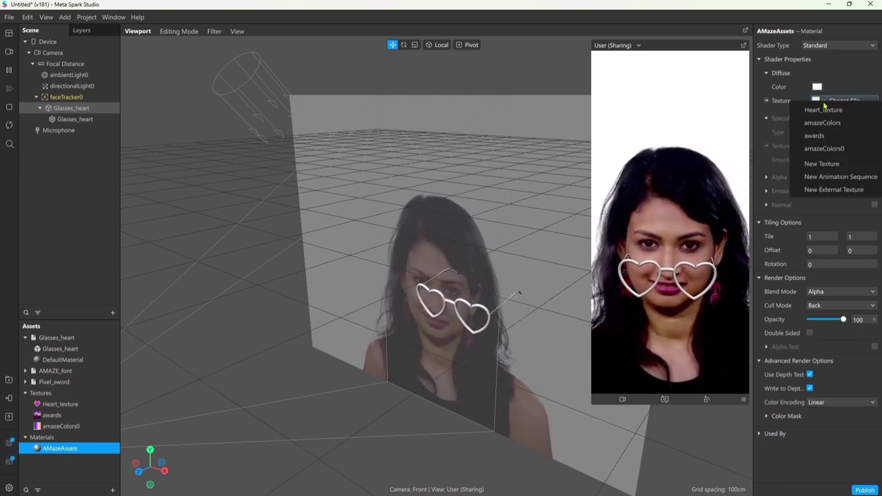
{"action": "left_click", "coordinate": [824, 123]}
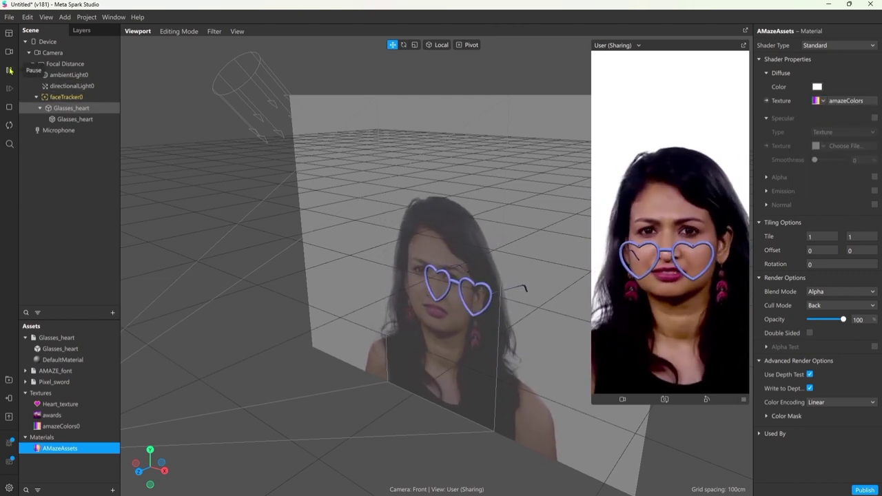
Pause the preview video, raise the Glasses_heart object to a Y position of about 0.042 m, and resume playback
{"action": "left_click", "coordinate": [10, 70]}
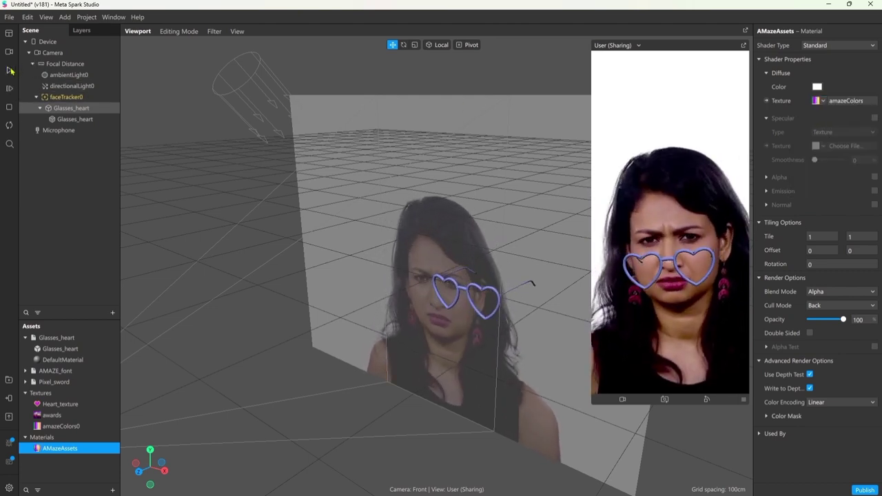
{"action": "left_click", "coordinate": [78, 112]}
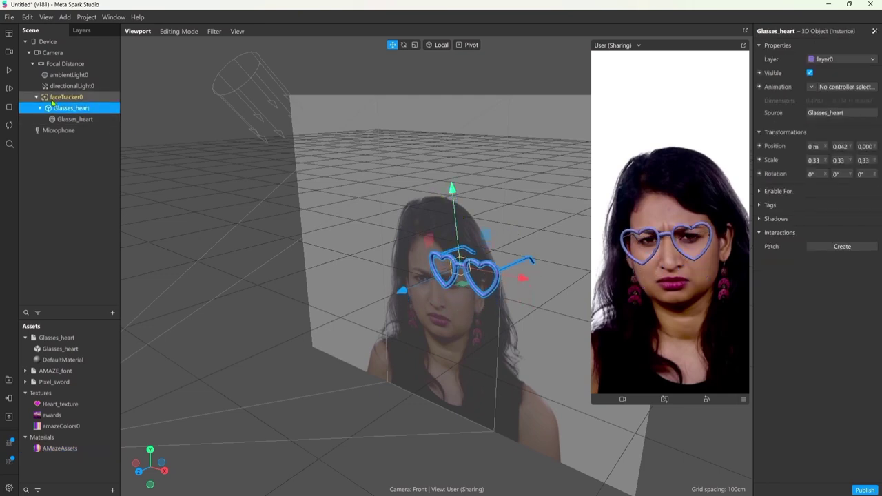
{"action": "left_click", "coordinate": [10, 69]}
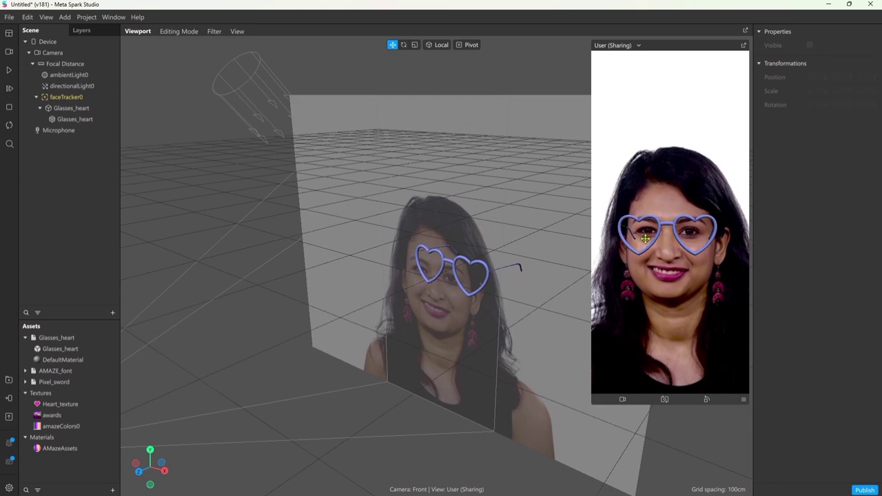
{"action": "left_click", "coordinate": [10, 71]}
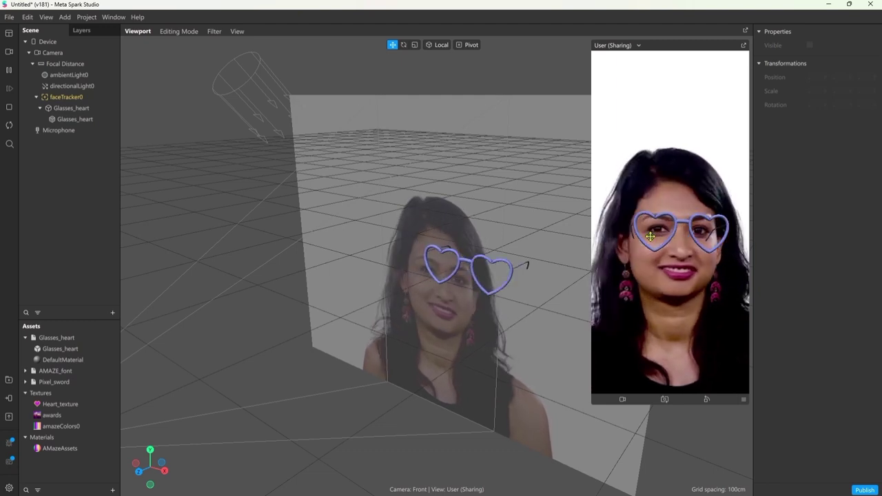
Add a Face Mesh under the face tracker and assign it a newly created material
{"action": "right_click", "coordinate": [64, 97]}
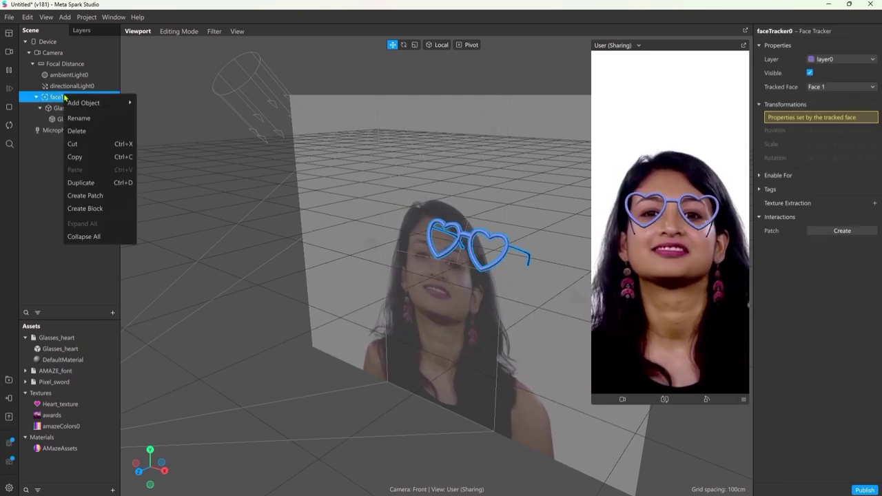
{"action": "mouse_move", "coordinate": [84, 103]}
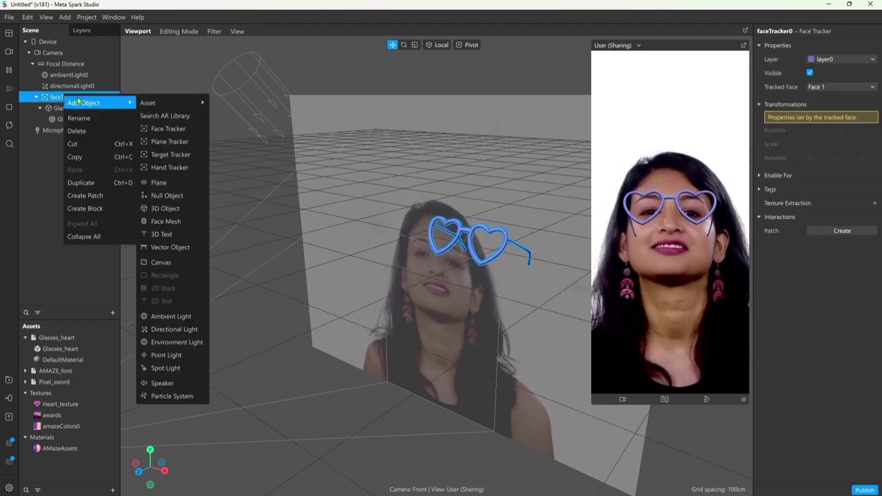
{"action": "left_click", "coordinate": [166, 221]}
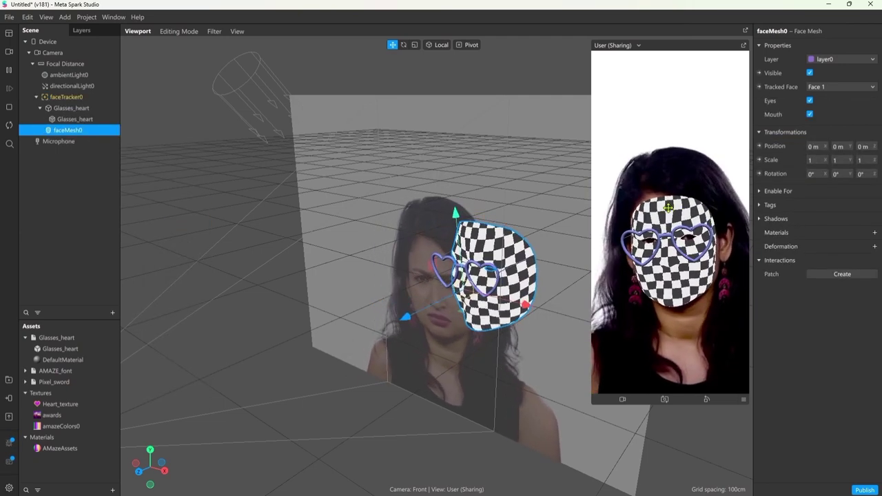
{"action": "left_click", "coordinate": [875, 233]}
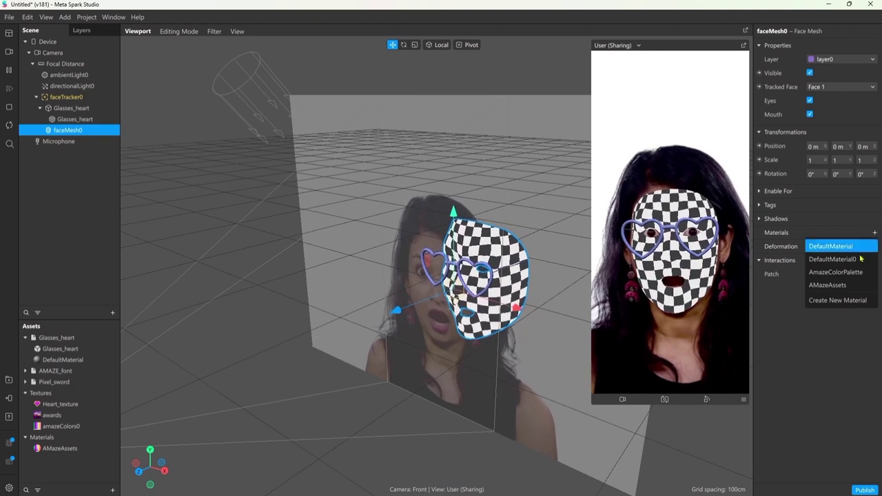
{"action": "left_click", "coordinate": [839, 300]}
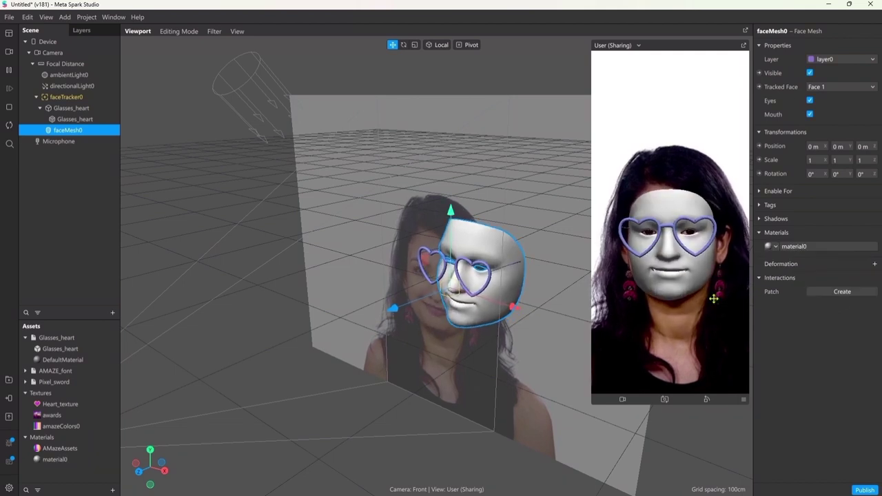
Rename the face mesh's new material to Occluder
{"action": "double_click", "coordinate": [59, 459]}
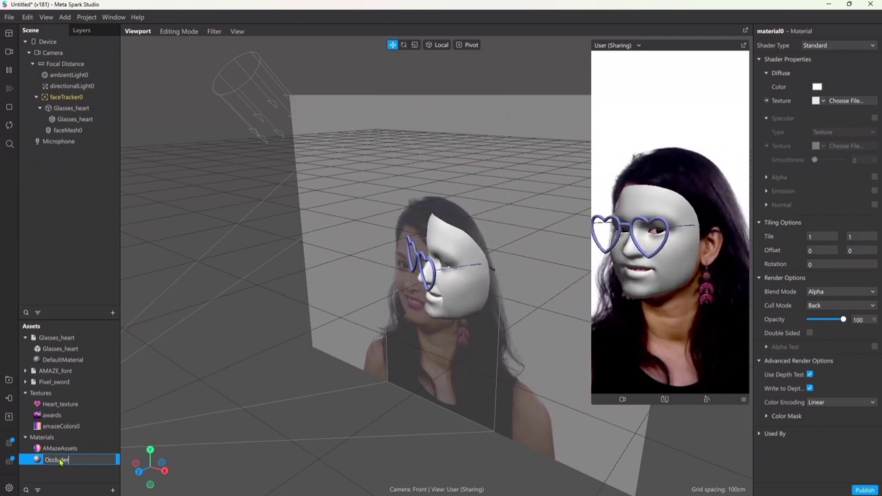
{"action": "type", "text": "Occluder"}
{"action": "key", "text": "Return"}
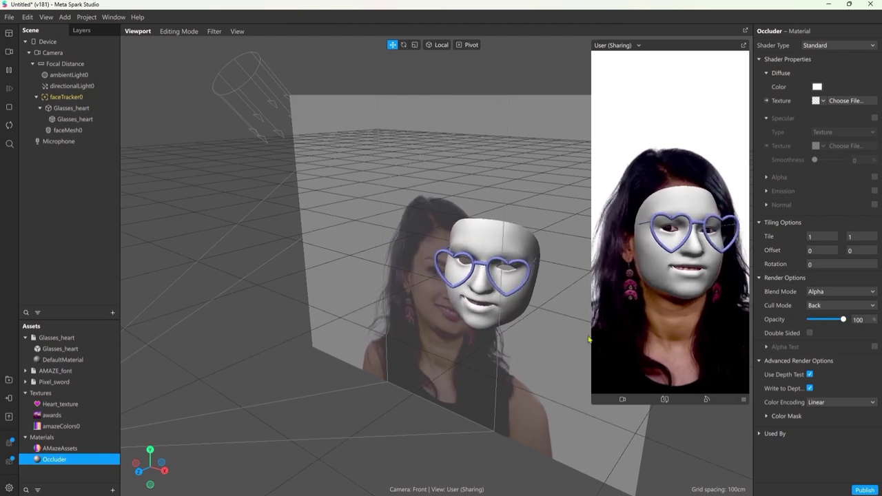
Set the Occluder material's shader type to Flat and its opacity to 0%
{"action": "left_click", "coordinate": [823, 45]}
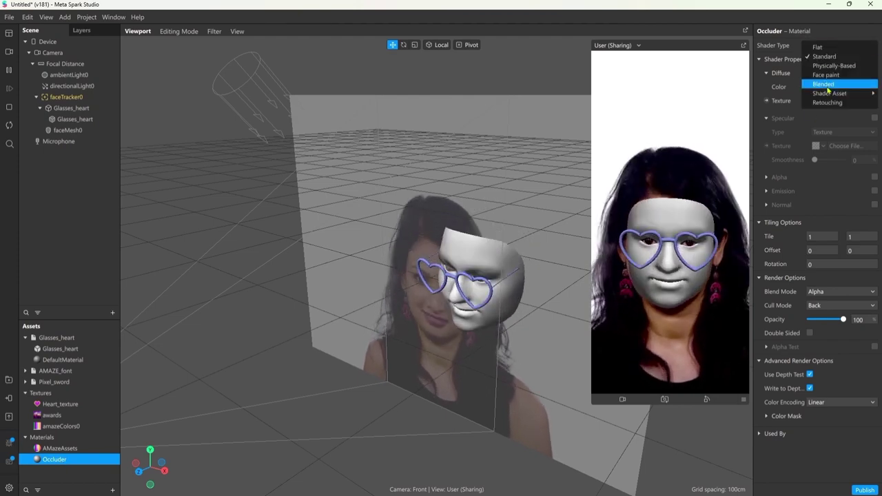
{"action": "left_click", "coordinate": [819, 48]}
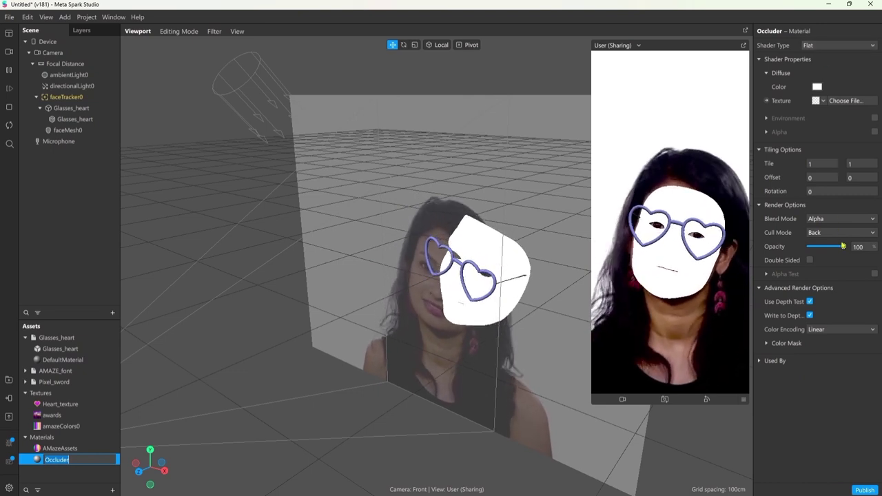
{"action": "left_click_drag", "start_coordinate": [842, 246], "coordinate": [810, 246]}
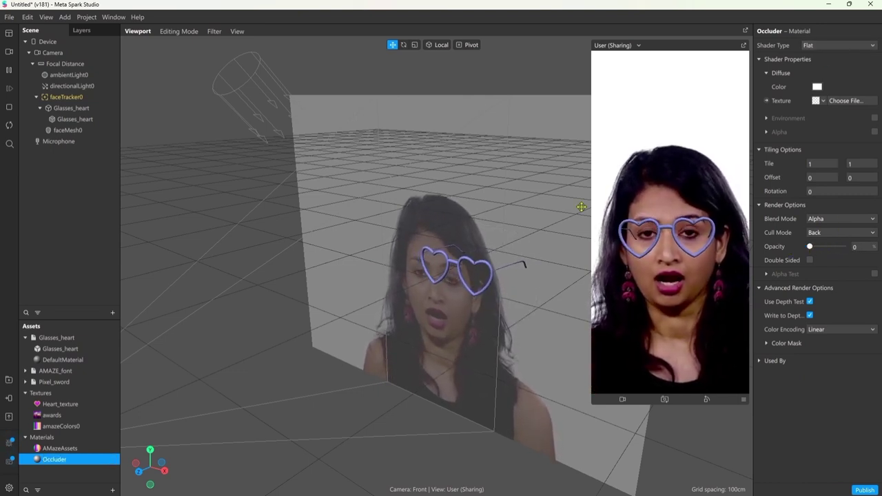
Move the face mesh above Glasses_heart within the face tracker and turn off its Eyes and Mouth options
{"action": "left_click", "coordinate": [64, 130]}
{"action": "left_click_drag", "start_coordinate": [63, 108], "coordinate": [62, 107]}
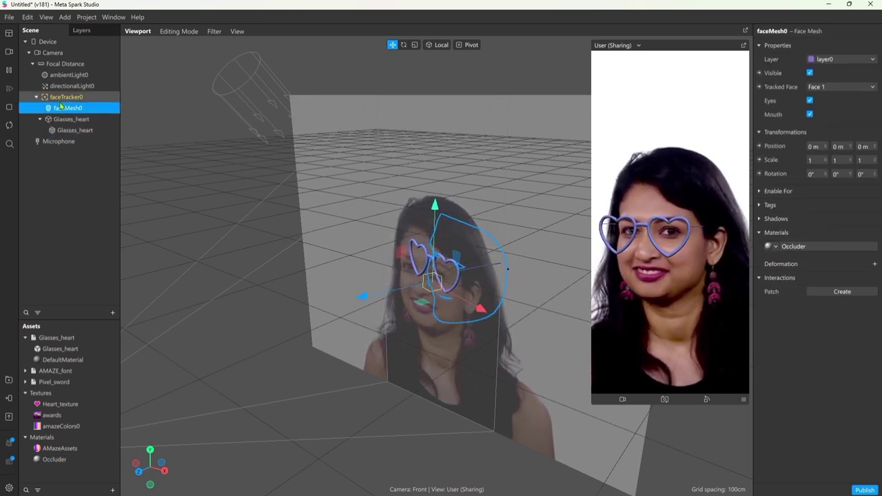
{"action": "scroll", "coordinate": [717, 243], "scroll_direction": "up", "scroll_amount": 3}
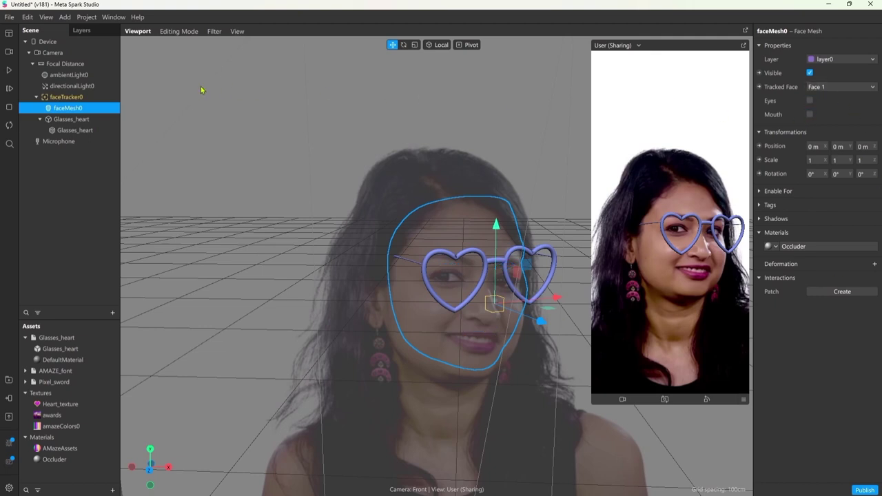
{"action": "left_click", "coordinate": [9, 71]}
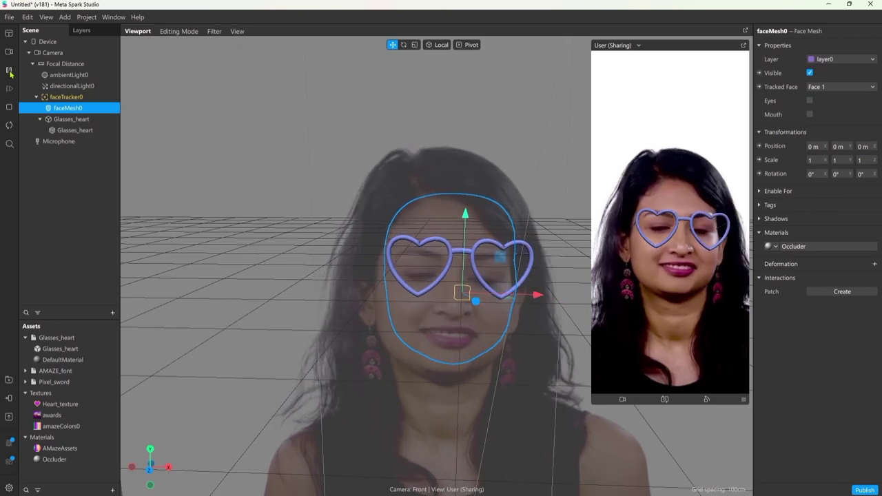
Pause the face video and examine the heart glasses' lenses and temples from the side and front
{"action": "scroll", "coordinate": [423, 315], "scroll_direction": "down", "scroll_amount": 3}
{"action": "left_click_drag", "start_coordinate": [423, 315], "coordinate": [262, 289], "text": "alt"}
{"action": "scroll", "coordinate": [417, 274], "scroll_direction": "up", "scroll_amount": 3}
{"action": "left_click_drag", "start_coordinate": [446, 275], "coordinate": [372, 257], "text": "alt"}
{"action": "left_click", "coordinate": [9, 70]}
{"action": "left_click", "coordinate": [71, 118]}
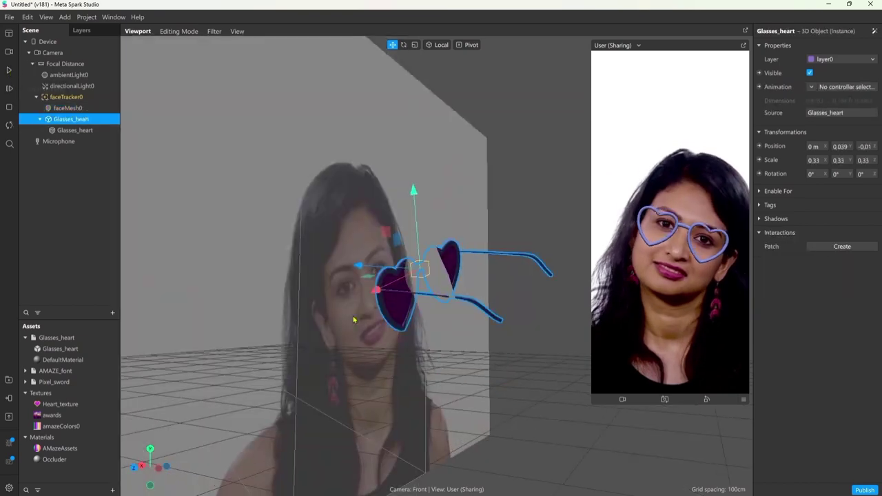
{"action": "left_click", "coordinate": [397, 307]}
{"action": "left_click_drag", "start_coordinate": [330, 296], "coordinate": [501, 319], "text": "alt"}
{"action": "scroll", "coordinate": [349, 340], "scroll_direction": "down", "scroll_amount": 3}
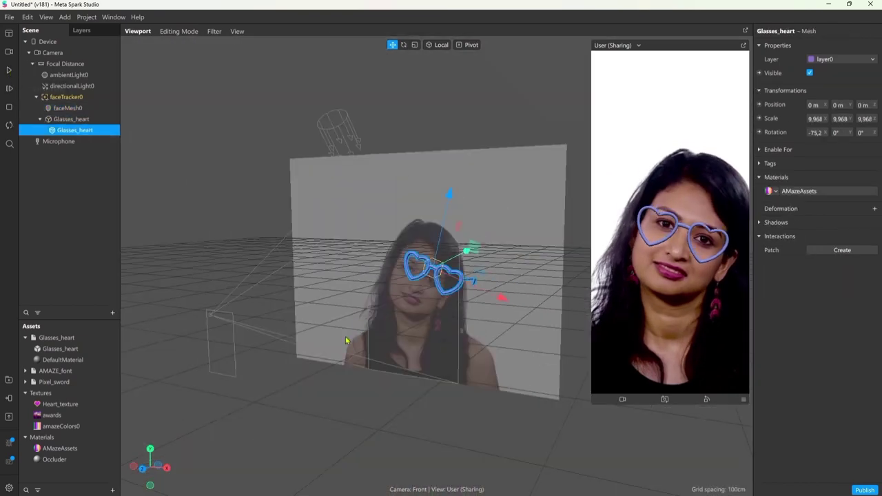
Turn on Double Sided for the AMazeAssets material and resume the face video
{"action": "left_click", "coordinate": [52, 449]}
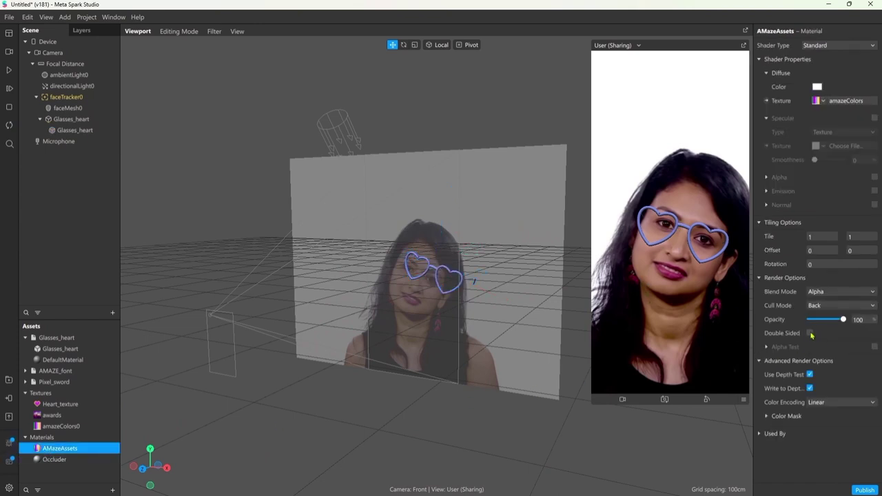
{"action": "left_click", "coordinate": [809, 334]}
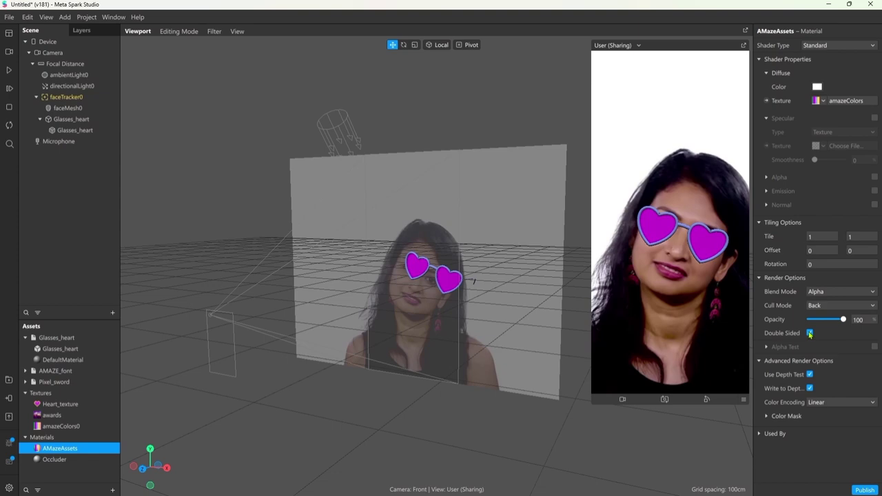
{"action": "left_click_drag", "start_coordinate": [517, 346], "coordinate": [513, 305]}
{"action": "left_click", "coordinate": [9, 70]}
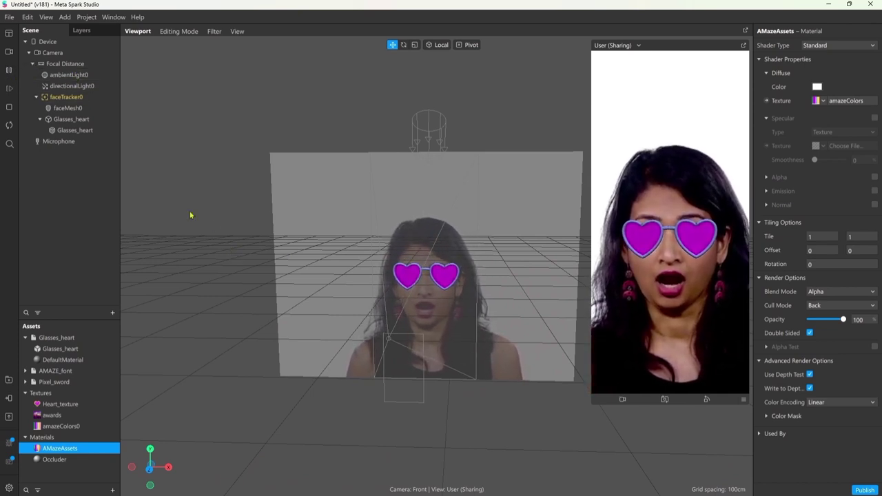
Add the AMAZE_font 3D object under the face tracker and pause the face video
{"action": "left_click", "coordinate": [57, 373]}
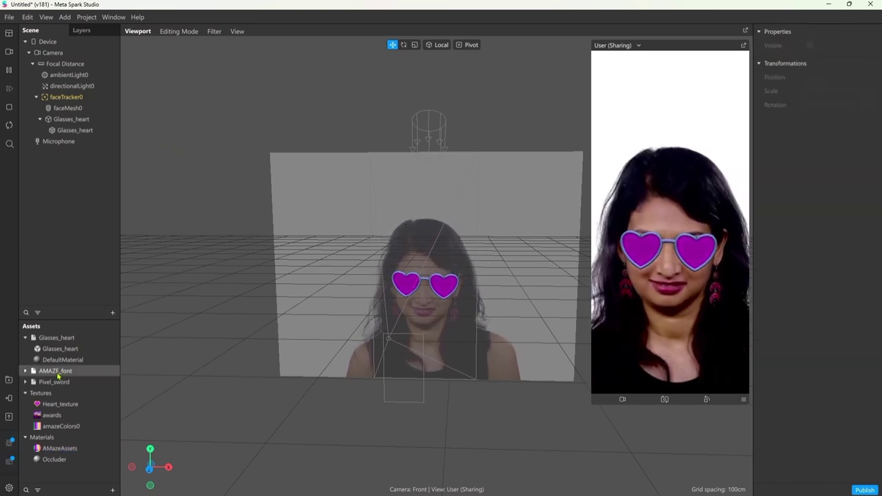
{"action": "left_click_drag", "start_coordinate": [56, 374], "coordinate": [66, 98]}
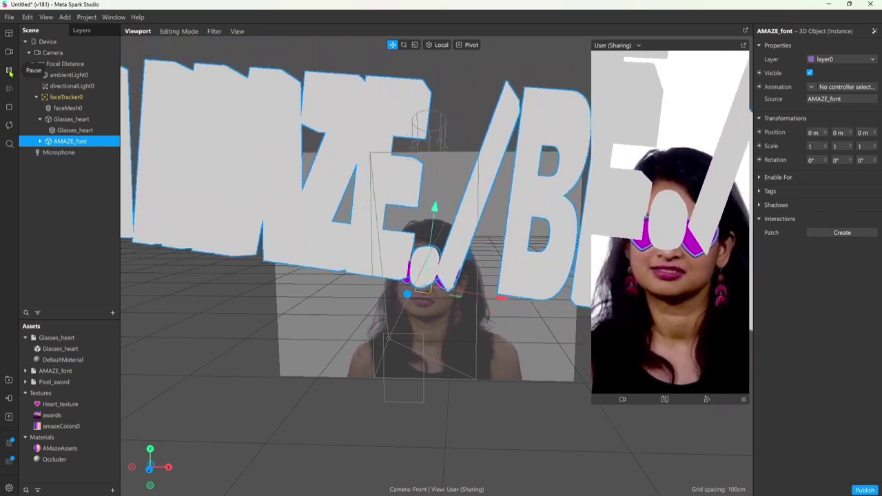
{"action": "left_click", "coordinate": [9, 70]}
Scale AMAZE_font down to about 0.106 and place it above the head at about Y 0.215, Z -0.11
{"action": "left_click_drag", "start_coordinate": [417, 211], "coordinate": [403, 178]}
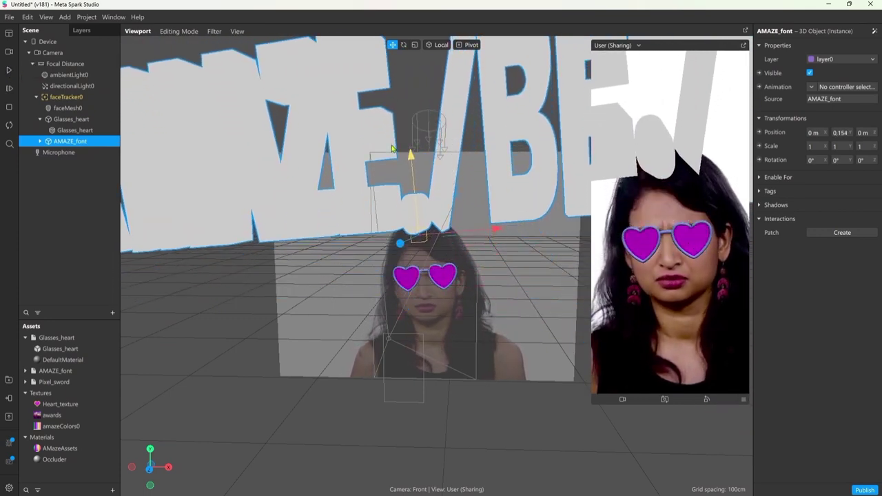
{"action": "key", "text": "r"}
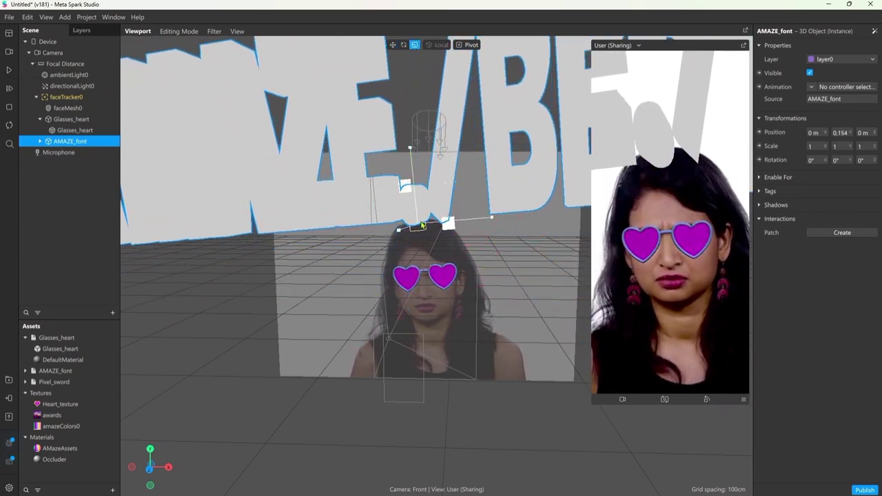
{"action": "left_click_drag", "start_coordinate": [423, 225], "coordinate": [451, 303]}
{"action": "left_click", "coordinate": [392, 44]}
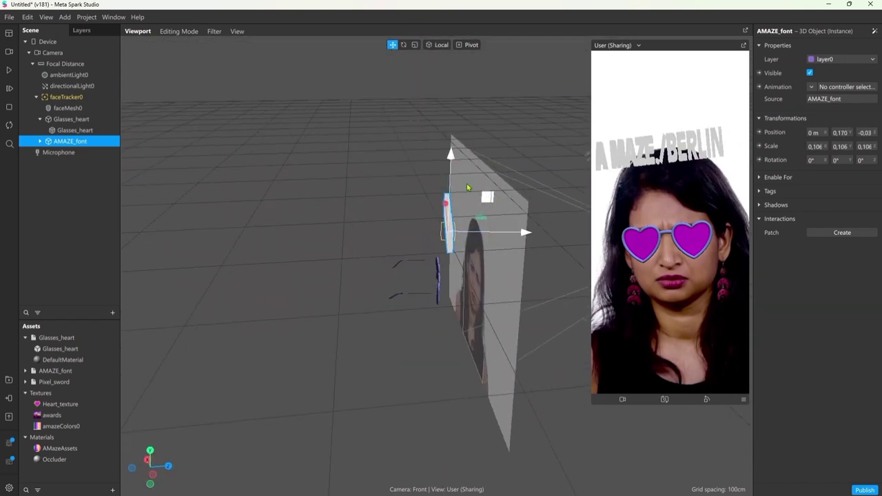
{"action": "right_click_drag", "start_coordinate": [434, 169], "coordinate": [384, 216]}
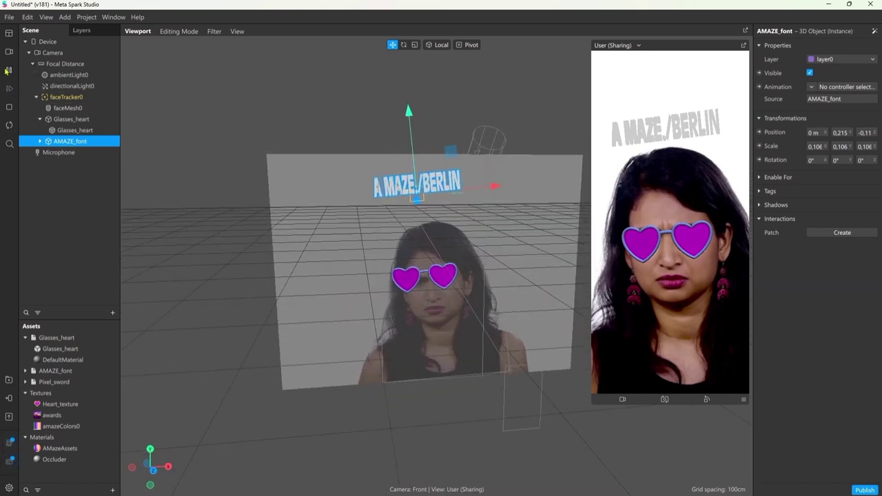
Apply the Spin animation action to AMAZE_font
{"action": "right_click", "coordinate": [81, 142]}
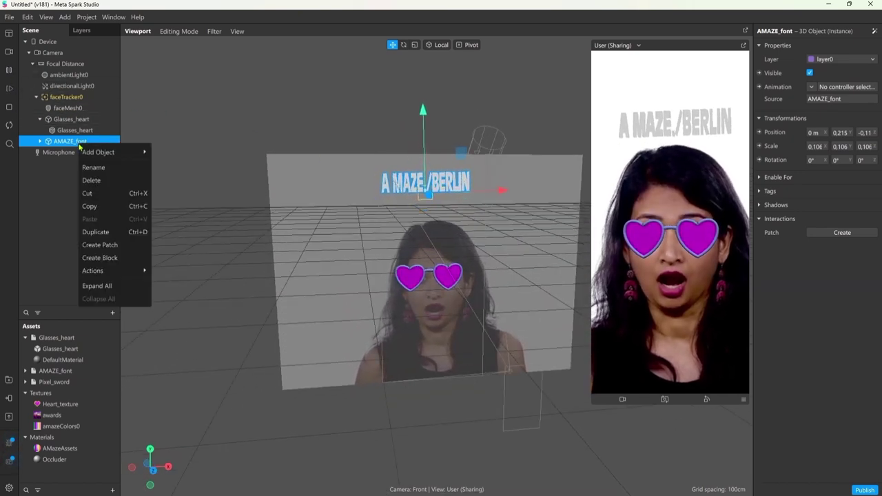
{"action": "mouse_move", "coordinate": [103, 270]}
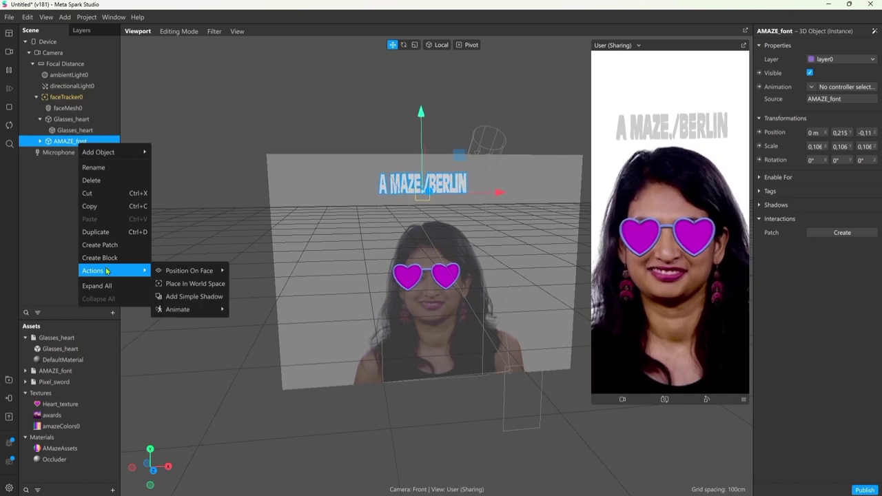
{"action": "mouse_move", "coordinate": [183, 309]}
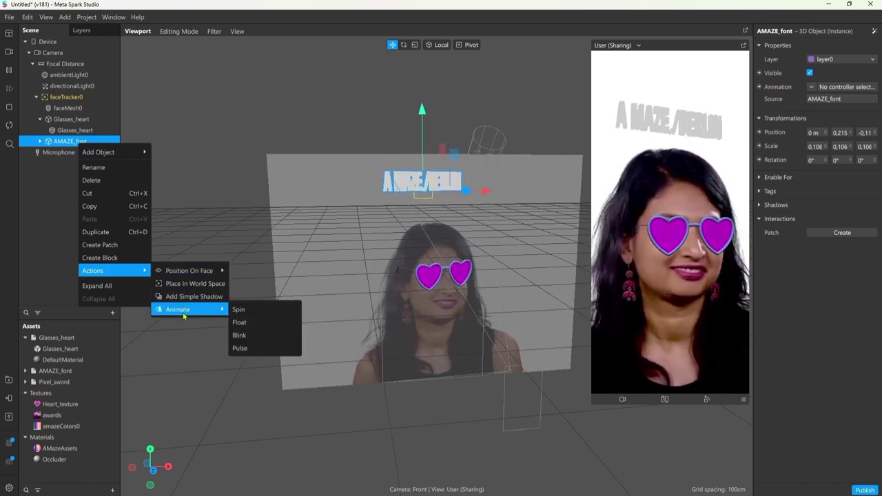
{"action": "left_click", "coordinate": [238, 309]}
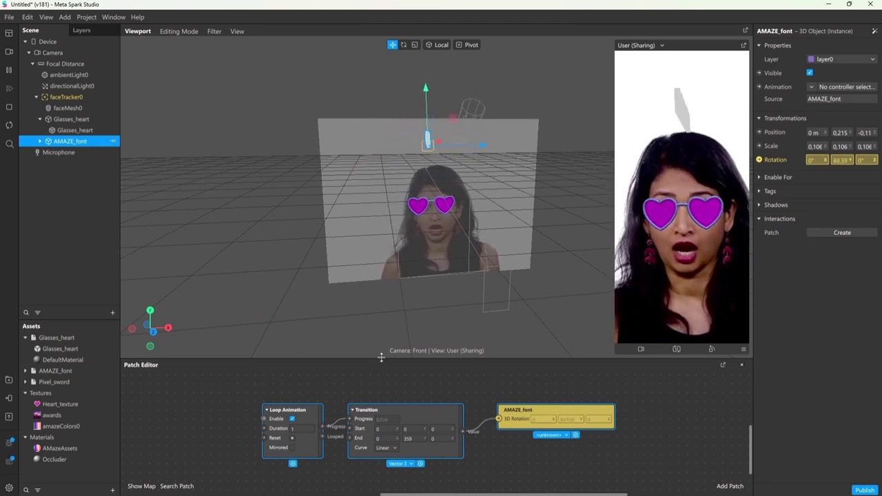
Enlarge the Patch Editor and spread out the Loop Animation, Transition and AMAZE_font rotation patches
{"action": "left_click_drag", "start_coordinate": [379, 357], "coordinate": [375, 266]}
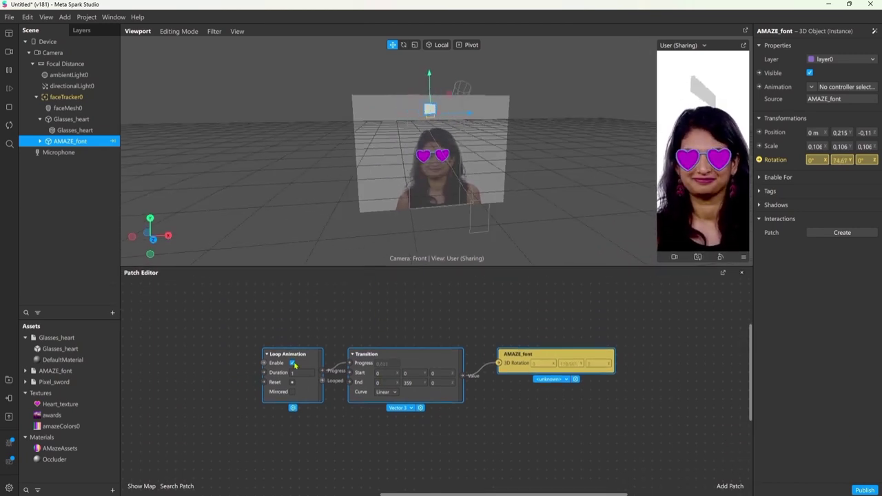
{"action": "left_click_drag", "start_coordinate": [294, 365], "coordinate": [251, 354]}
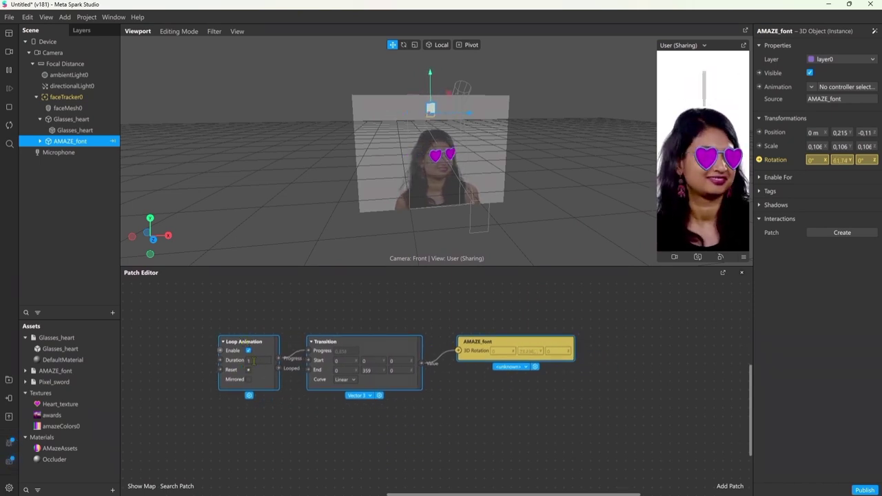
{"action": "left_click", "coordinate": [345, 329]}
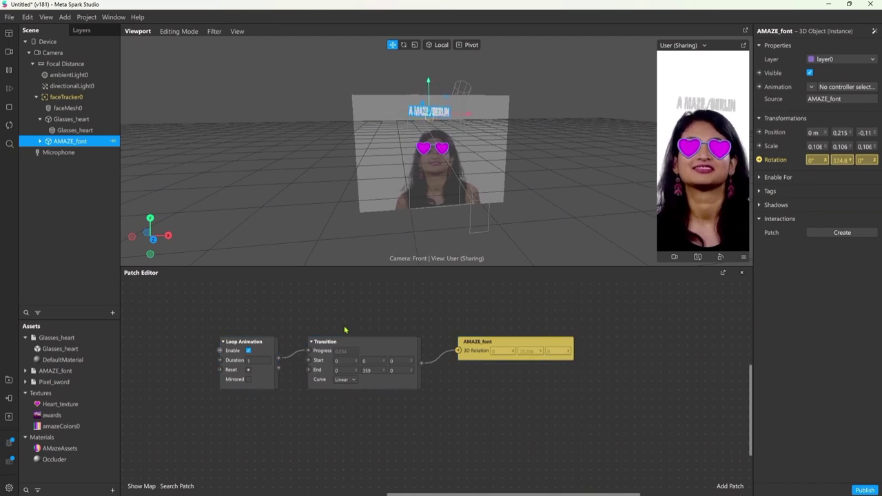
{"action": "left_click_drag", "start_coordinate": [360, 342], "coordinate": [378, 343]}
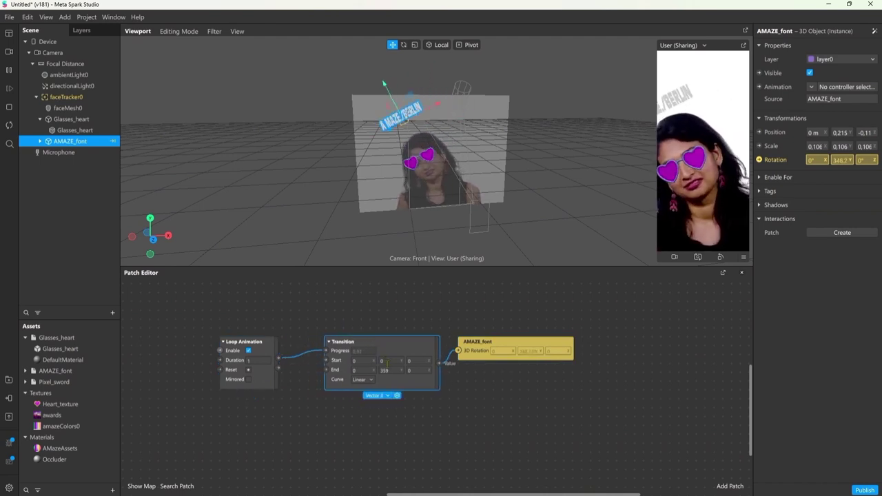
{"action": "left_click", "coordinate": [475, 348]}
{"action": "left_click_drag", "start_coordinate": [475, 349], "coordinate": [510, 349]}
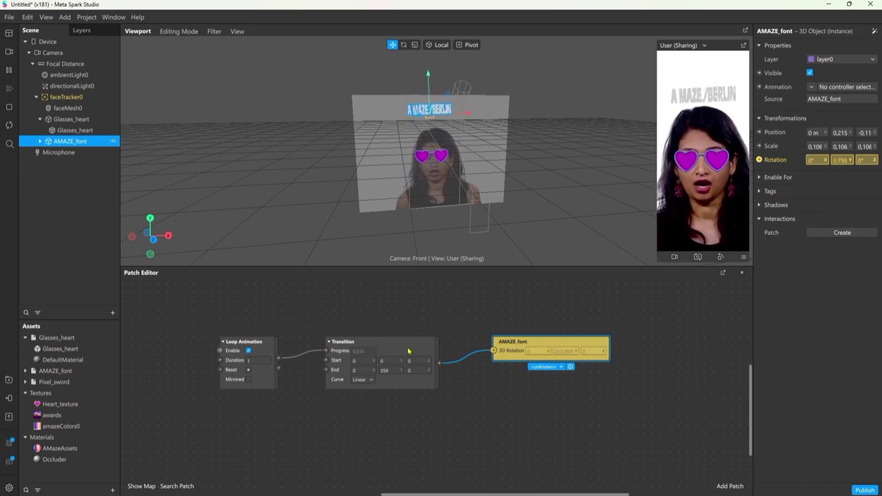
Set the Loop Animation duration to 5, and try an X end value of 180 in the Transition before restoring it to 0
{"action": "left_click", "coordinate": [248, 380]}
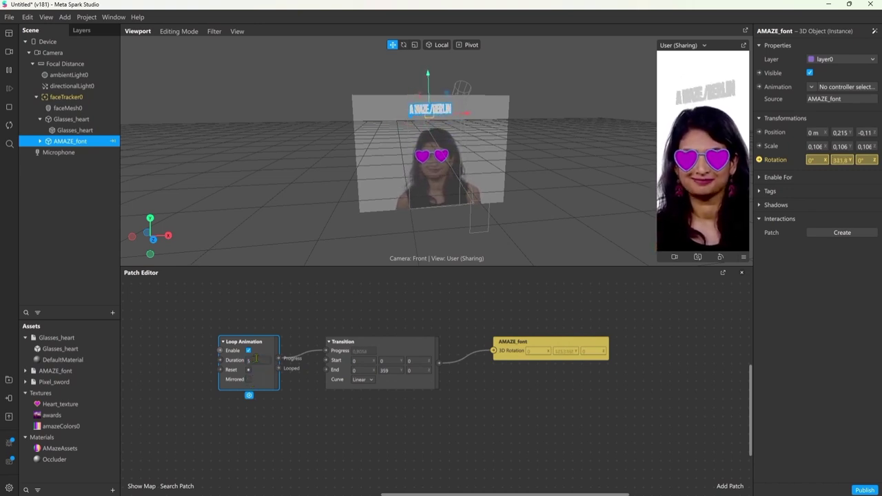
{"action": "left_click", "coordinate": [368, 370]}
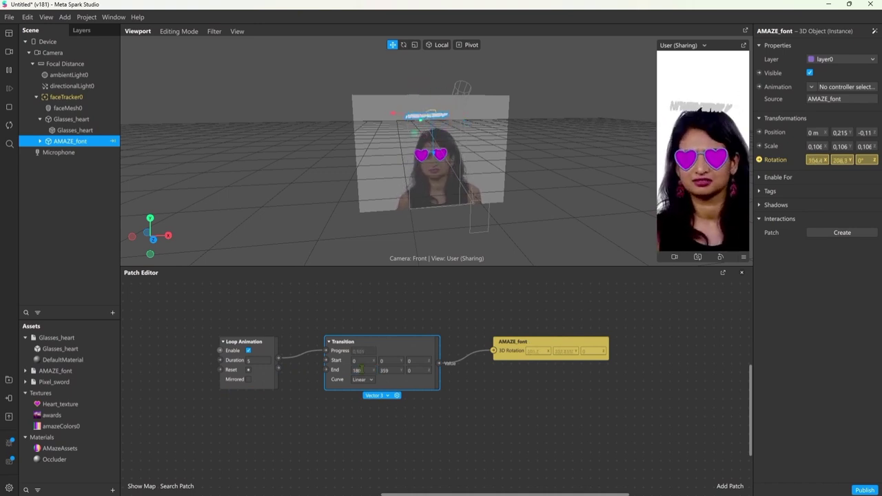
{"action": "double_click", "coordinate": [357, 370]}
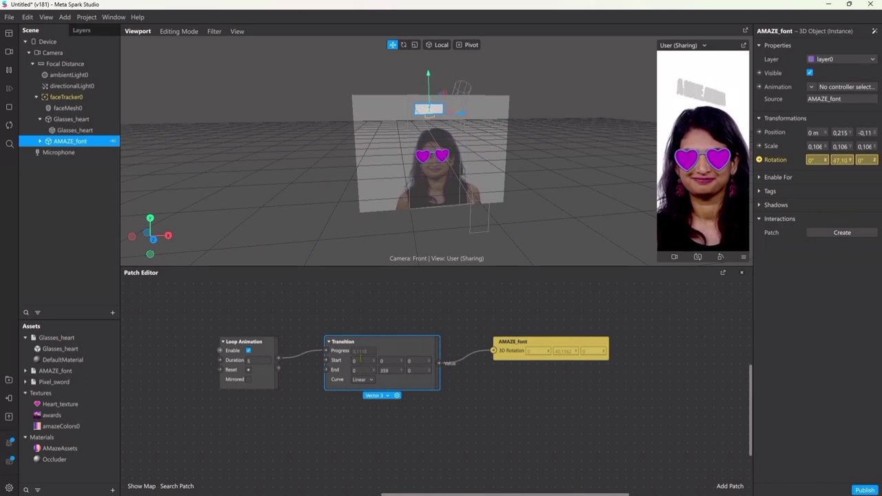
Assign the AMazeAssets material to the AMAZE_font mesh
{"action": "left_click", "coordinate": [40, 140]}
{"action": "left_click", "coordinate": [79, 153]}
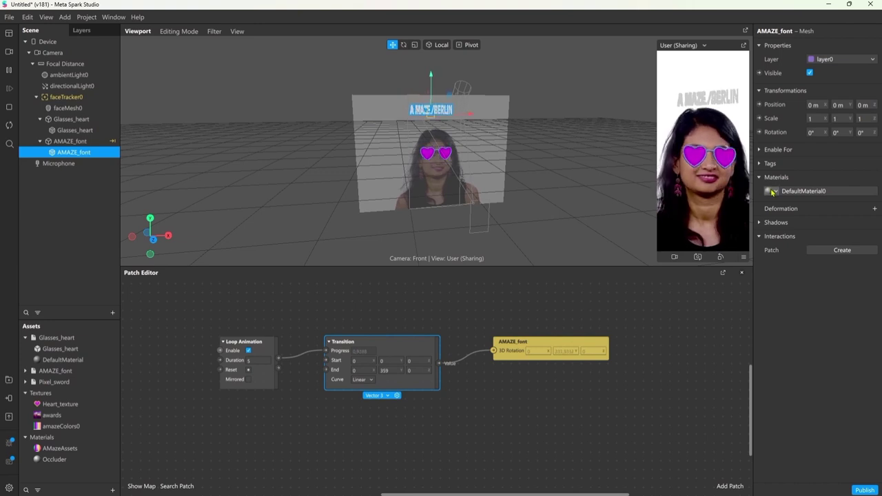
{"action": "left_click", "coordinate": [772, 192]}
{"action": "left_click", "coordinate": [791, 237]}
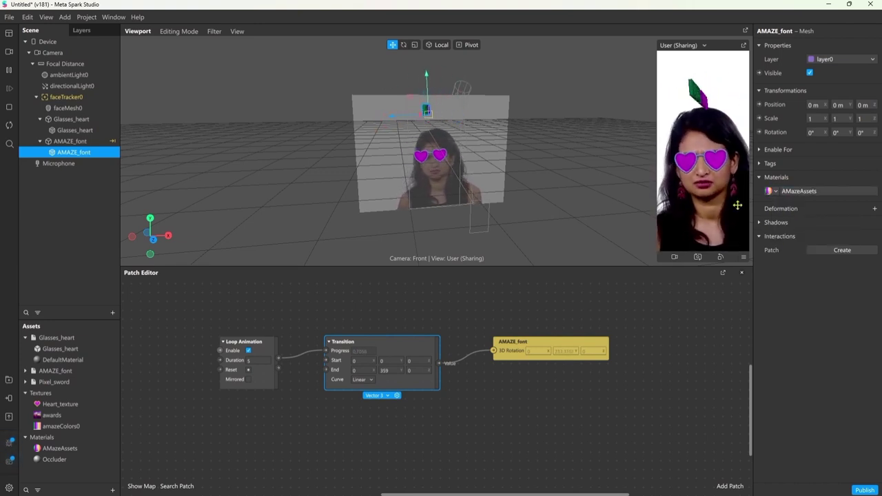
Move the three spin animation patches closer together and shift the group to the upper part of the Patch Editor
{"action": "left_click_drag", "start_coordinate": [348, 344], "coordinate": [323, 345]}
{"action": "left_click_drag", "start_coordinate": [528, 341], "coordinate": [465, 350]}
{"action": "left_click_drag", "start_coordinate": [488, 319], "coordinate": [263, 379]}
{"action": "left_click_drag", "start_coordinate": [270, 341], "coordinate": [340, 296]}
{"action": "left_click", "coordinate": [355, 333]}
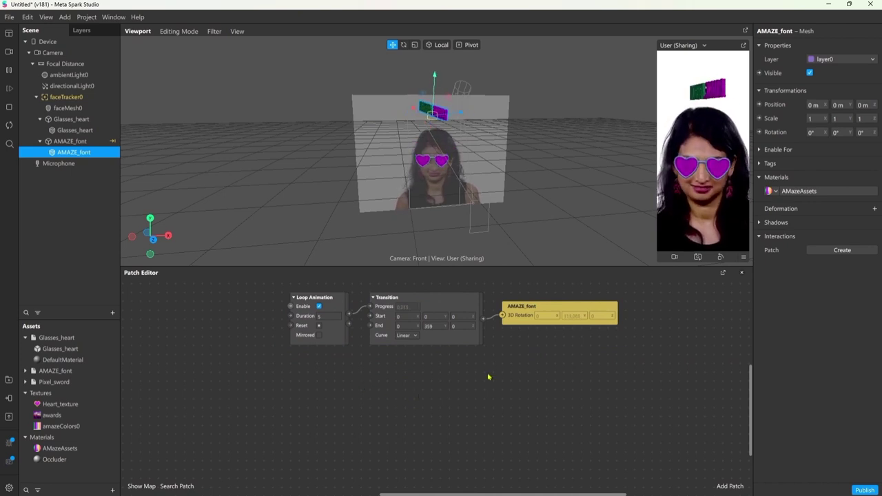
Add a Target Tracker under Focal Distance and import Tracker_Sticker as its texture
{"action": "left_click", "coordinate": [36, 97]}
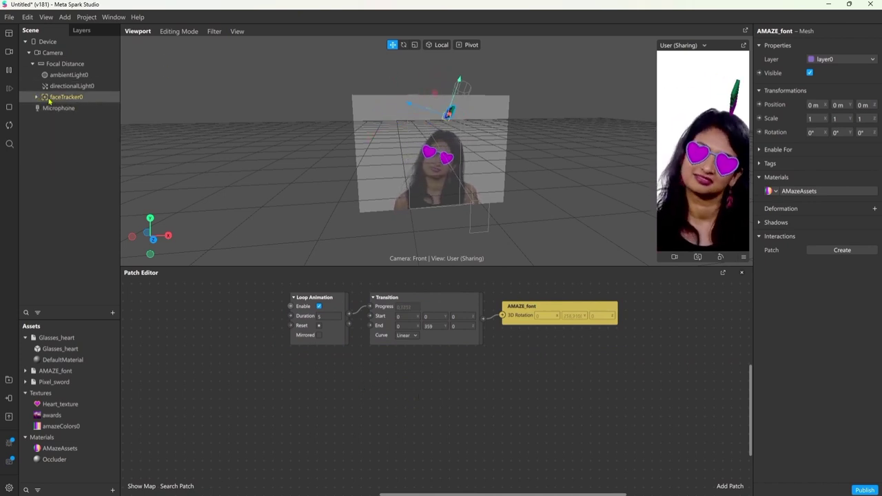
{"action": "left_click", "coordinate": [72, 64]}
{"action": "right_click", "coordinate": [78, 67]}
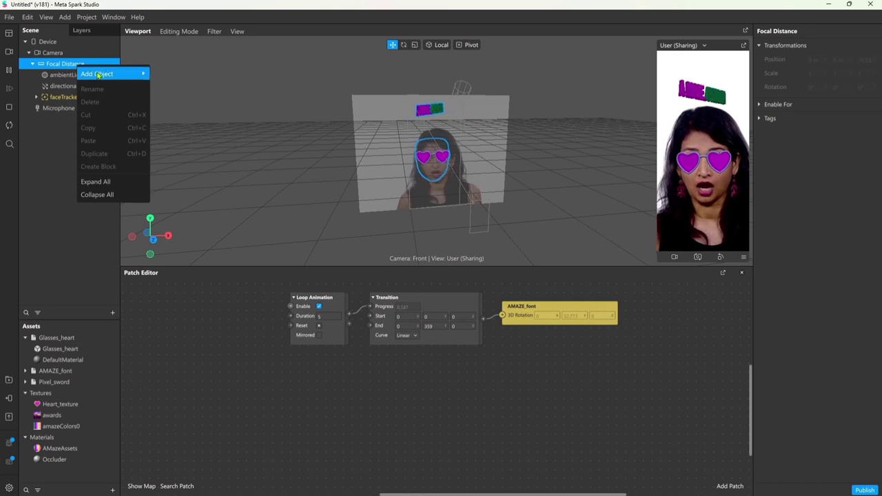
{"action": "mouse_move", "coordinate": [103, 74]}
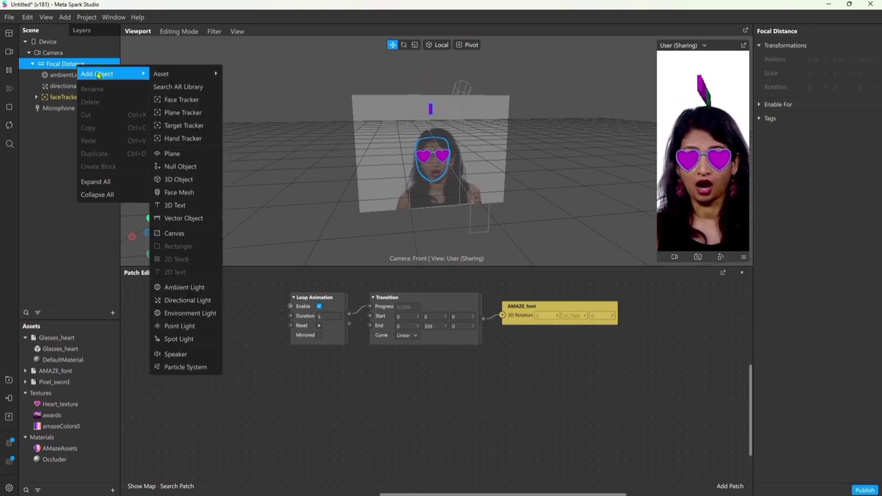
{"action": "left_click", "coordinate": [175, 127]}
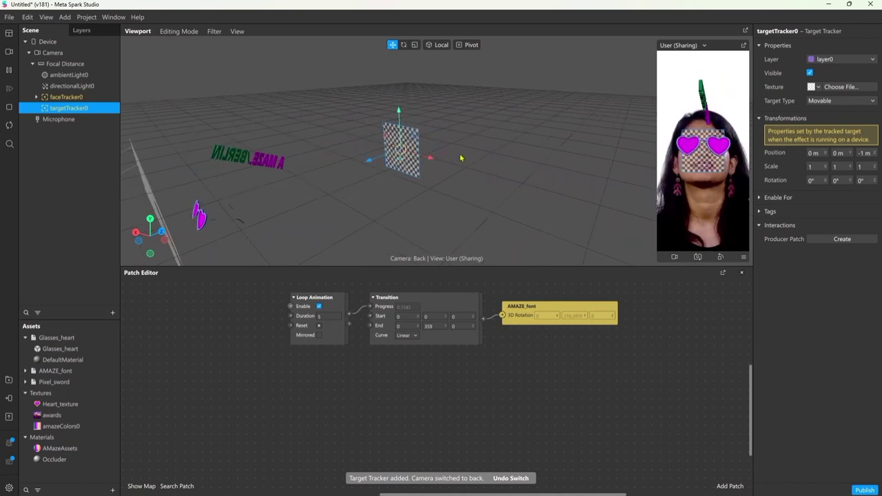
{"action": "left_click", "coordinate": [816, 87]}
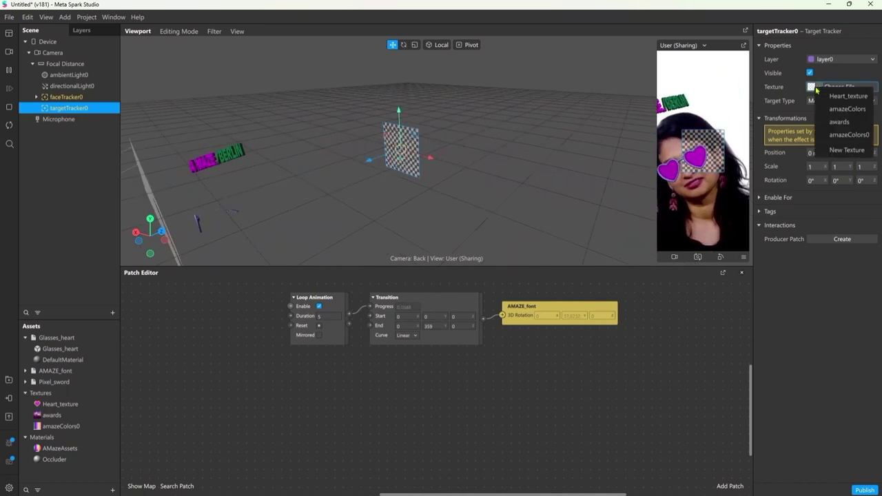
{"action": "left_click", "coordinate": [846, 150]}
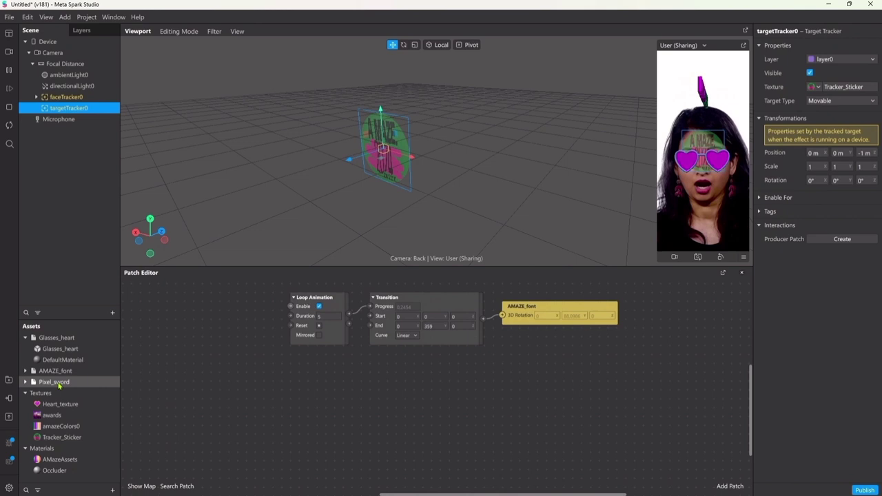
Add Pixel_sword under the target tracker, and rotate, scale and position it to stick out from the sticker image
{"action": "left_click_drag", "start_coordinate": [58, 383], "coordinate": [80, 110]}
{"action": "left_click", "coordinate": [403, 45]}
{"action": "left_click_drag", "start_coordinate": [368, 134], "coordinate": [344, 232]}
{"action": "key", "text": "r"}
{"action": "left_click_drag", "start_coordinate": [388, 151], "coordinate": [307, 178]}
{"action": "left_click", "coordinate": [392, 45]}
{"action": "left_click_drag", "start_coordinate": [361, 157], "coordinate": [330, 94]}
Add a Hand Tracker under Focal Distance
{"action": "double_click", "coordinate": [63, 63]}
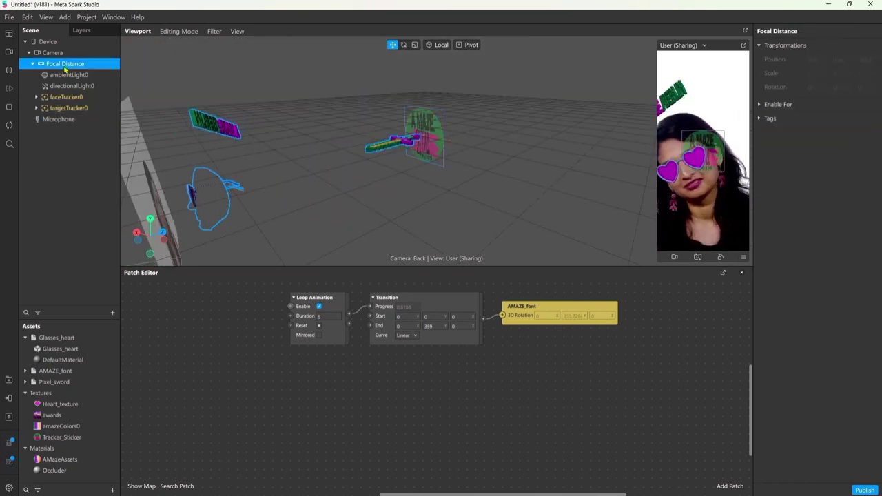
{"action": "right_click", "coordinate": [64, 64]}
{"action": "mouse_move", "coordinate": [96, 78]}
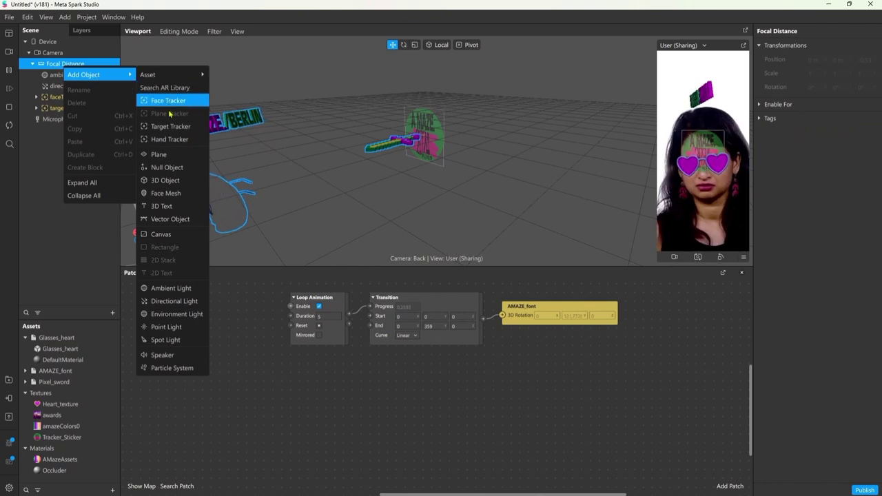
{"action": "left_click", "coordinate": [171, 140]}
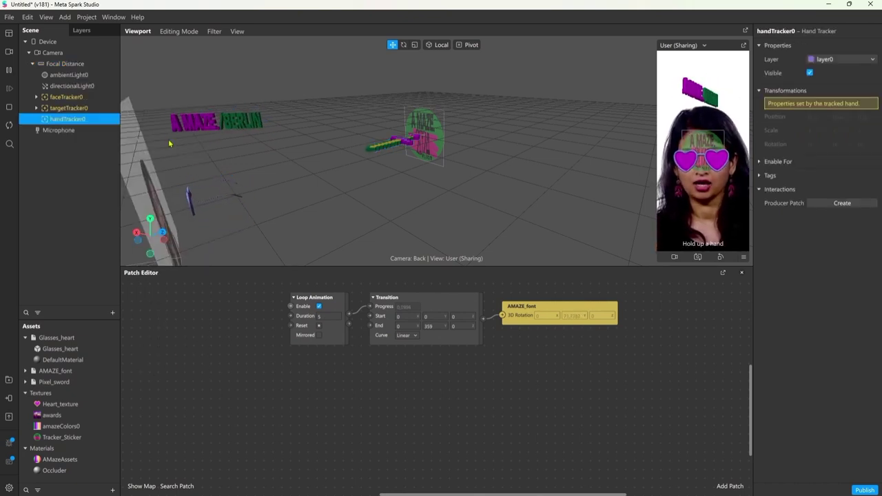
Move Pixel_sword from the target tracker to the hand tracker and switch the preview to the real-time simulation of a hand
{"action": "left_click", "coordinate": [38, 108]}
{"action": "left_click_drag", "start_coordinate": [66, 119], "coordinate": [66, 141]}
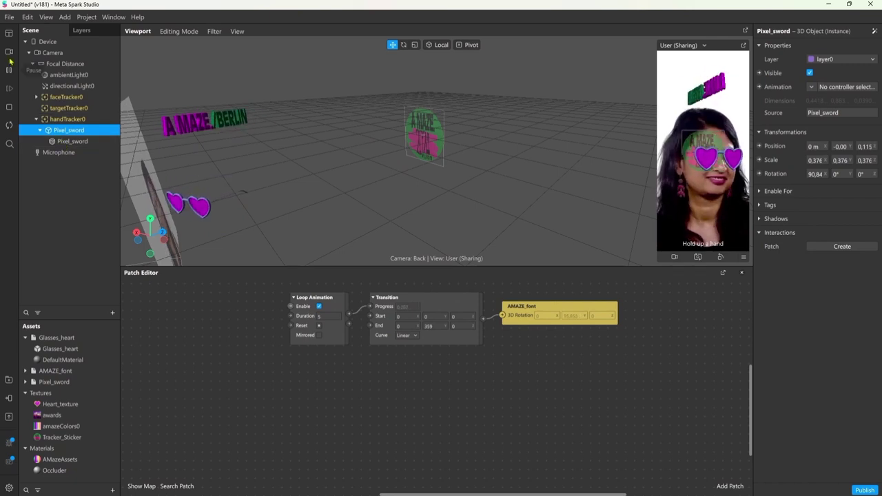
{"action": "left_click", "coordinate": [10, 53]}
{"action": "left_click", "coordinate": [109, 218]}
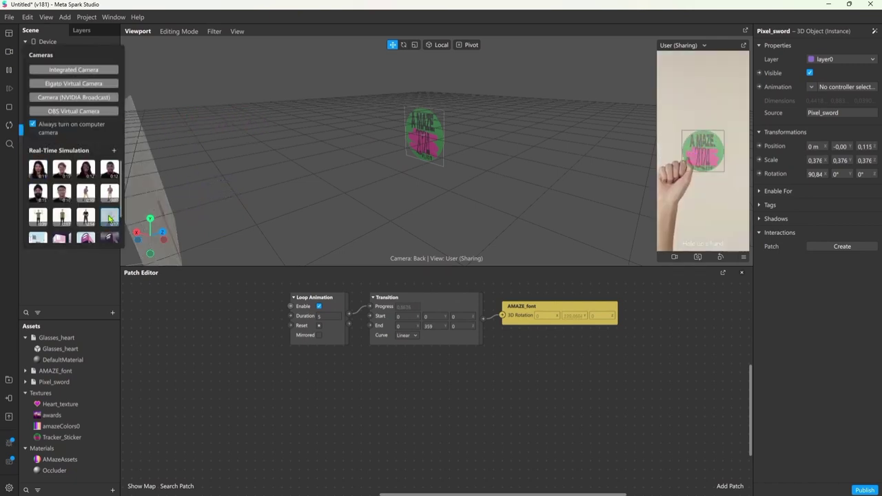
{"action": "left_click", "coordinate": [299, 379]}
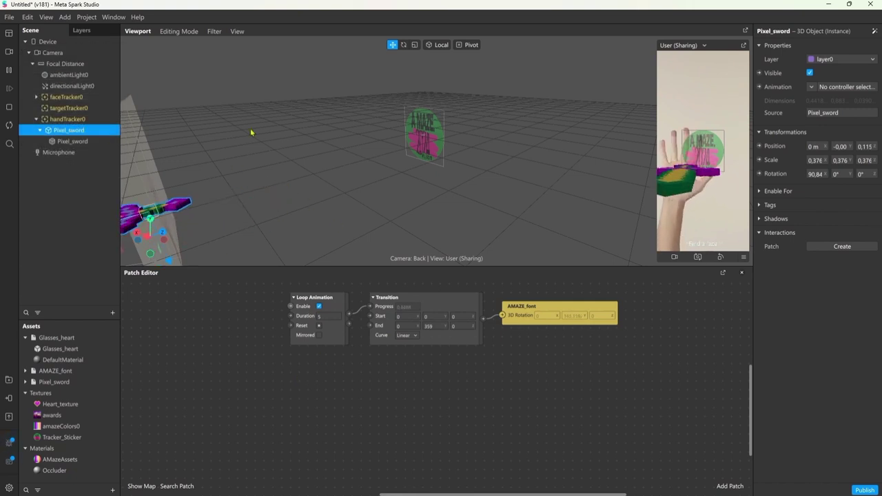
Set Pixel_sword's X rotation to 0° so it stands upright on the tracked hand
{"action": "left_click", "coordinate": [815, 174]}
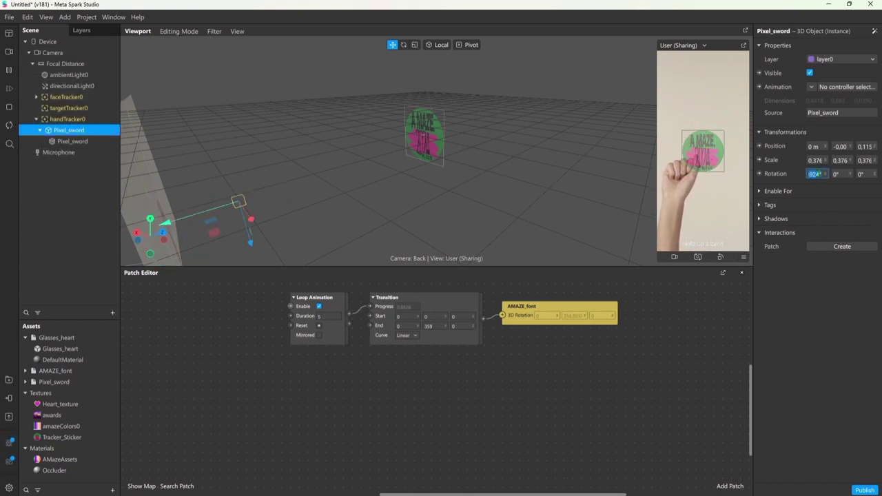
{"action": "type", "text": "0"}
{"action": "key", "text": "Return"}
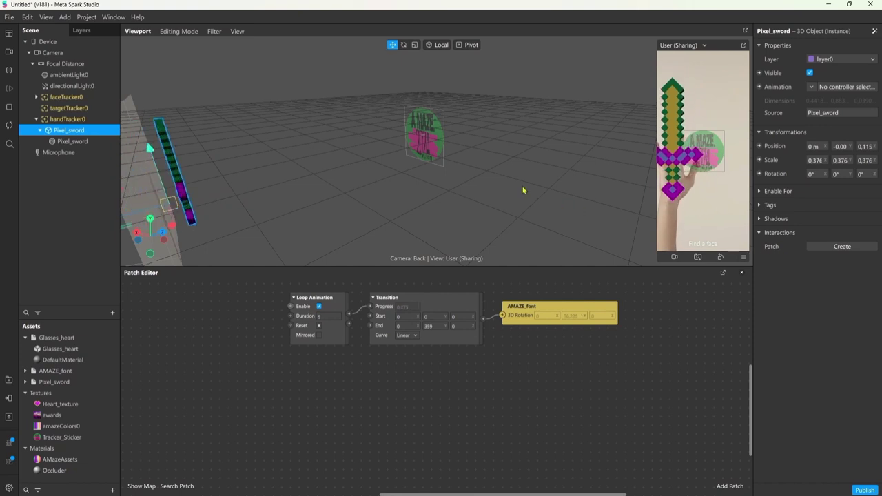
Delete targetTracker0 from the scene and collapse the hand tracker's hierarchy
{"action": "left_click", "coordinate": [71, 109]}
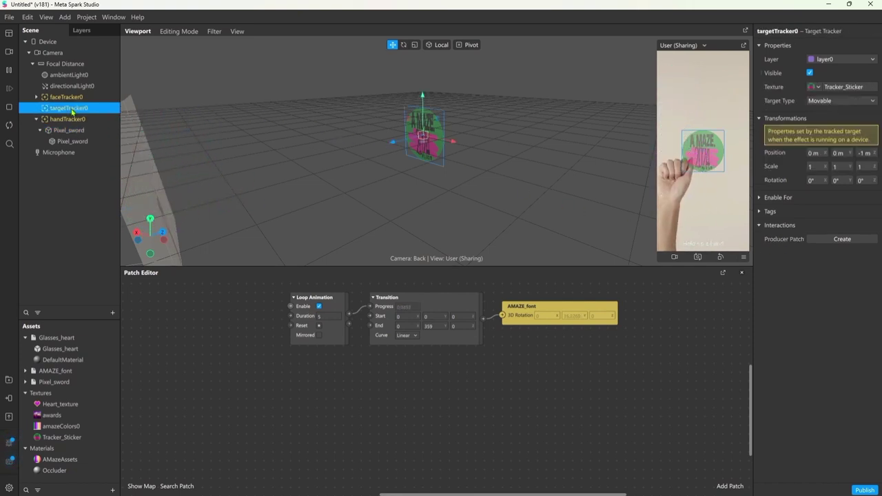
{"action": "right_click", "coordinate": [72, 109]}
{"action": "left_click", "coordinate": [90, 142]}
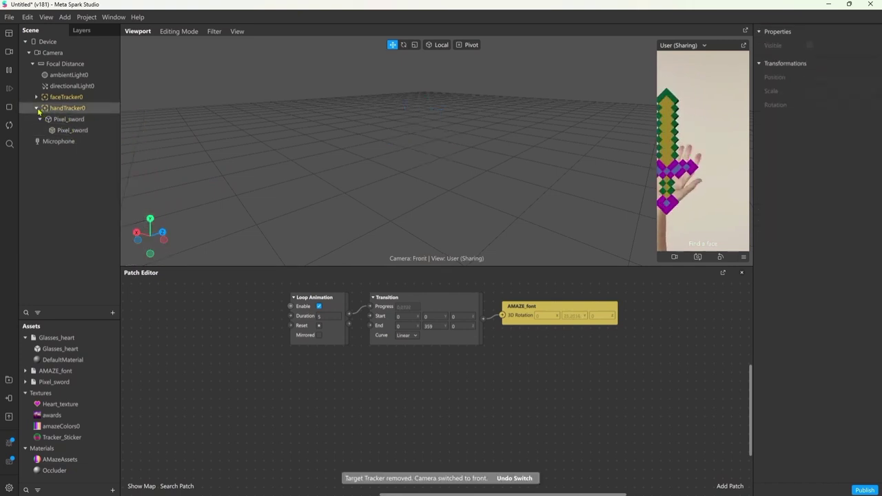
{"action": "left_click", "coordinate": [37, 108]}
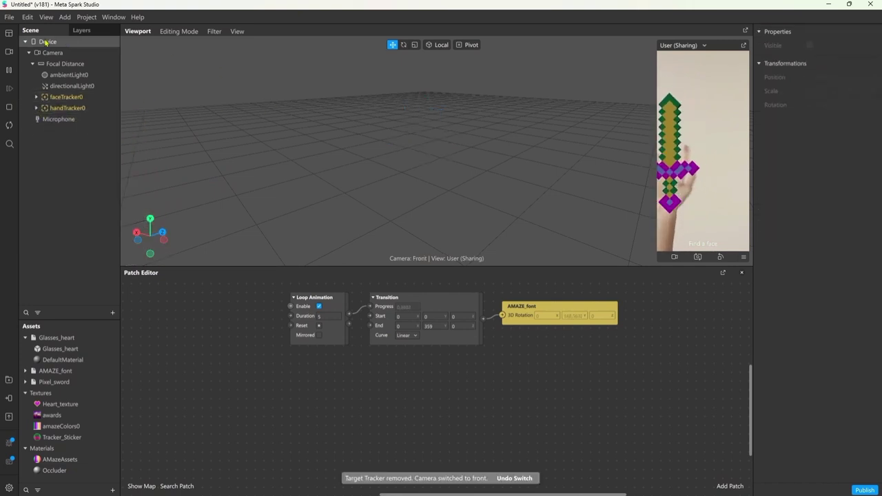
Switch the preview simulation back to the first face video
{"action": "left_click", "coordinate": [12, 54]}
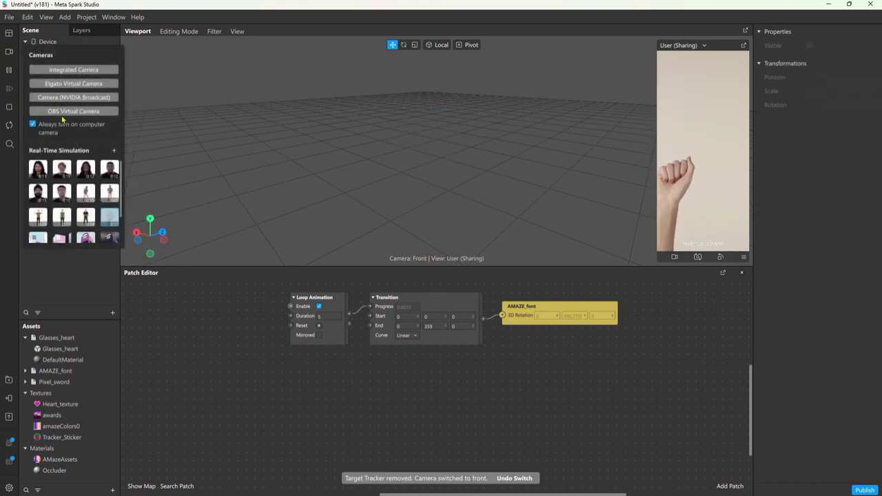
{"action": "left_click", "coordinate": [38, 168]}
{"action": "left_click", "coordinate": [259, 383]}
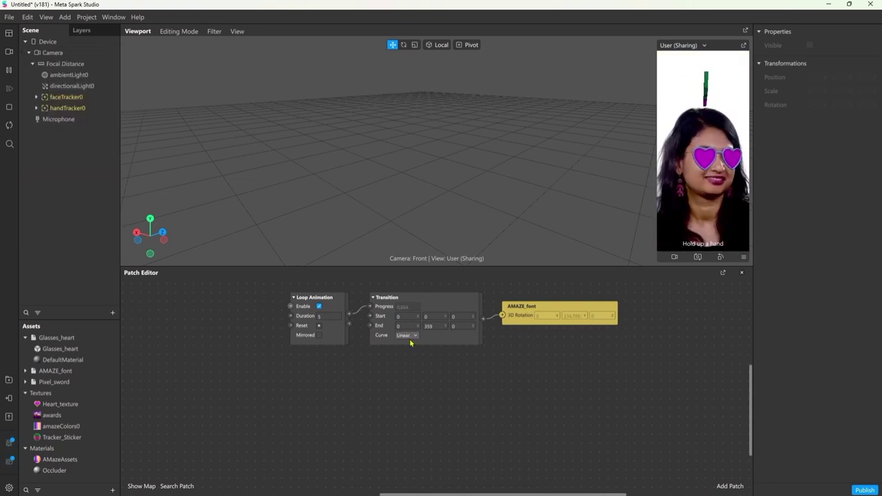
Check the awards texture and create a Person segmentation from the Device's render output properties
{"action": "left_click", "coordinate": [69, 416]}
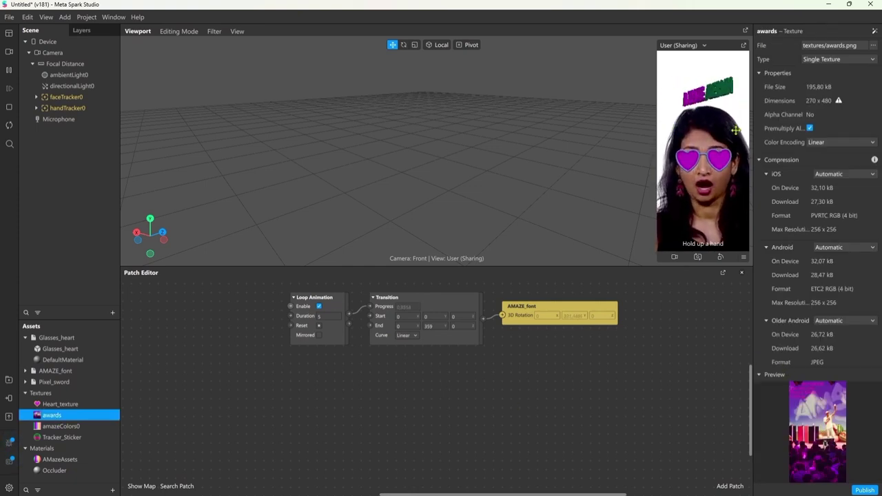
{"action": "left_click", "coordinate": [52, 53]}
{"action": "left_click", "coordinate": [60, 40]}
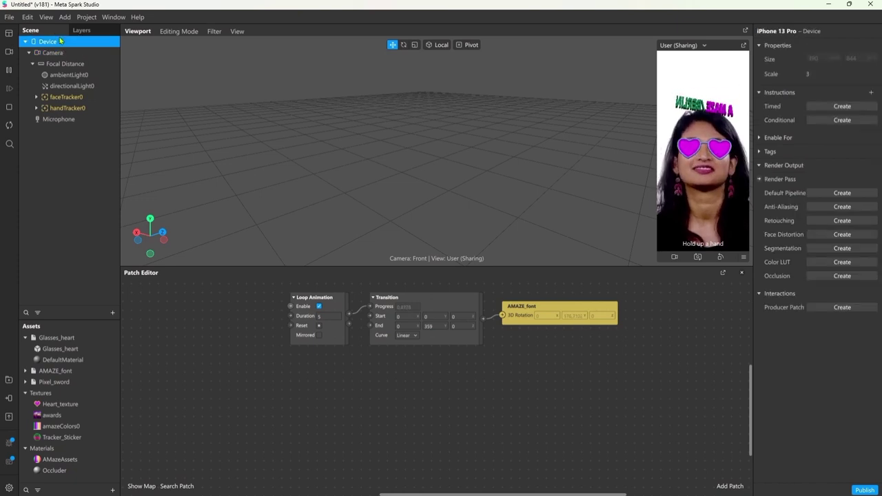
{"action": "left_click", "coordinate": [841, 249]}
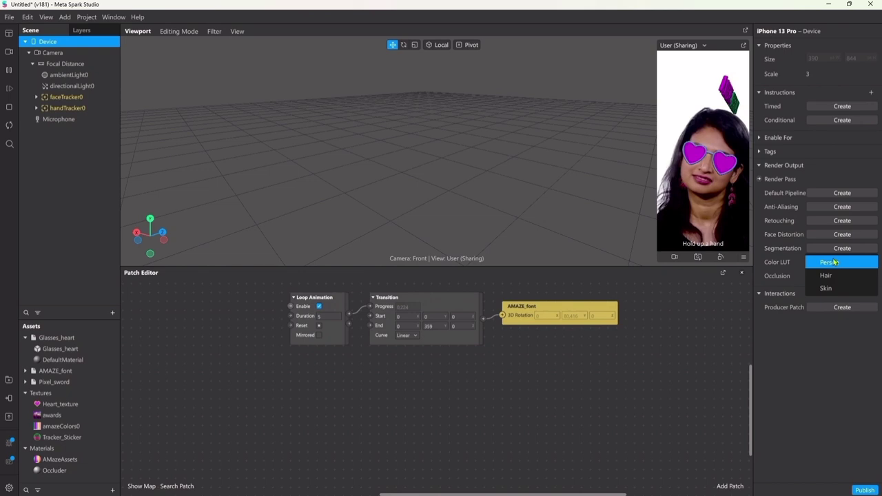
{"action": "left_click", "coordinate": [827, 262]}
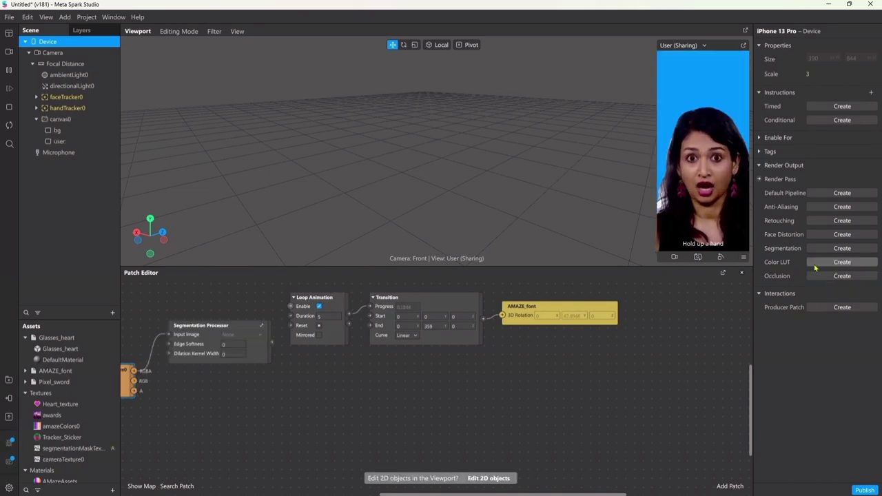
Move the Segmentation Processor patch below segmentationMaskTexture0 and set its Edge Softness to 0.2
{"action": "middle_click_drag", "start_coordinate": [283, 419], "coordinate": [384, 422]}
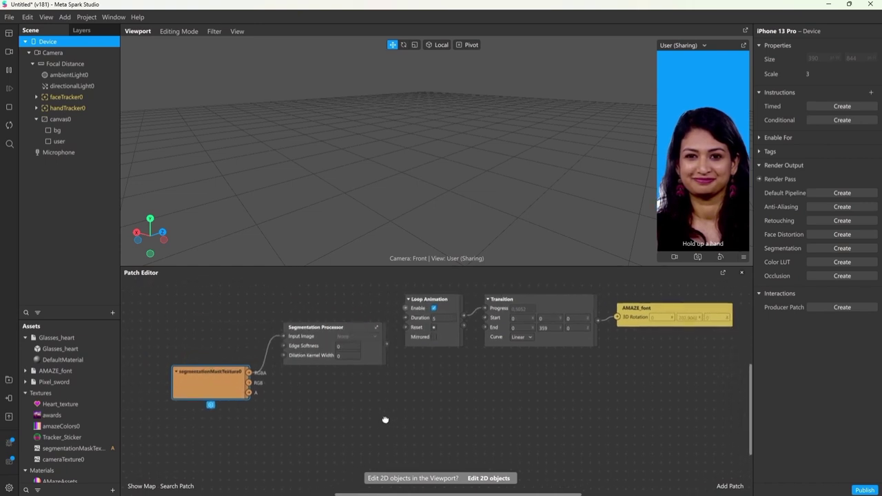
{"action": "left_click_drag", "start_coordinate": [313, 334], "coordinate": [186, 419]}
{"action": "left_click", "coordinate": [282, 396]}
{"action": "left_click", "coordinate": [211, 428]}
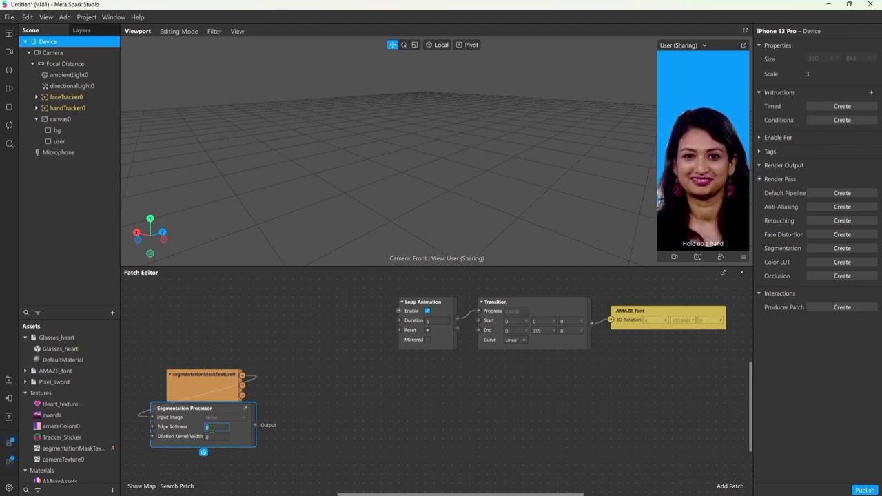
{"action": "type", "text": "0.2"}
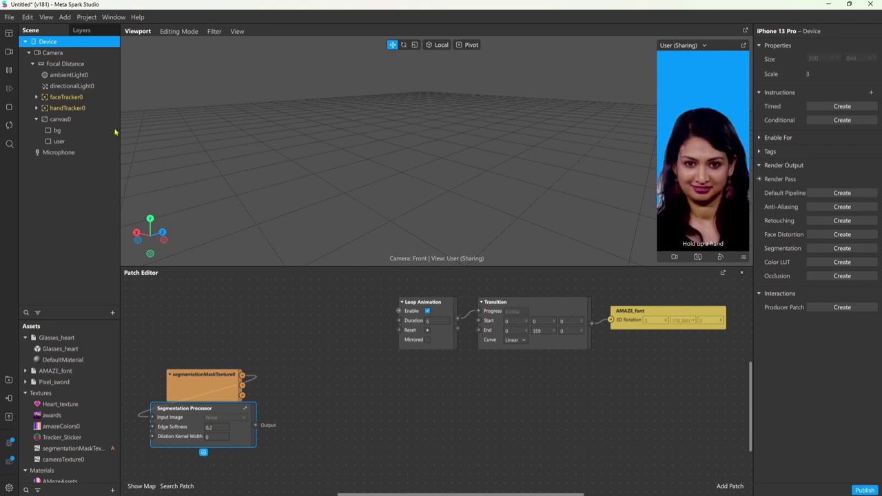
Review the bg and user rectangles in canvas0, and assign the awards texture to bg's background_mat material
{"action": "left_click", "coordinate": [75, 121]}
{"action": "double_click", "coordinate": [77, 121]}
{"action": "left_click", "coordinate": [60, 130]}
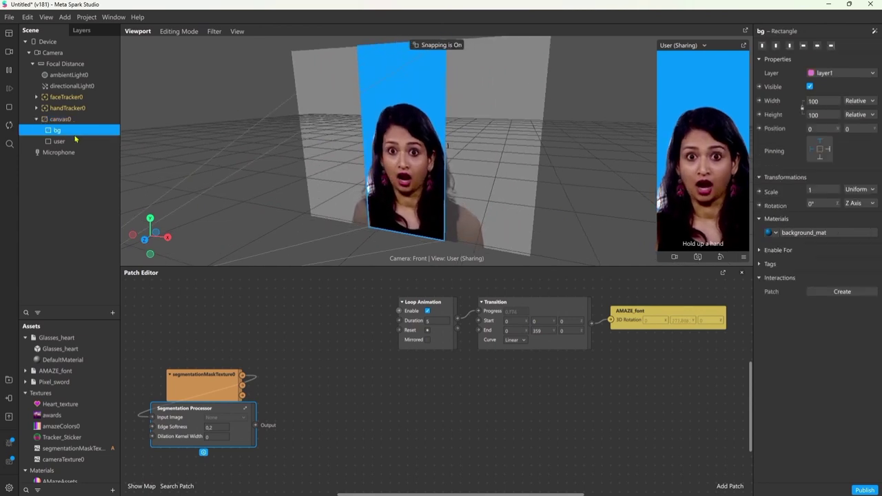
{"action": "left_click", "coordinate": [73, 142]}
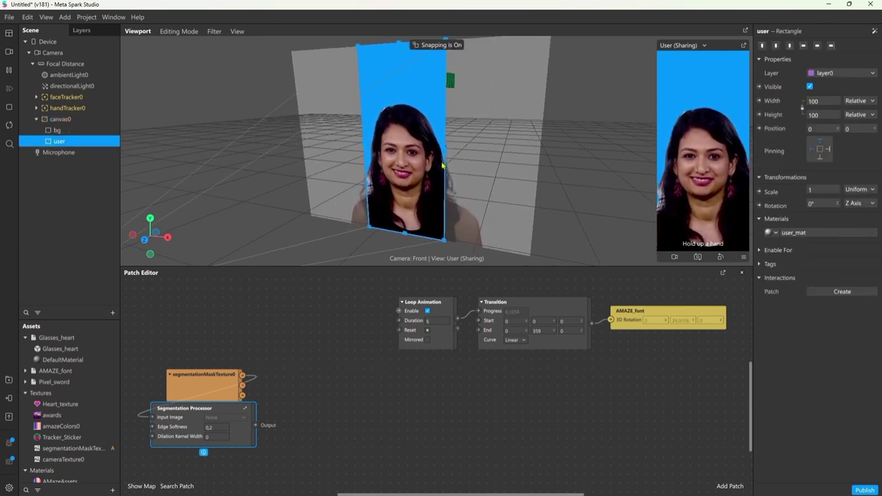
{"action": "left_click_drag", "start_coordinate": [437, 161], "coordinate": [402, 146]}
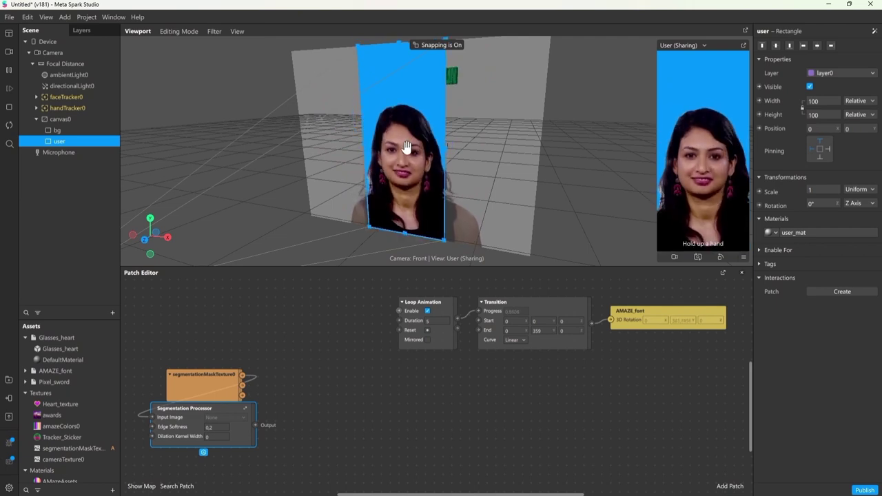
{"action": "left_click", "coordinate": [82, 133]}
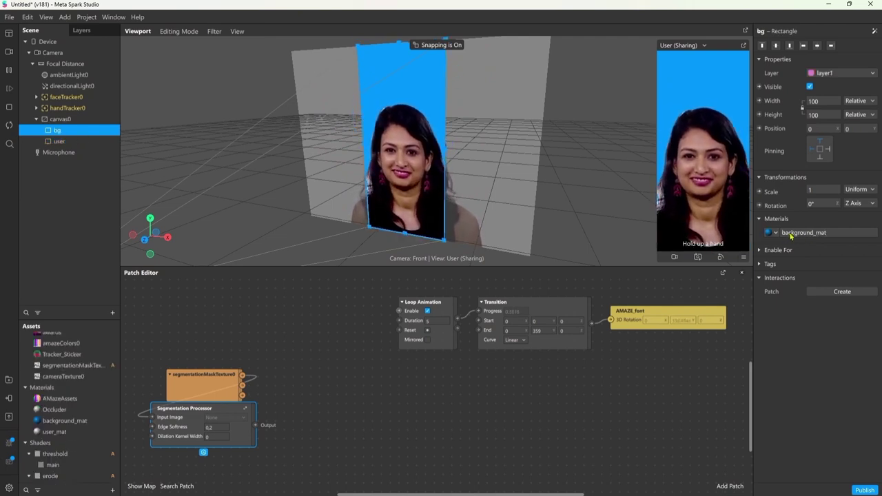
{"action": "left_click", "coordinate": [73, 421]}
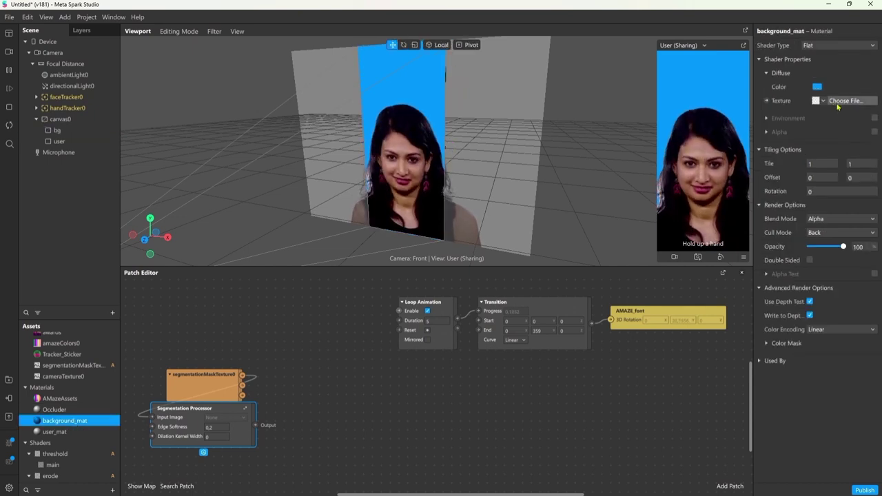
{"action": "left_click", "coordinate": [823, 102]}
{"action": "left_click", "coordinate": [825, 136]}
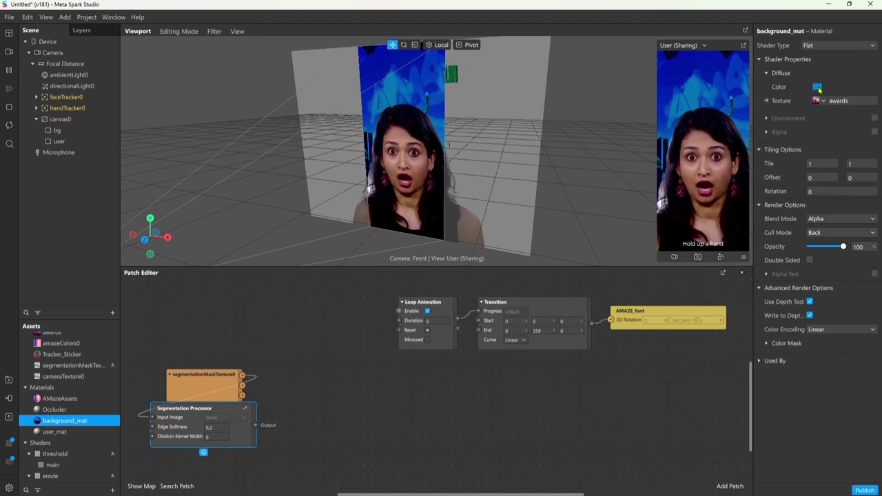
Set background_mat's diffuse color to white (#ffffff)
{"action": "left_click", "coordinate": [817, 87]}
{"action": "left_click", "coordinate": [423, 233]}
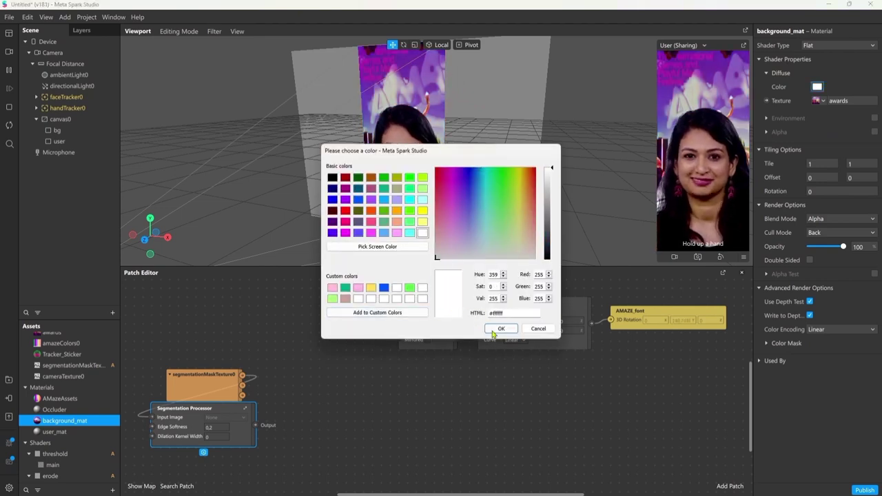
{"action": "left_click", "coordinate": [501, 329]}
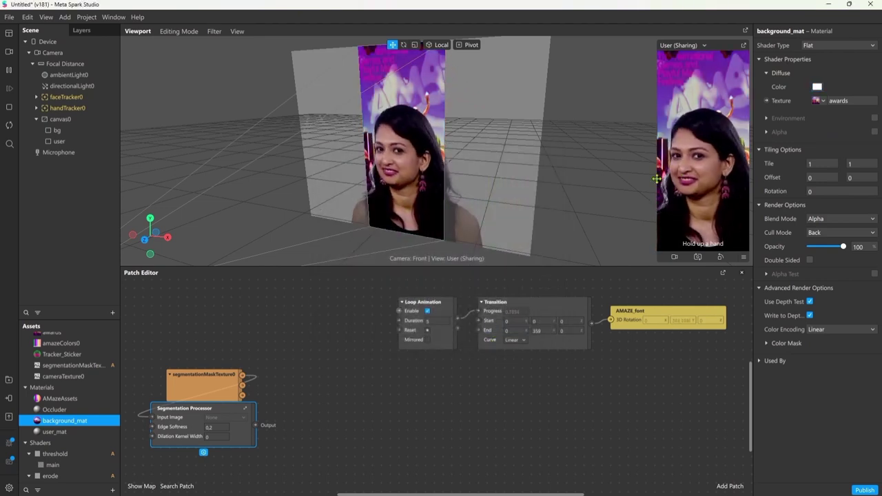
Examine from the side how the heart glasses and A MAZE text sit in depth relative to canvas0
{"action": "left_click_drag", "start_coordinate": [621, 177], "coordinate": [162, 177]}
{"action": "middle_click_drag", "start_coordinate": [162, 177], "coordinate": [46, 173]}
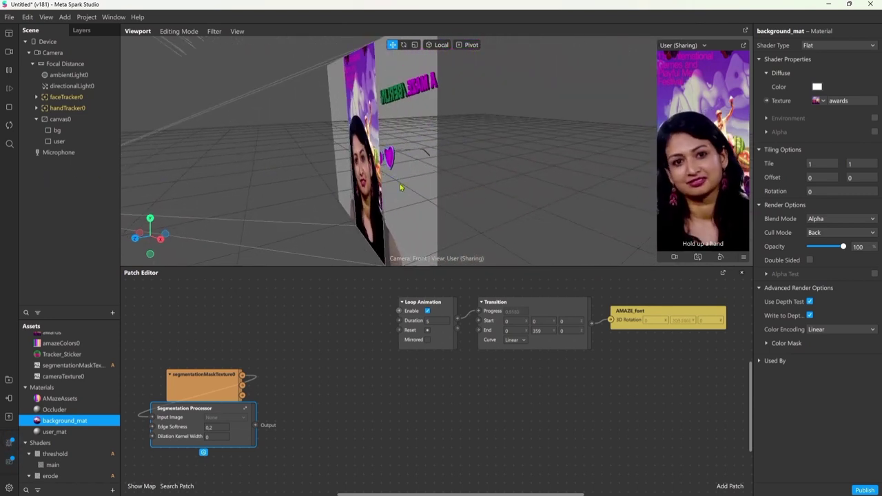
{"action": "left_click", "coordinate": [36, 97]}
{"action": "left_click", "coordinate": [72, 119]}
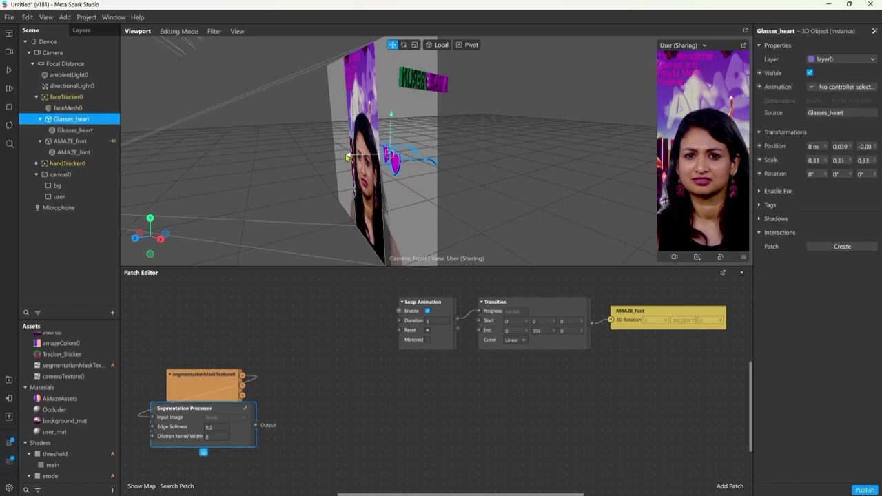
{"action": "left_click_drag", "start_coordinate": [344, 157], "coordinate": [375, 160]}
{"action": "left_click", "coordinate": [56, 177]}
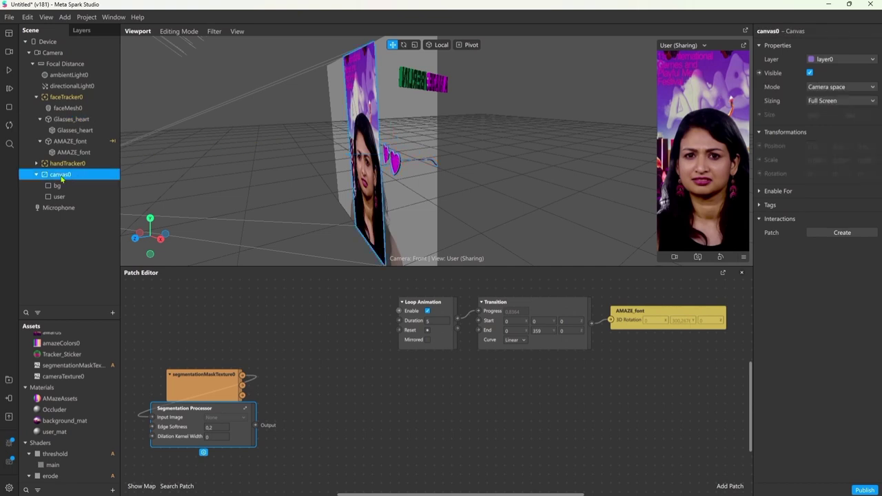
{"action": "left_click", "coordinate": [37, 175]}
{"action": "left_click", "coordinate": [37, 98]}
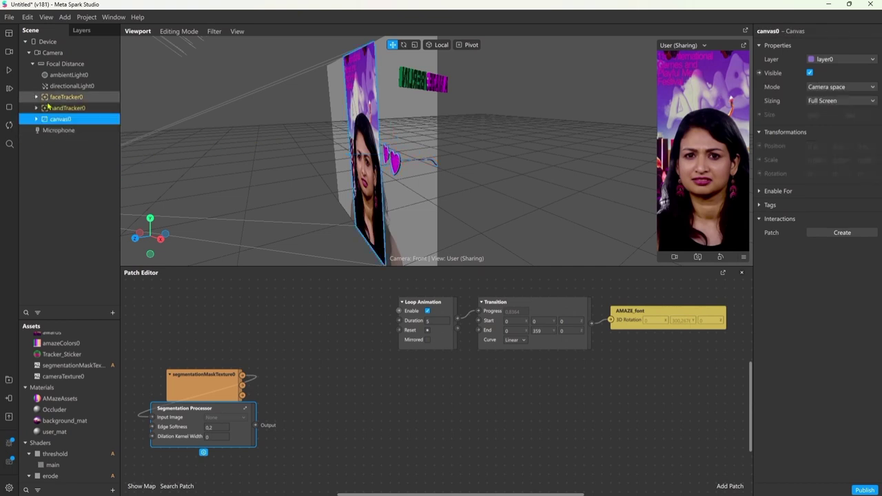
Try setting canvas0's mode to World space and moving it back to about -0.90 m in Z, and undo both changes
{"action": "left_click", "coordinate": [830, 87]}
{"action": "left_click", "coordinate": [827, 100]}
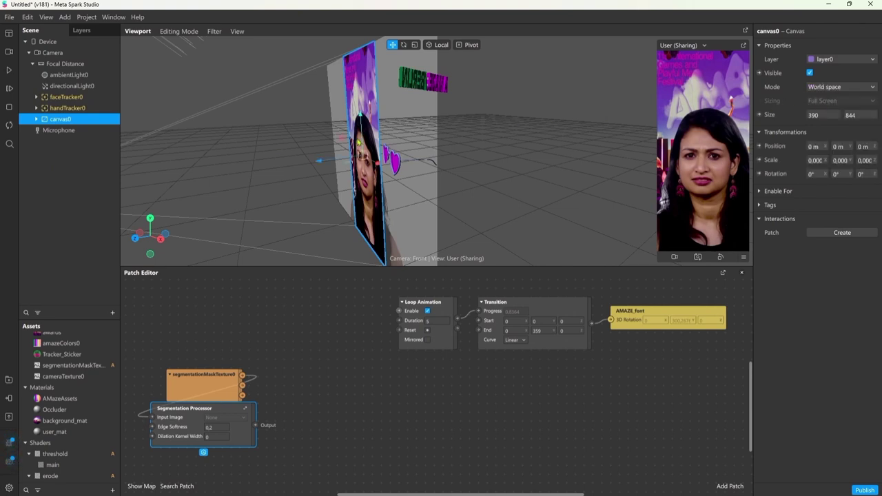
{"action": "left_click_drag", "start_coordinate": [386, 160], "coordinate": [545, 158]}
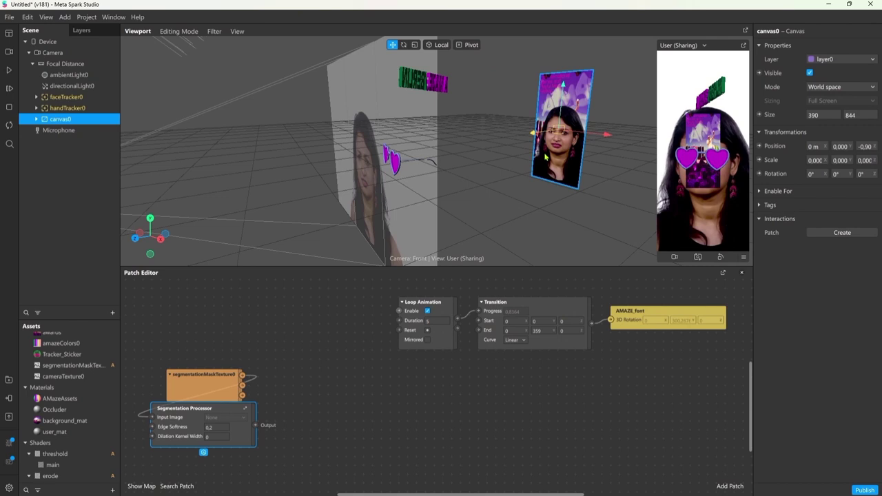
{"action": "key", "text": "ctrl+z"}
{"action": "key", "text": "ctrl+z"}
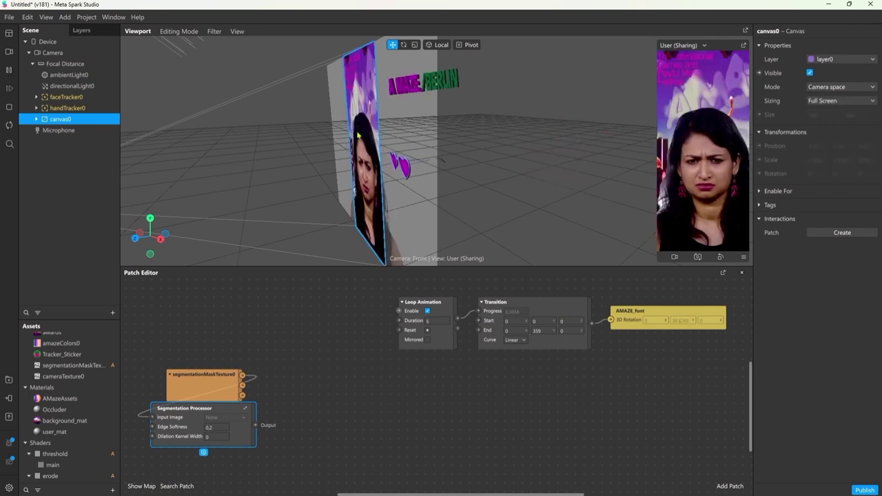
Create the default pipeline render pass patches for the Device object
{"action": "left_click", "coordinate": [419, 83]}
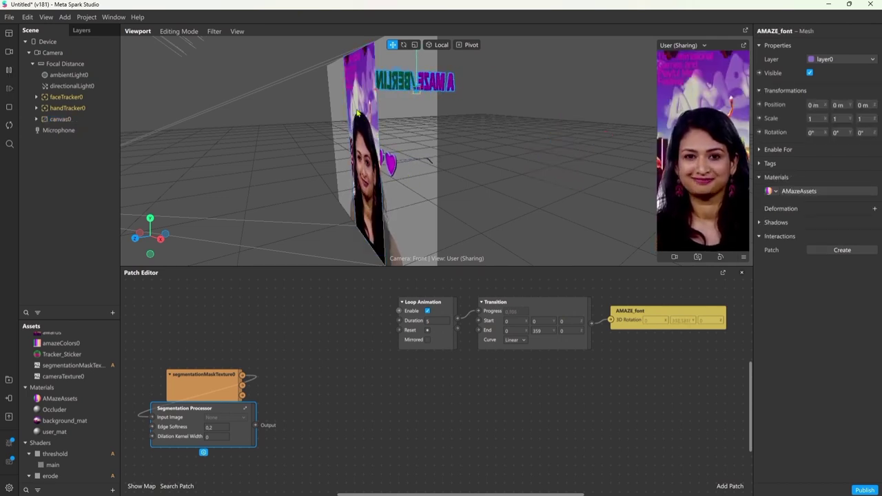
{"action": "left_click", "coordinate": [353, 184]}
{"action": "scroll", "coordinate": [354, 184], "scroll_direction": "down", "scroll_amount": 3}
{"action": "scroll", "coordinate": [315, 380], "scroll_direction": "down", "scroll_amount": 2}
{"action": "middle_click_drag", "start_coordinate": [374, 363], "coordinate": [285, 412]}
{"action": "left_click", "coordinate": [56, 52]}
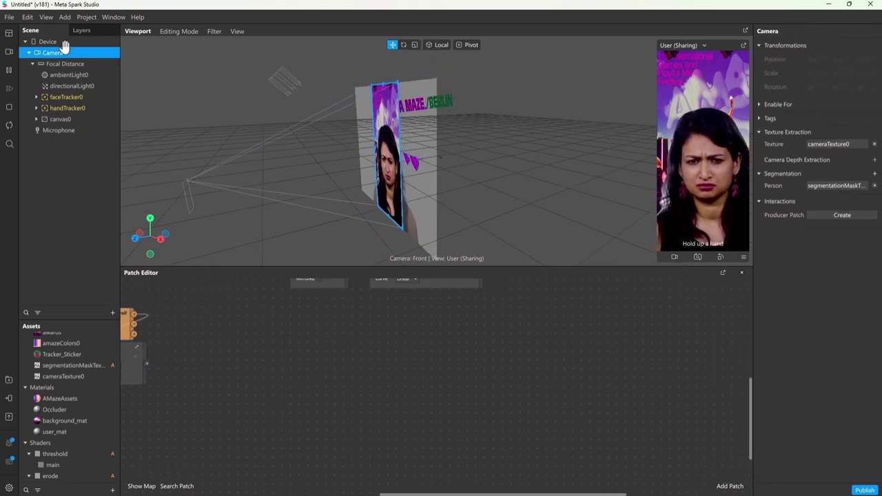
{"action": "left_click", "coordinate": [62, 42]}
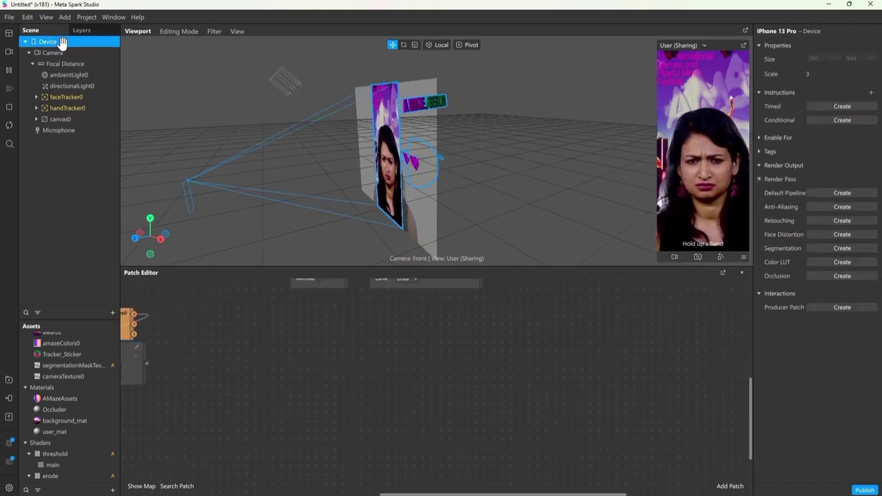
{"action": "left_click", "coordinate": [839, 192]}
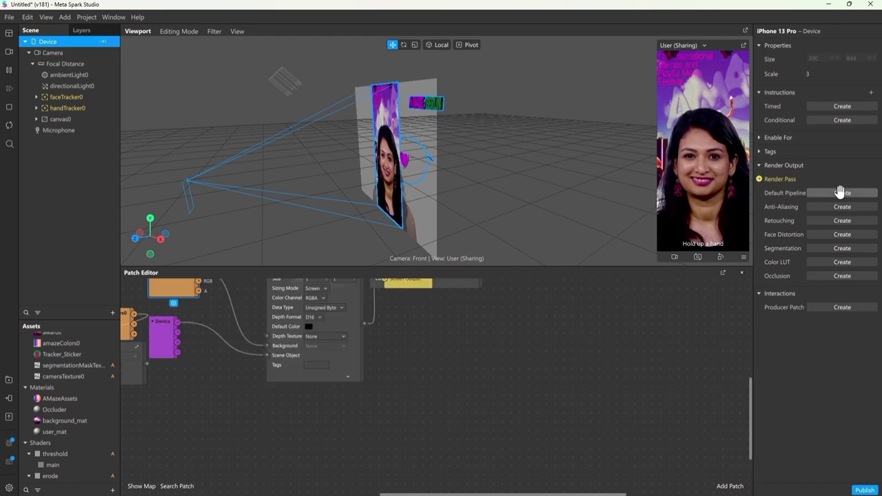
Spread out the cameraTexture0, Device and Scene Render Pass patches in the patch graph, and show the render pass preview
{"action": "left_click_drag", "start_coordinate": [505, 378], "coordinate": [509, 391]}
{"action": "left_click_drag", "start_coordinate": [434, 323], "coordinate": [610, 411]}
{"action": "left_click_drag", "start_coordinate": [344, 315], "coordinate": [510, 384]}
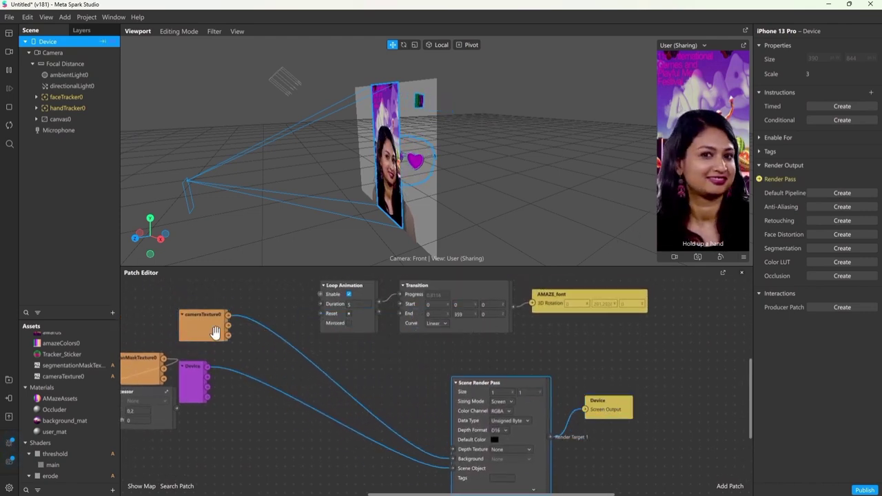
{"action": "left_click_drag", "start_coordinate": [209, 329], "coordinate": [350, 393]}
{"action": "left_click_drag", "start_coordinate": [210, 378], "coordinate": [359, 475]}
{"action": "left_click_drag", "start_coordinate": [433, 420], "coordinate": [342, 332]}
{"action": "left_click", "coordinate": [442, 403]}
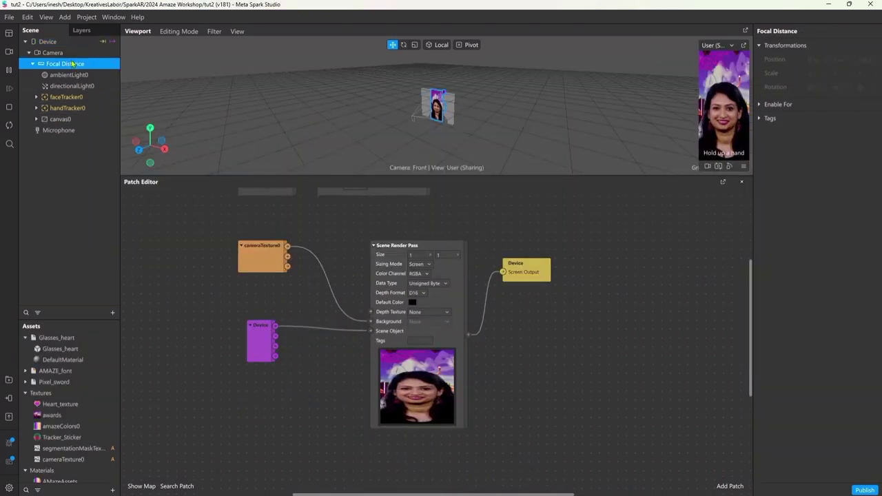
Add a null object under Focal Distance and name it 3dContent
{"action": "right_click", "coordinate": [72, 62]}
{"action": "mouse_move", "coordinate": [109, 68]}
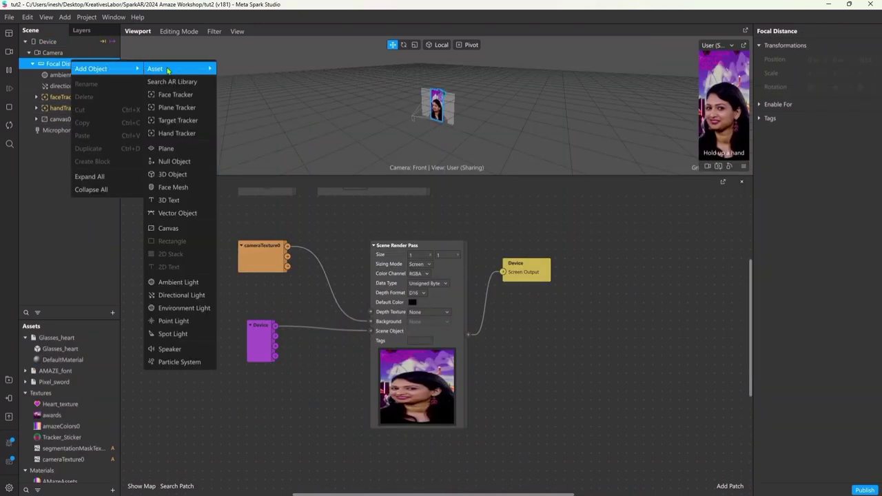
{"action": "left_click", "coordinate": [157, 161]}
{"action": "type", "text": "3dContent"}
{"action": "key", "text": "Return"}
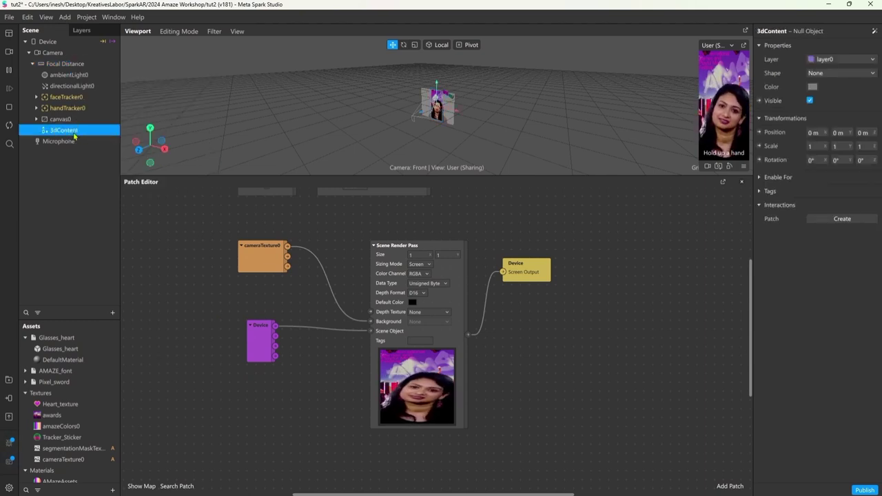
Parent faceTracker0 and handTracker0 to 3dContent, and connect a 3dContent patch to the Scene Render Pass's Scene Object input in place of Device
{"action": "left_click", "coordinate": [68, 97]}
{"action": "left_click", "coordinate": [84, 106], "text": "ctrl"}
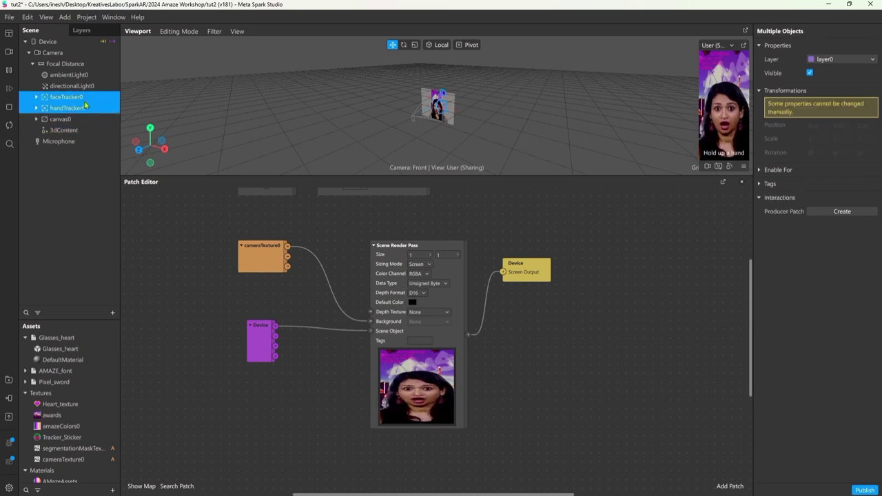
{"action": "left_click_drag", "start_coordinate": [84, 104], "coordinate": [250, 326]}
{"action": "left_click_drag", "start_coordinate": [321, 363], "coordinate": [370, 331]}
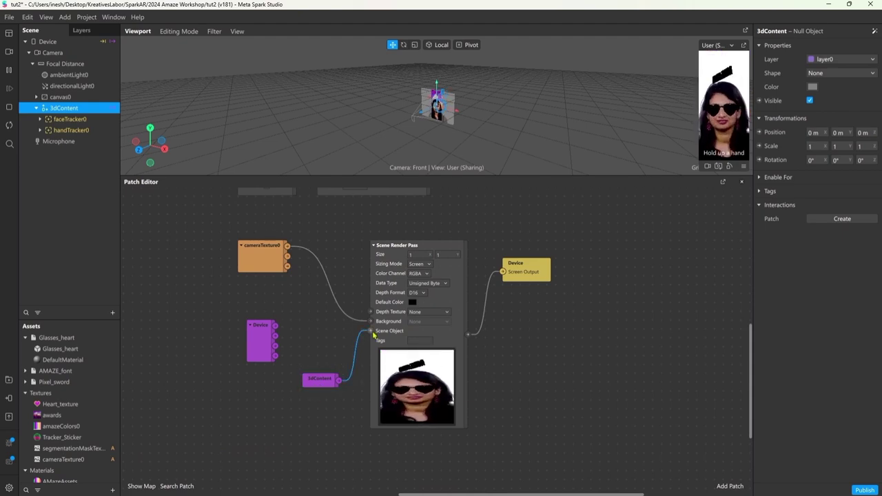
Detach the User (Sharing) preview into a floating window, enlarge it, and place it beside the patch graph
{"action": "left_click", "coordinate": [743, 46]}
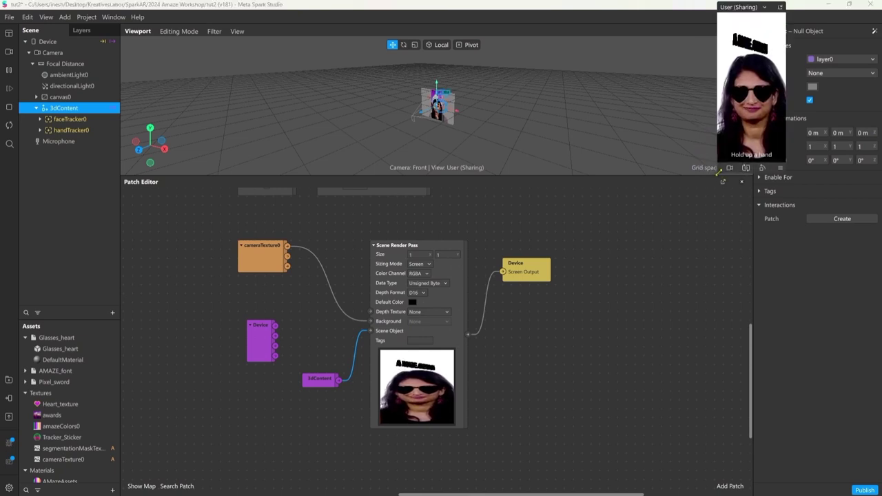
{"action": "left_click_drag", "start_coordinate": [719, 172], "coordinate": [626, 372]}
{"action": "left_click_drag", "start_coordinate": [686, 10], "coordinate": [639, 78]}
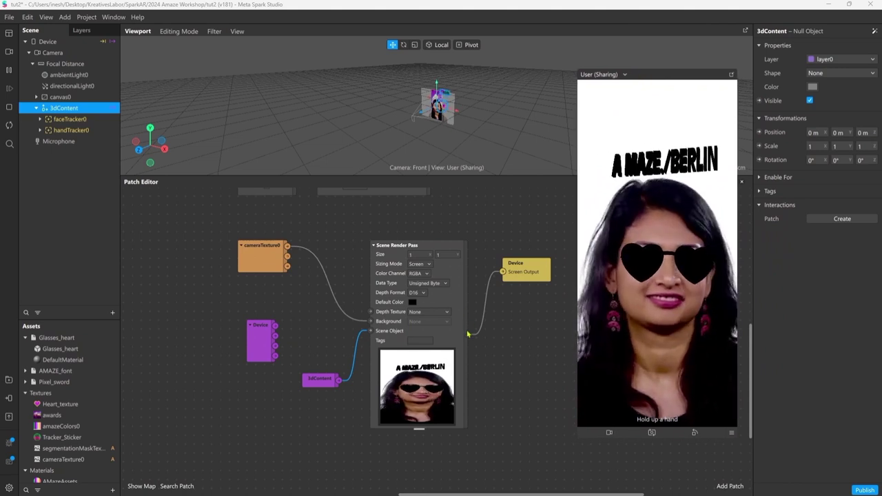
{"action": "middle_click_drag", "start_coordinate": [440, 361], "coordinate": [388, 350]}
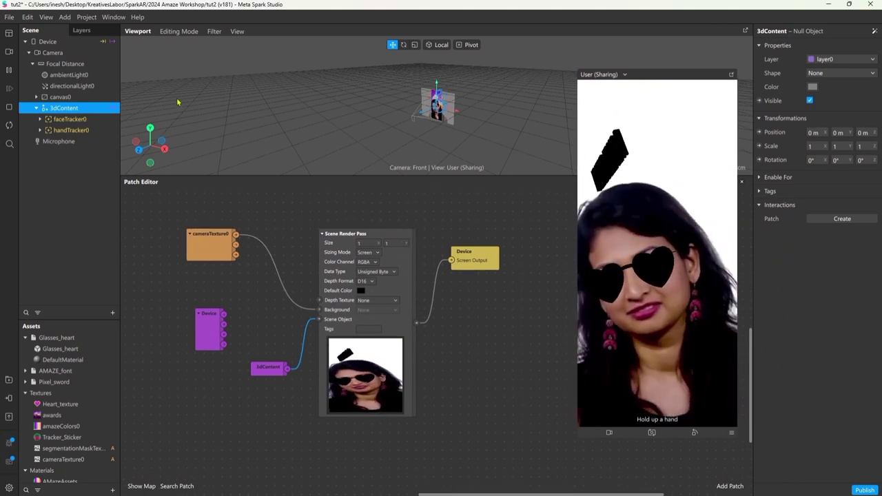
Move ambientLight0 and directionalLight0 into 3dContent so they light the rendered 3D objects
{"action": "left_click", "coordinate": [69, 74]}
{"action": "left_click", "coordinate": [88, 84], "text": "shift"}
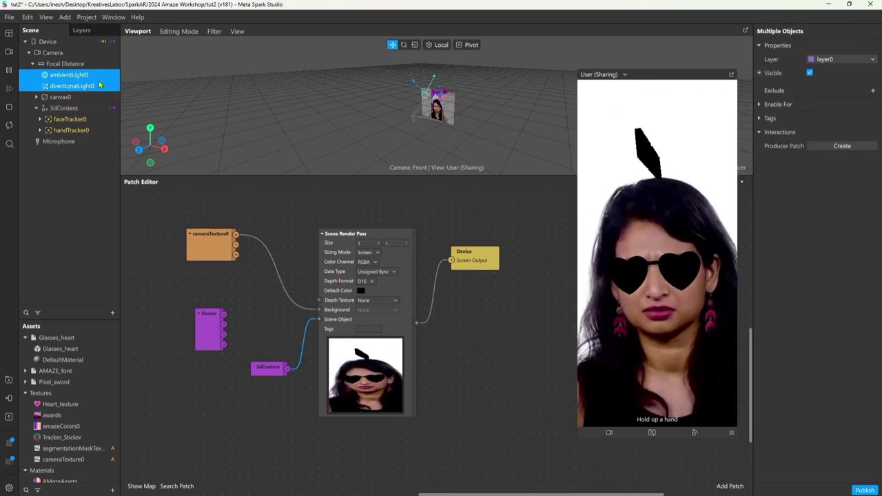
{"action": "left_click_drag", "start_coordinate": [88, 84], "coordinate": [67, 110]}
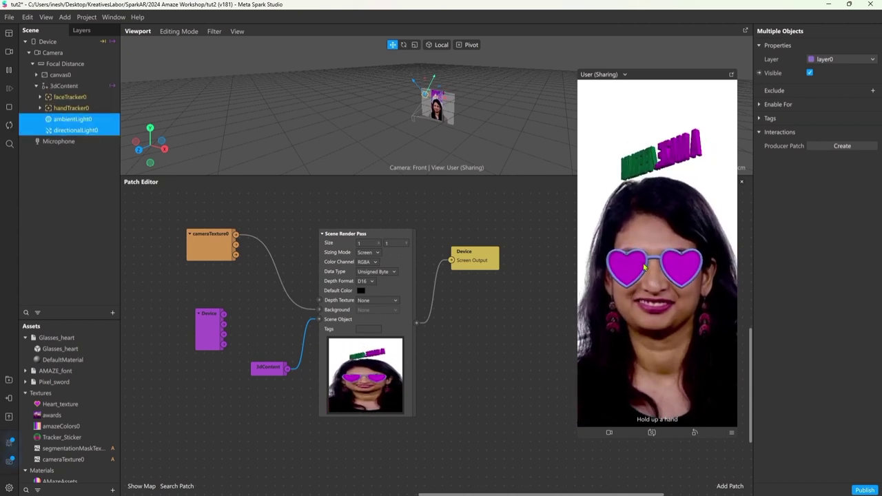
{"action": "middle_click_drag", "start_coordinate": [269, 316], "coordinate": [306, 331]}
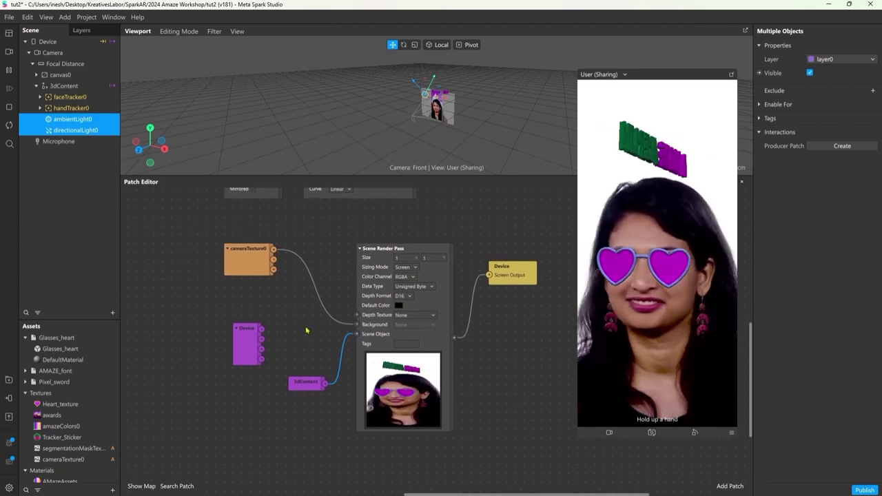
Delete the unused Device object patch and move the cameraTexture0 patch lower in the graph
{"action": "left_click", "coordinate": [244, 349]}
{"action": "key", "text": "Delete"}
{"action": "left_click_drag", "start_coordinate": [247, 270], "coordinate": [211, 331]}
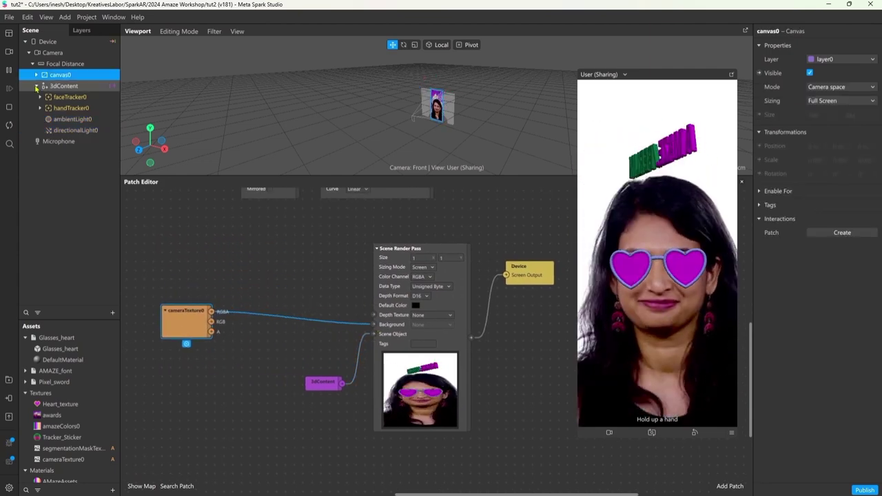
Add a canvas0 patch, try connecting it directly to the Scene Render Pass's Background input, and undo that connection
{"action": "left_click", "coordinate": [55, 85]}
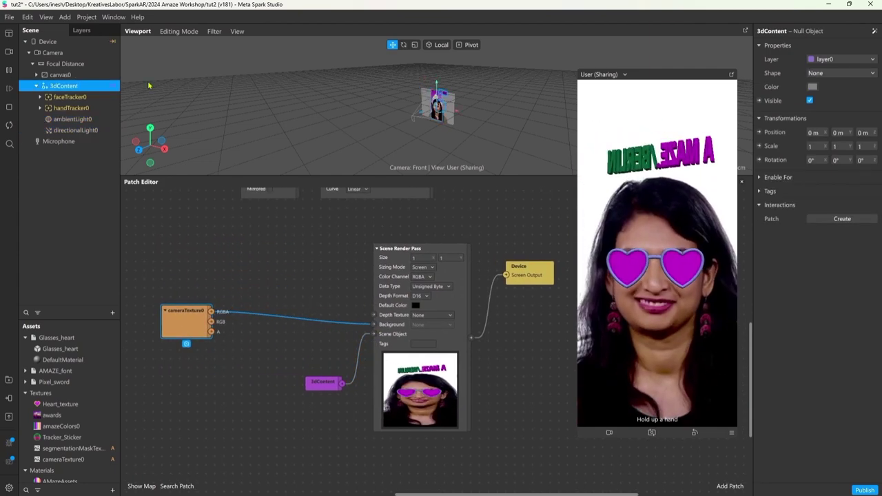
{"action": "scroll", "coordinate": [449, 124], "scroll_direction": "up", "scroll_amount": 3}
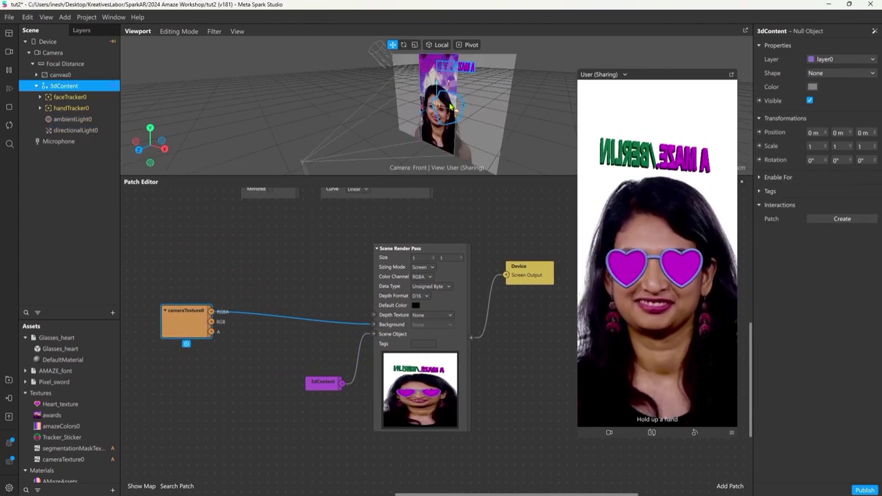
{"action": "left_click", "coordinate": [60, 74]}
{"action": "left_click_drag", "start_coordinate": [60, 75], "coordinate": [375, 324]}
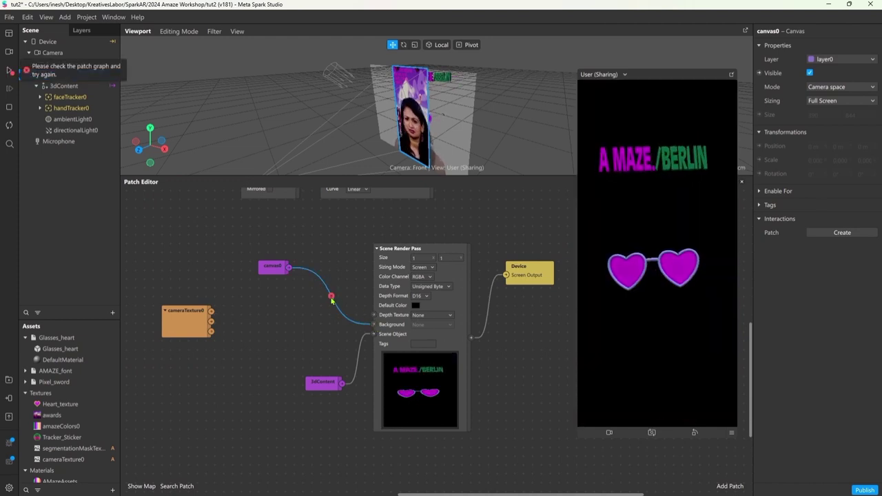
{"action": "mouse_move", "coordinate": [331, 297]}
{"action": "key", "text": "ctrl+z"}
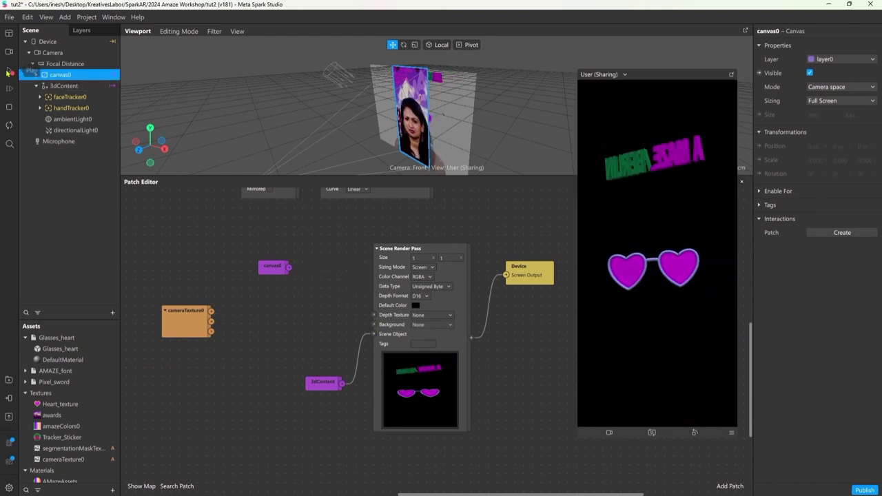
Duplicate the Scene Render Pass patch, place the copy ahead of the original, and connect canvas0 to the copy's Scene Object input
{"action": "left_click", "coordinate": [411, 249]}
{"action": "key", "text": "ctrl+v"}
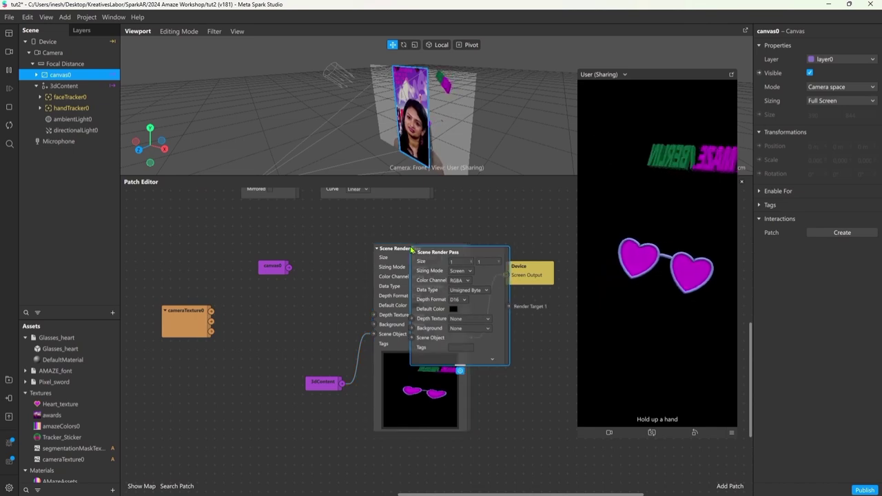
{"action": "left_click_drag", "start_coordinate": [452, 253], "coordinate": [153, 252]}
{"action": "left_click_drag", "start_coordinate": [216, 349], "coordinate": [215, 296]}
{"action": "left_click_drag", "start_coordinate": [278, 269], "coordinate": [174, 375]}
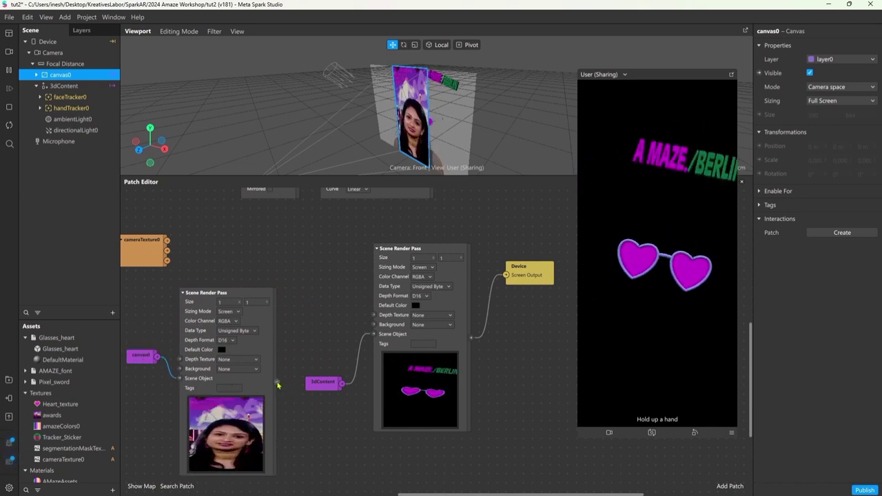
Connect the canvas0 render pass output to the 3dContent render pass's Background input, and line up the canvas0 patches
{"action": "left_click_drag", "start_coordinate": [277, 381], "coordinate": [372, 327]}
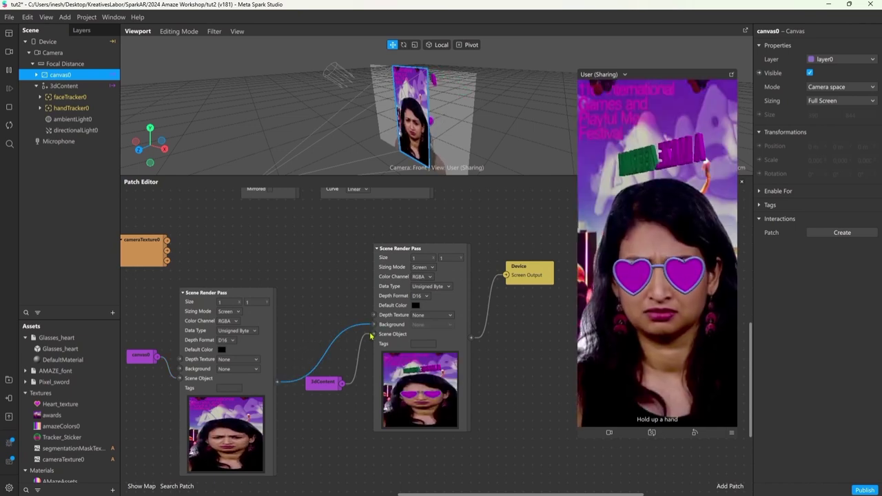
{"action": "left_click_drag", "start_coordinate": [186, 356], "coordinate": [204, 304]}
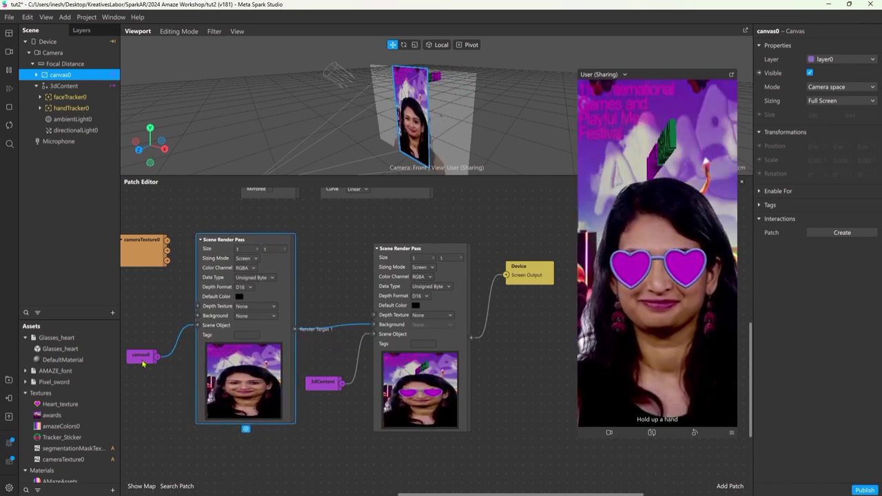
{"action": "left_click_drag", "start_coordinate": [141, 355], "coordinate": [158, 329]}
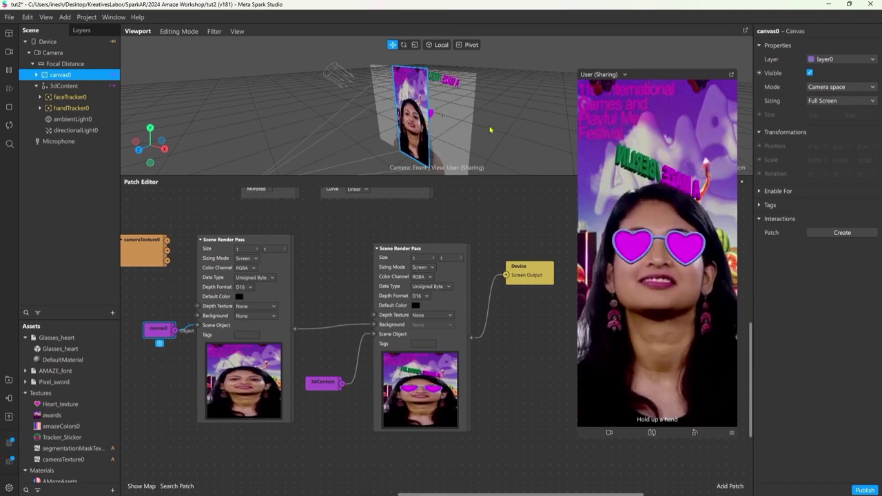
Give the viewport more height and collapse the previews on both Scene Render Pass patches
{"action": "left_click_drag", "start_coordinate": [443, 175], "coordinate": [443, 262]}
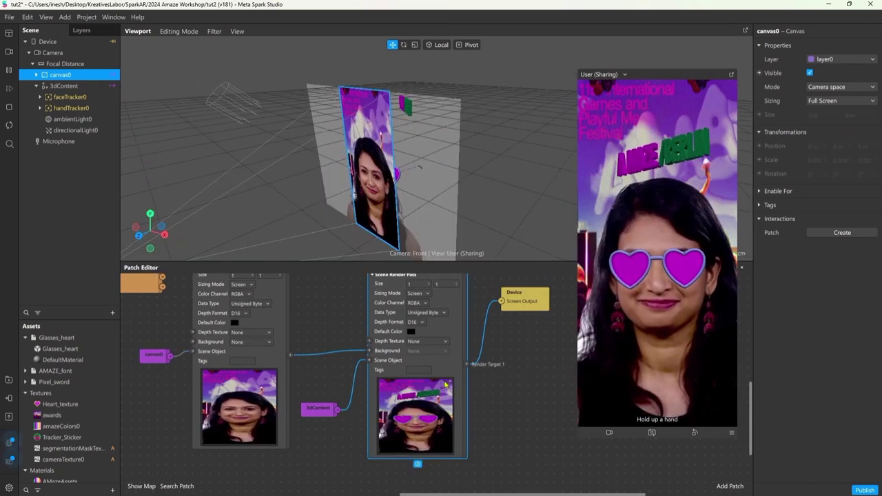
{"action": "left_click", "coordinate": [450, 381]}
{"action": "left_click", "coordinate": [274, 376]}
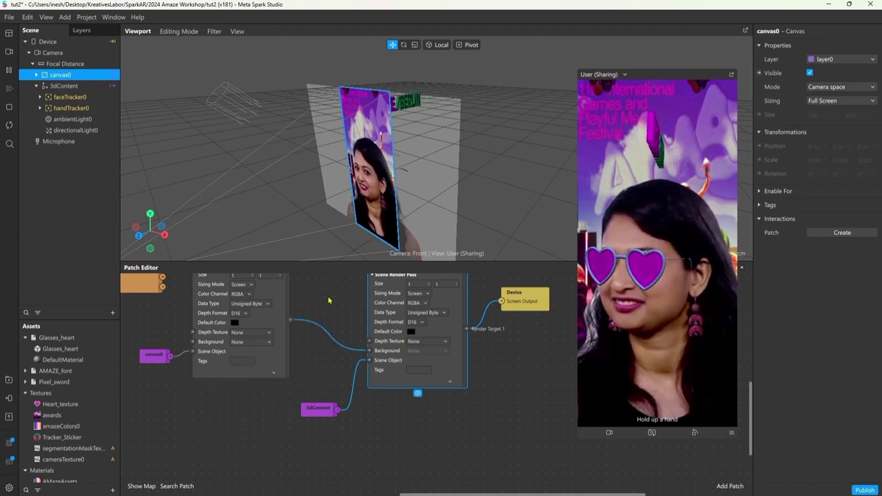
{"action": "scroll", "coordinate": [338, 369], "scroll_direction": "up", "scroll_amount": 2}
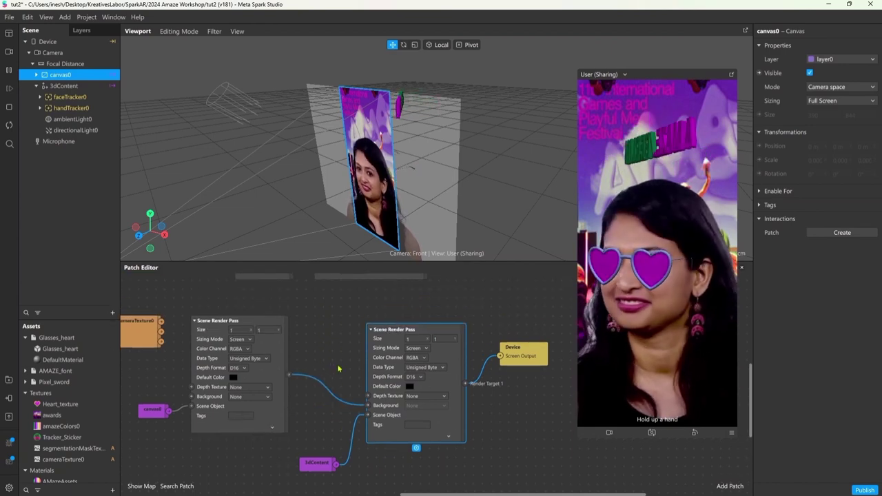
Add a Particle System as a child of faceTracker0
{"action": "left_click", "coordinate": [69, 97]}
{"action": "left_click", "coordinate": [41, 97]}
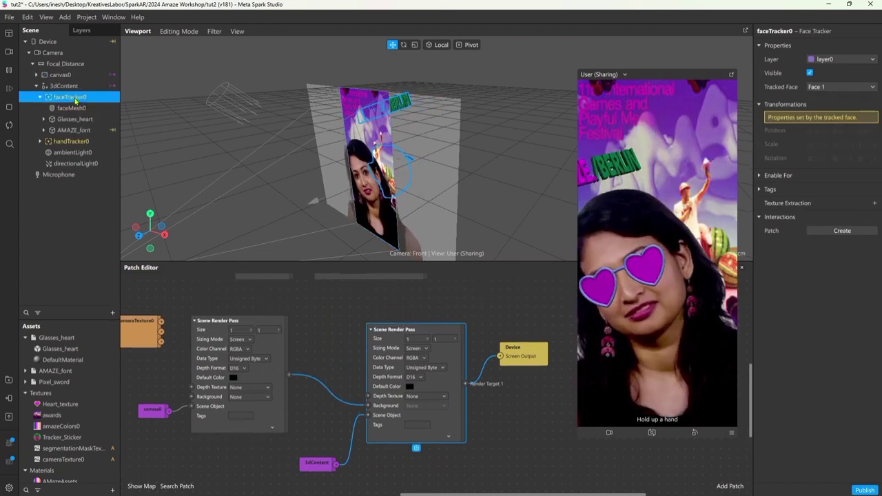
{"action": "right_click", "coordinate": [75, 101]}
{"action": "mouse_move", "coordinate": [99, 108]}
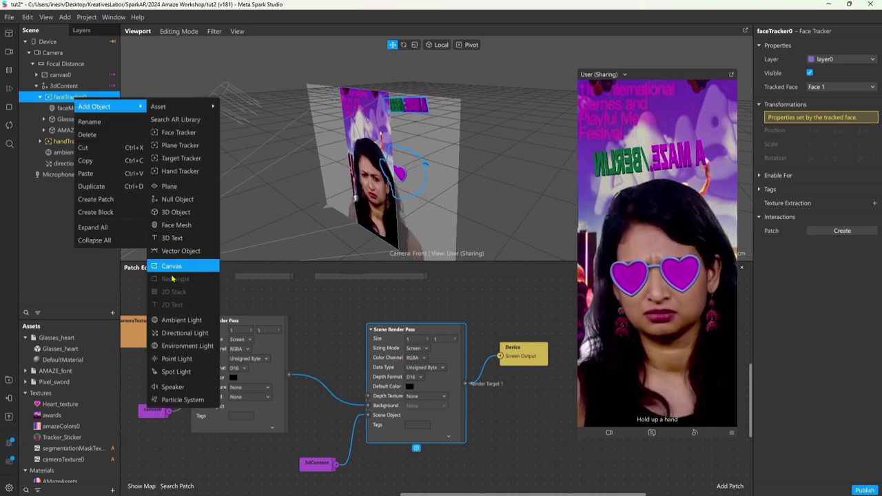
{"action": "left_click", "coordinate": [181, 400]}
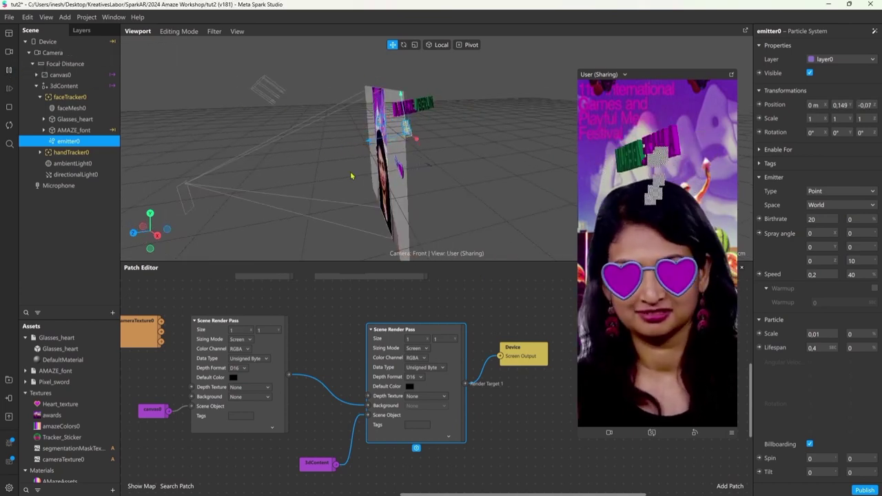
Shrink the floating User (Sharing) preview and move it higher, clear of most of the patch graph
{"action": "scroll", "coordinate": [814, 289], "scroll_direction": "down", "scroll_amount": 3}
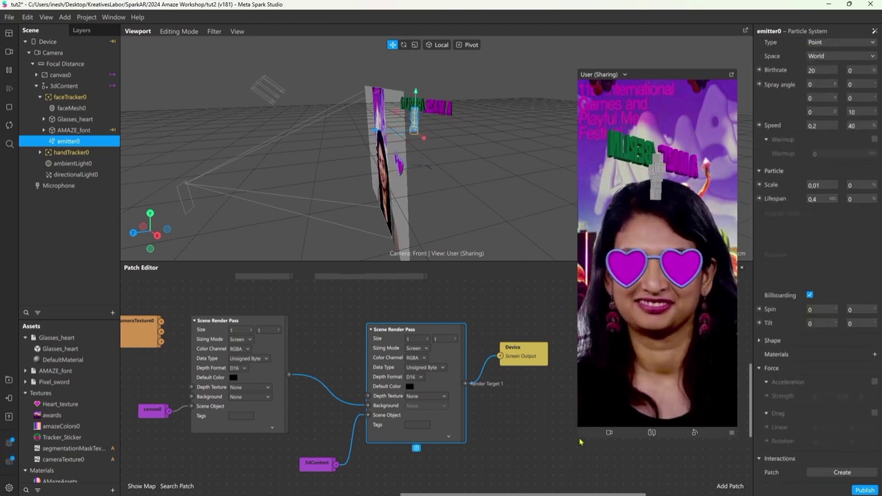
{"action": "left_click_drag", "start_coordinate": [579, 438], "coordinate": [651, 280]}
{"action": "left_click_drag", "start_coordinate": [714, 75], "coordinate": [666, 38]}
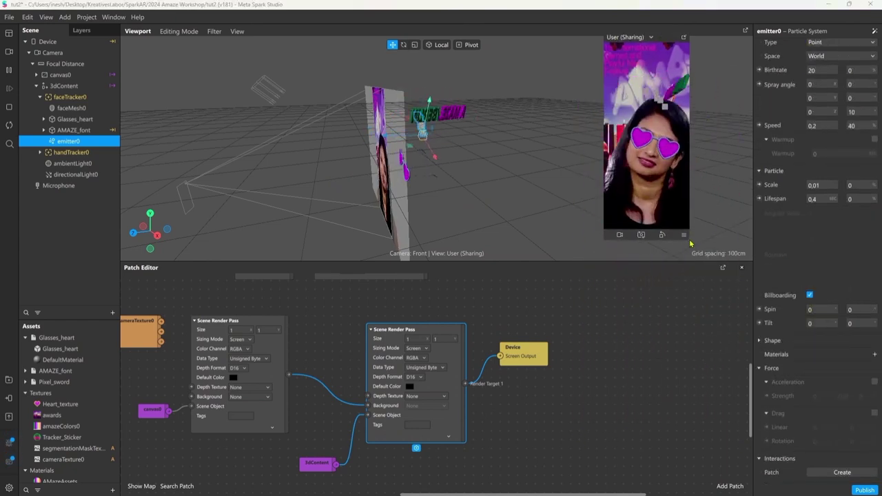
{"action": "left_click_drag", "start_coordinate": [687, 238], "coordinate": [720, 302]}
Create a new material for the particle emitter and rename it as particles
{"action": "left_click", "coordinate": [874, 354]}
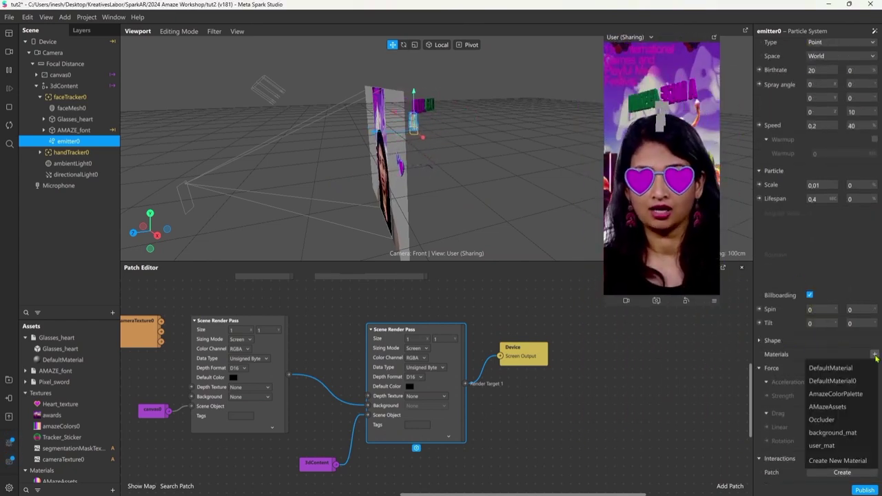
{"action": "left_click", "coordinate": [816, 461]}
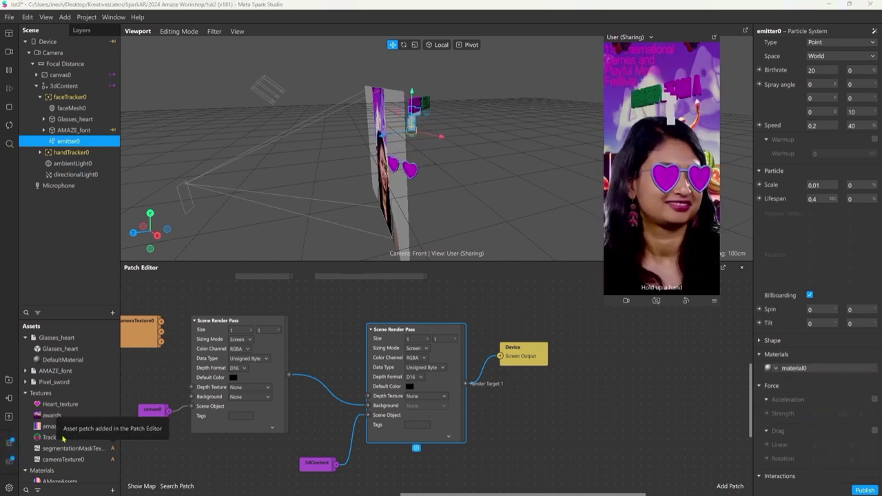
{"action": "scroll", "coordinate": [58, 420], "scroll_direction": "down", "scroll_amount": 4}
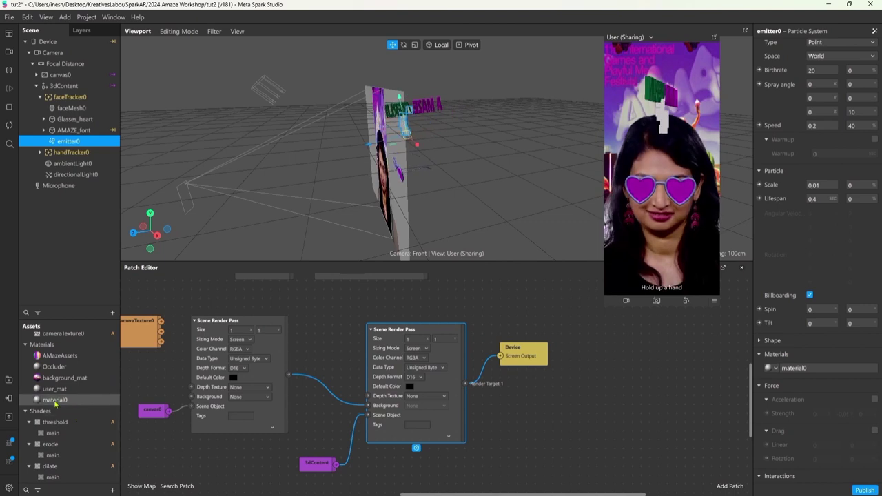
{"action": "left_click", "coordinate": [59, 401]}
{"action": "left_click", "coordinate": [68, 402]}
{"action": "type", "text": "particles"}
{"action": "key", "text": "Return"}
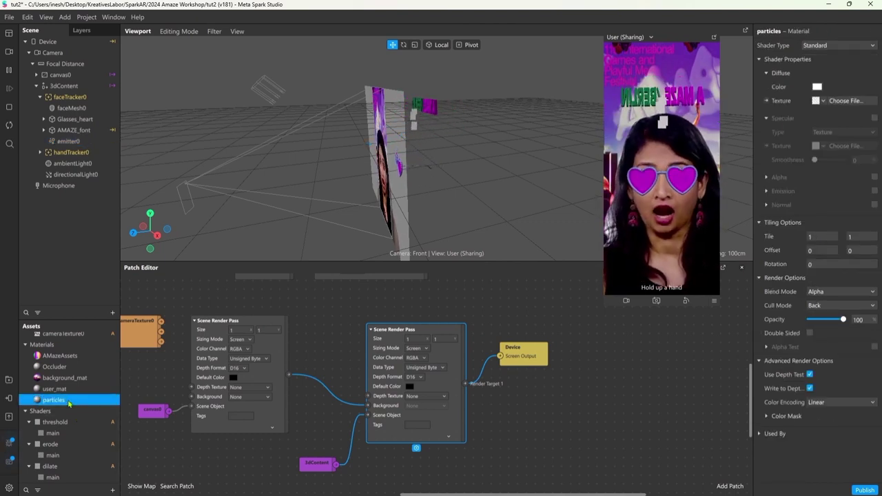
Give the particles material the Heart_texture as its diffuse texture and the Flat shader type
{"action": "left_click", "coordinate": [825, 101]}
{"action": "left_click", "coordinate": [820, 111]}
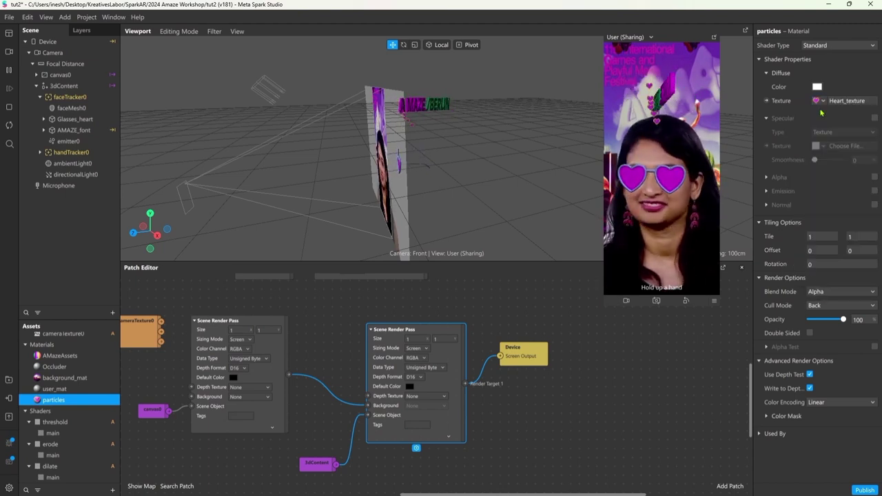
{"action": "left_click_drag", "start_coordinate": [410, 128], "coordinate": [427, 164], "text": "alt"}
{"action": "scroll", "coordinate": [428, 165], "scroll_direction": "up", "scroll_amount": 2}
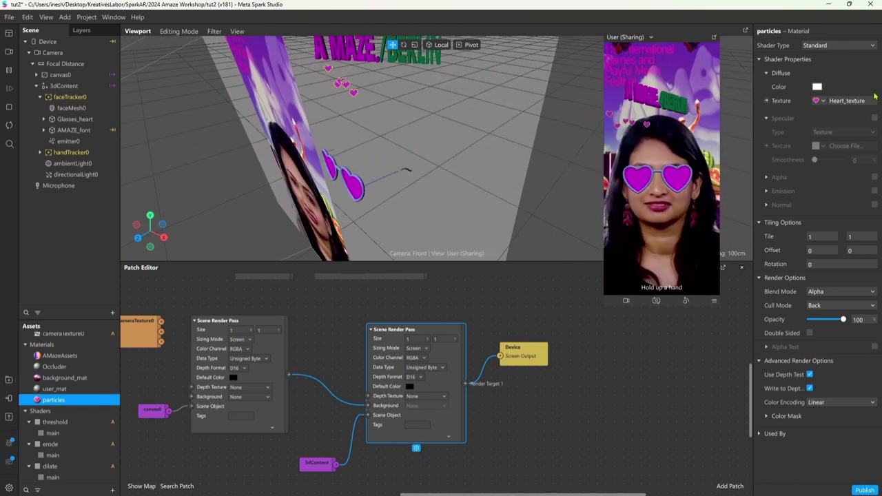
{"action": "left_click", "coordinate": [837, 45]}
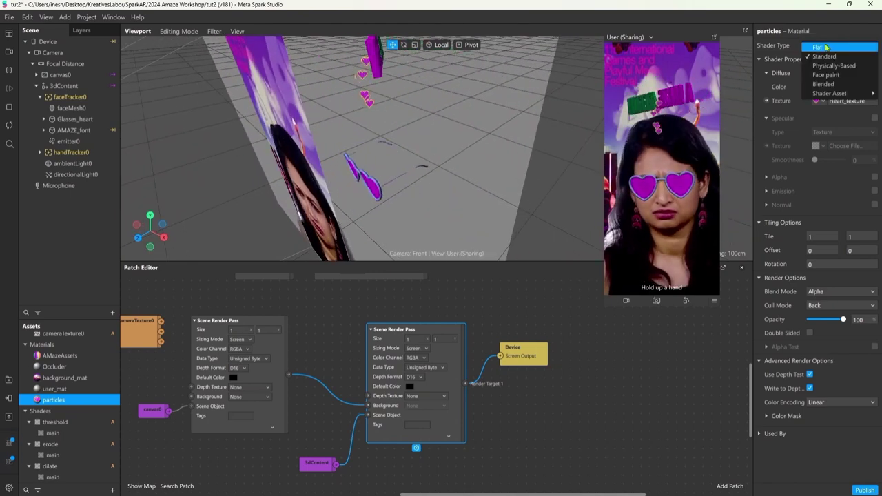
{"action": "left_click", "coordinate": [826, 46]}
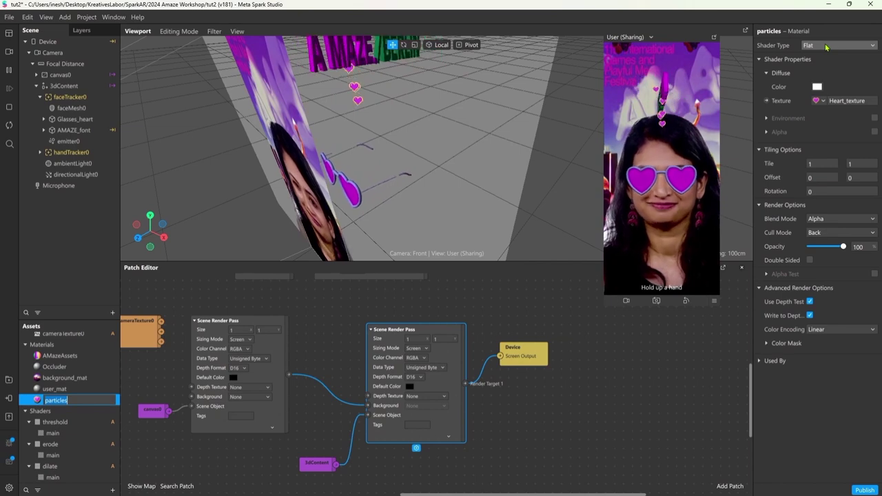
Rename emitter0 as heartParticles and set its birthrate to 5
{"action": "double_click", "coordinate": [67, 141]}
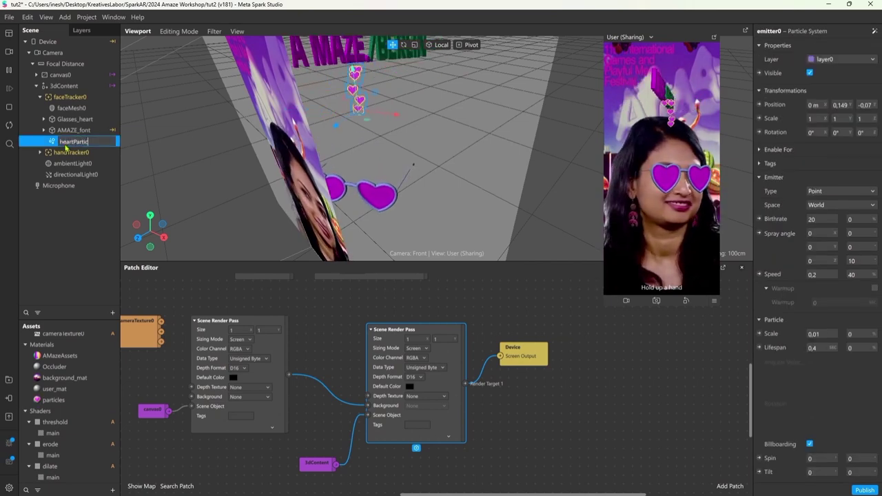
{"action": "key", "text": "Return"}
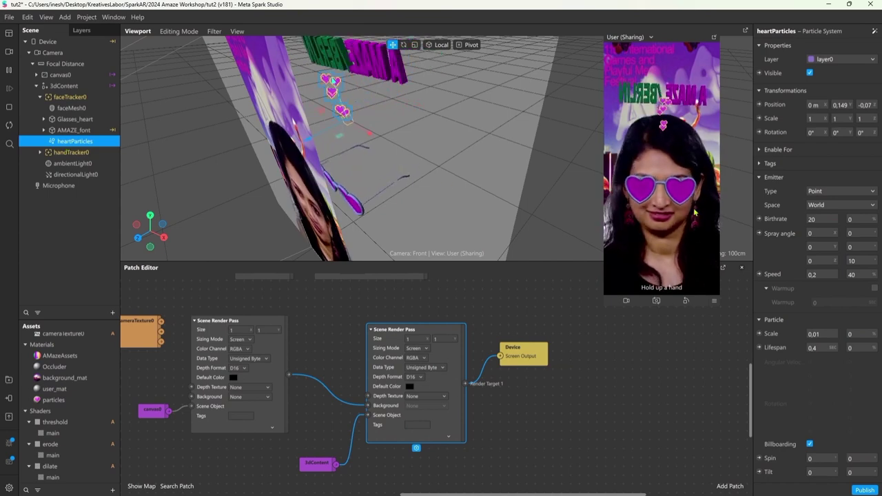
{"action": "type", "text": "5"}
{"action": "key", "text": "Return"}
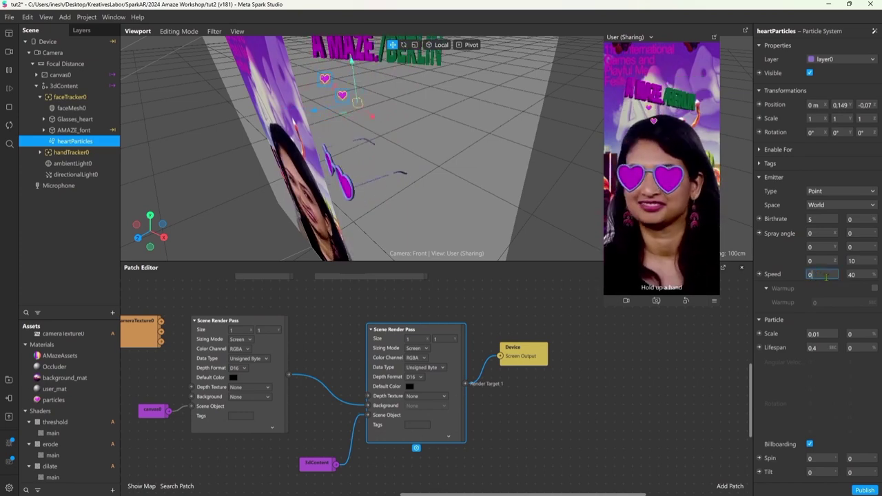
Try emitter speeds of 0,05 and 0,1 on heartParticles
{"action": "left_click", "coordinate": [826, 276]}
{"action": "type", "text": "0,05"}
{"action": "key", "text": "Return"}
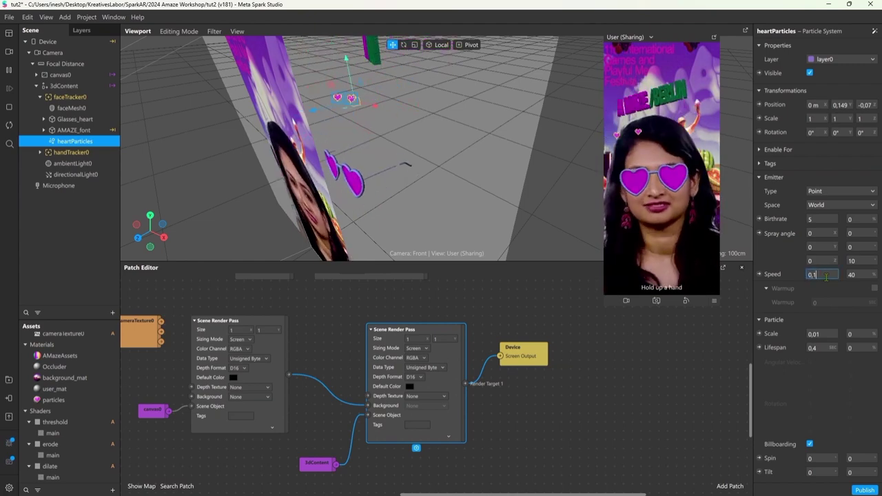
{"action": "key", "text": "Return"}
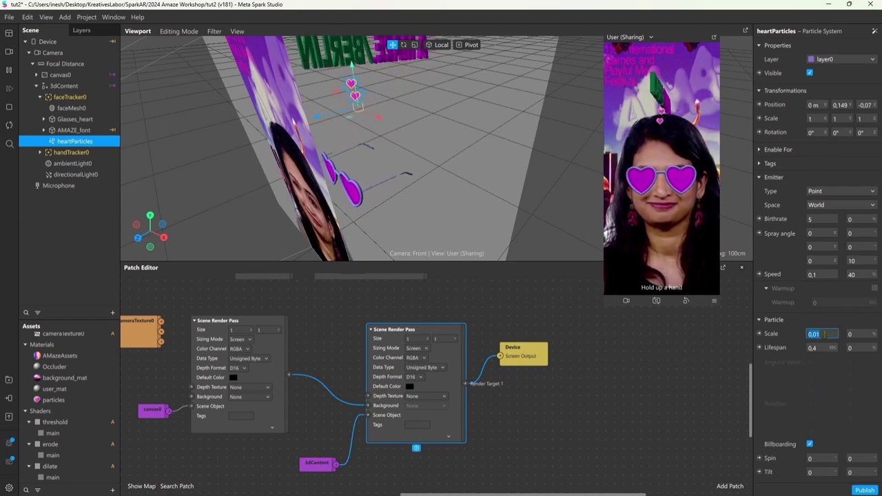
Set the heartParticles scale to 0,05, the lifespan to 2 seconds and the speed to 0,2
{"action": "type", "text": "0,1"}
{"action": "key", "text": "Return"}
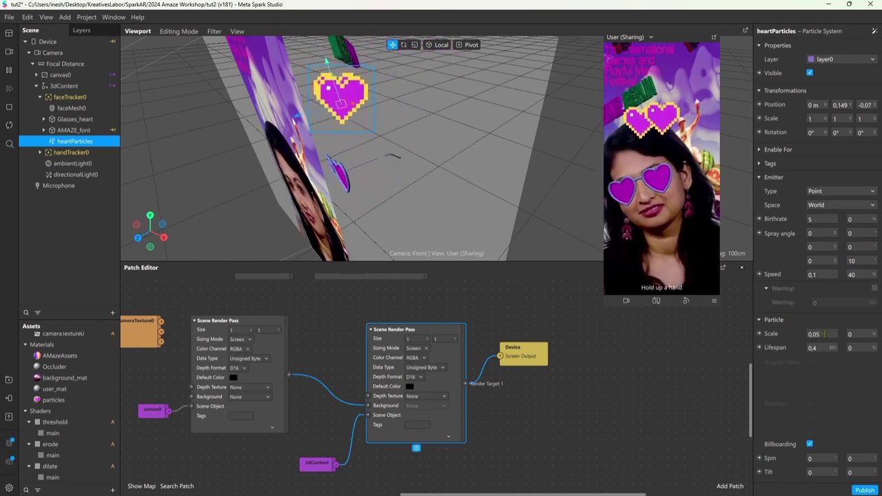
{"action": "left_click", "coordinate": [825, 347]}
{"action": "type", "text": "2"}
{"action": "key", "text": "Return"}
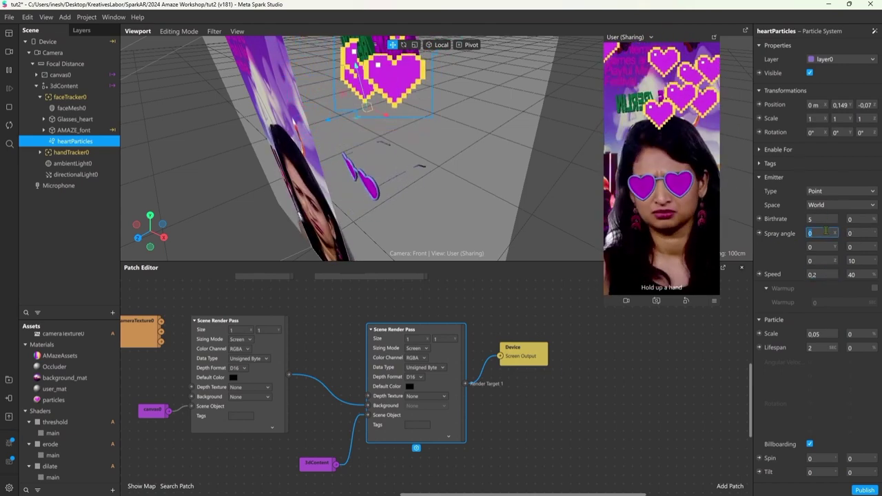
Try an X spray angle of 90 on heartParticles, and reset it to 0
{"action": "left_click", "coordinate": [819, 233]}
{"action": "type", "text": "90"}
{"action": "key", "text": "Return"}
{"action": "type", "text": "0"}
{"action": "key", "text": "Return"}
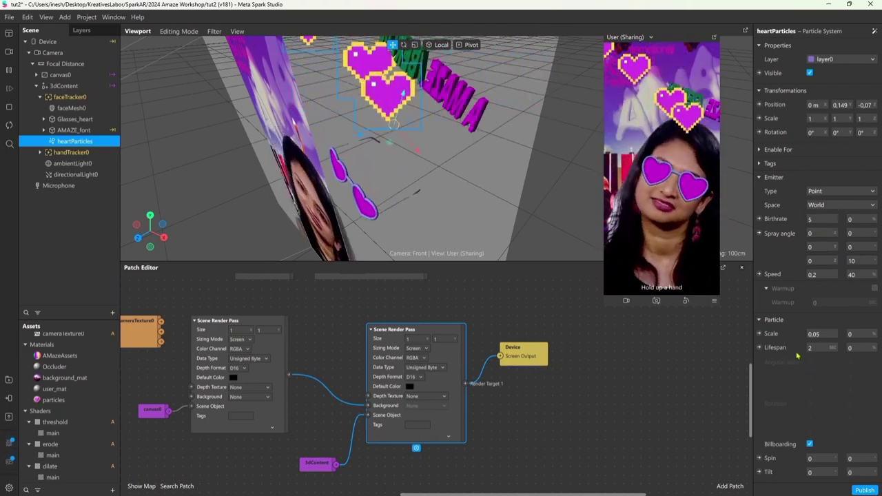
Try a particle spin of 90 with a spin variation of 90 percent
{"action": "scroll", "coordinate": [812, 376], "scroll_direction": "down", "scroll_amount": 1}
{"action": "left_click", "coordinate": [826, 399]}
{"action": "type", "text": "90"}
{"action": "key", "text": "Return"}
{"action": "left_click", "coordinate": [857, 398]}
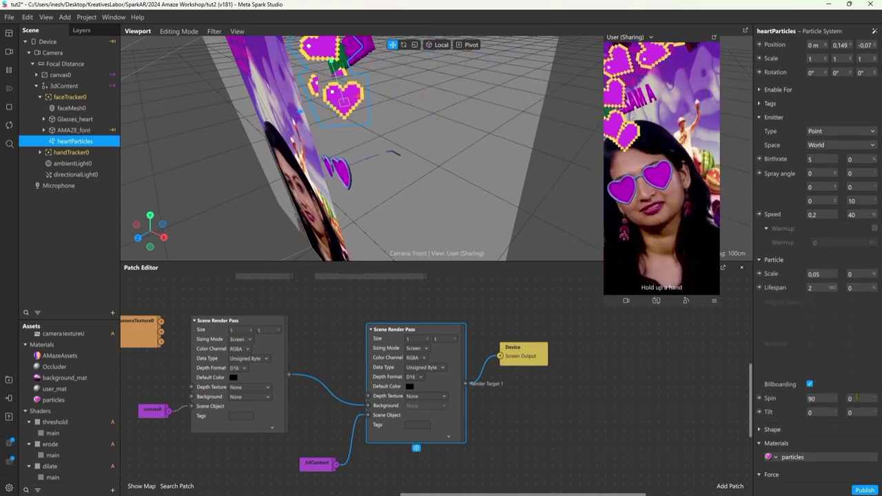
{"action": "left_click", "coordinate": [857, 398]}
{"action": "type", "text": "90"}
{"action": "key", "text": "Return"}
Try a particle spin of 10, and reset both the spin and its variation to 0
{"action": "left_click", "coordinate": [821, 398]}
{"action": "type", "text": "10"}
{"action": "key", "text": "Return"}
{"action": "left_click", "coordinate": [819, 400]}
{"action": "type", "text": "0"}
{"action": "key", "text": "Return"}
{"action": "left_click", "coordinate": [818, 400]}
{"action": "type", "text": "0"}
{"action": "key", "text": "Return"}
{"action": "left_click", "coordinate": [858, 399]}
{"action": "type", "text": "0"}
{"action": "key", "text": "Return"}
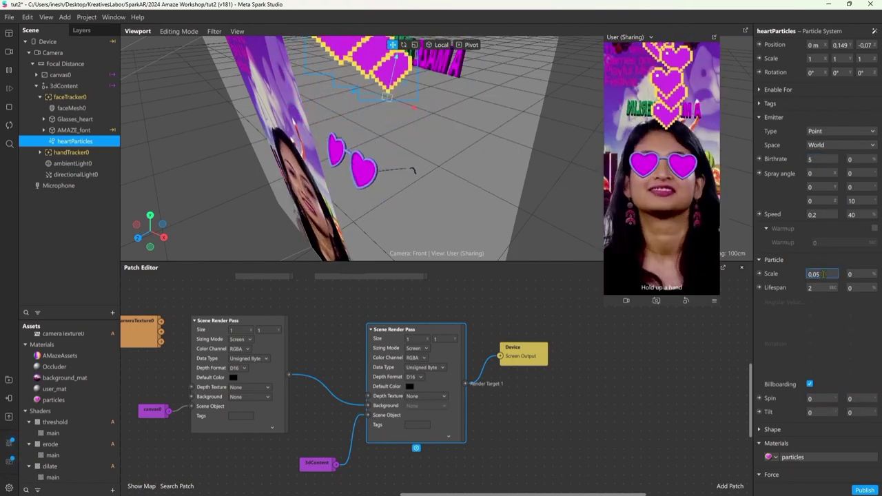
Create a Mouth Open interaction patch for faceTracker0 and move the new patch group to empty space below the render passes
{"action": "left_click", "coordinate": [96, 41]}
{"action": "left_click", "coordinate": [74, 97]}
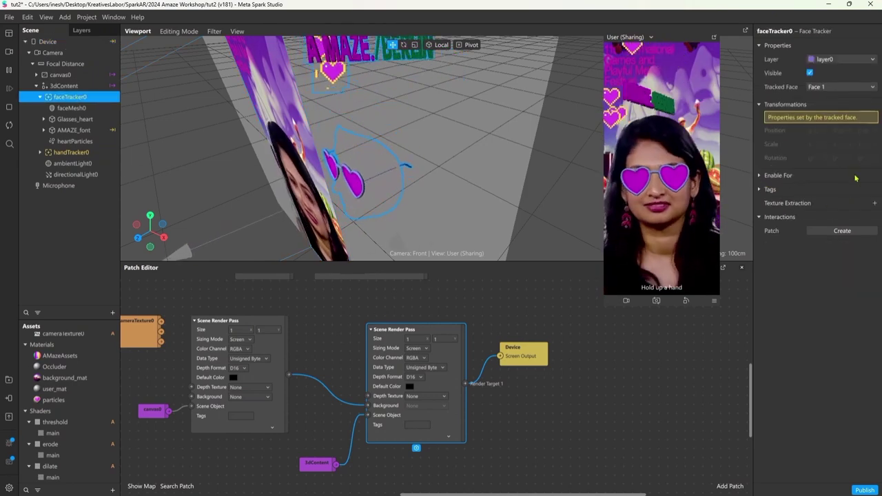
{"action": "left_click", "coordinate": [842, 231]}
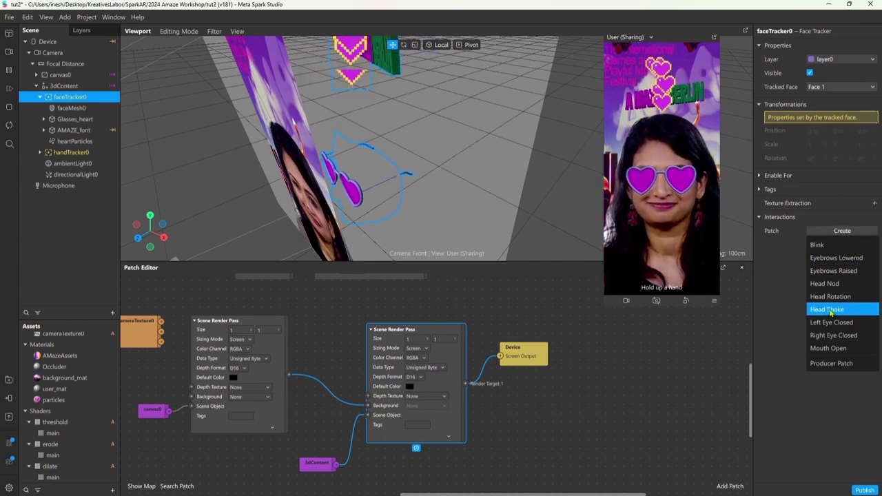
{"action": "left_click", "coordinate": [830, 348]}
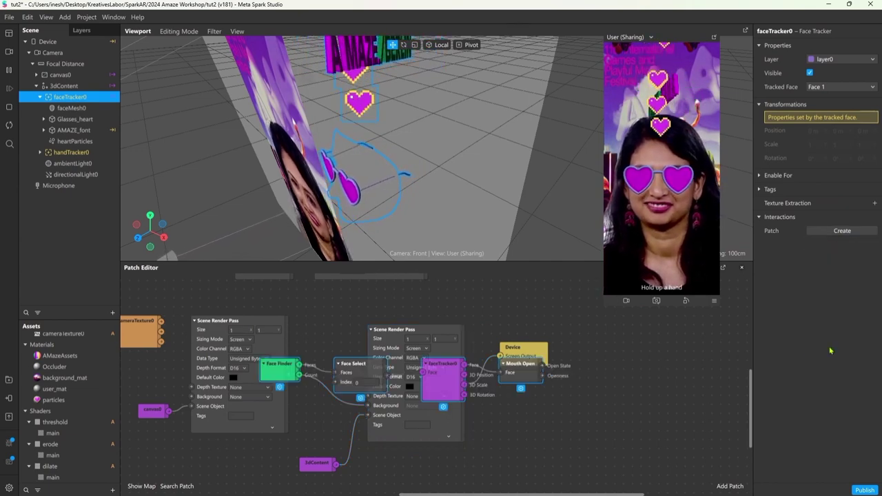
{"action": "middle_click_drag", "start_coordinate": [491, 439], "coordinate": [479, 283]}
{"action": "left_click_drag", "start_coordinate": [458, 326], "coordinate": [354, 452]}
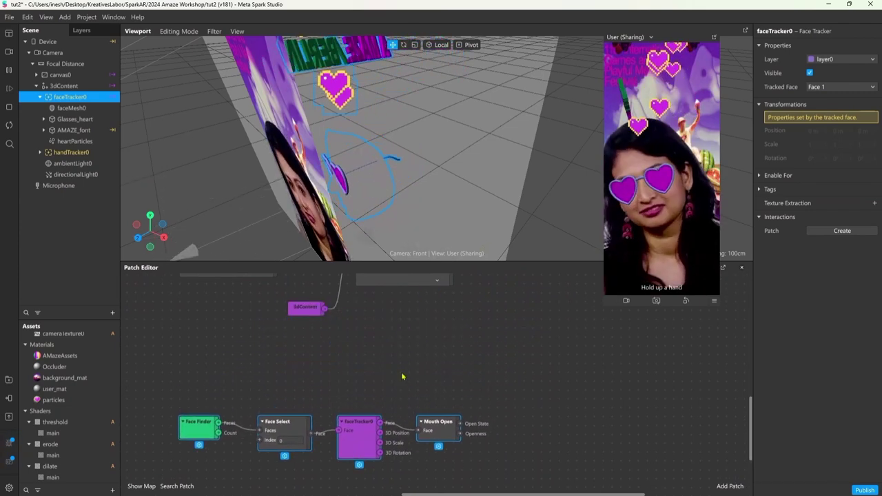
Line up the Face Finder, Face Select, faceTracker0 and Mouth Open patches in one evenly spaced row
{"action": "middle_click_drag", "start_coordinate": [404, 369], "coordinate": [409, 315]}
{"action": "left_click", "coordinate": [413, 314]}
{"action": "left_click_drag", "start_coordinate": [201, 378], "coordinate": [192, 378]}
{"action": "left_click_drag", "start_coordinate": [281, 377], "coordinate": [280, 367]}
{"action": "left_click", "coordinate": [293, 378]}
{"action": "key", "text": "Return"}
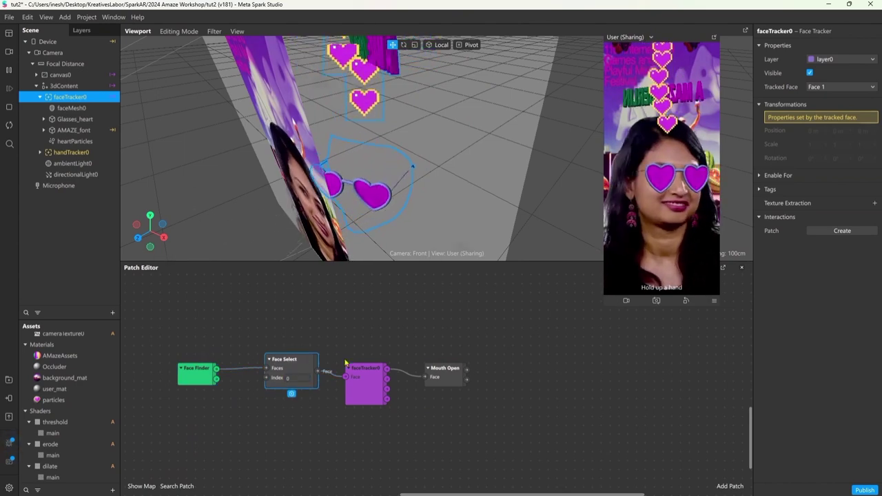
{"action": "left_click", "coordinate": [365, 377]}
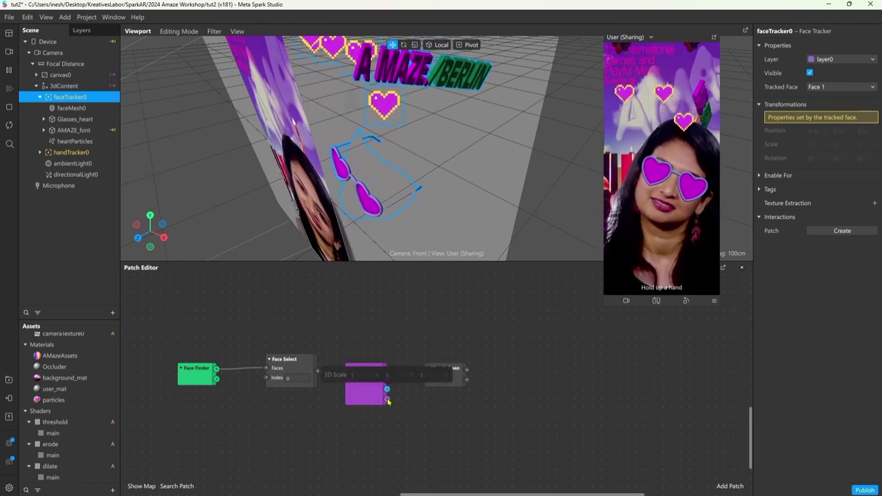
{"action": "mouse_move", "coordinate": [386, 397]}
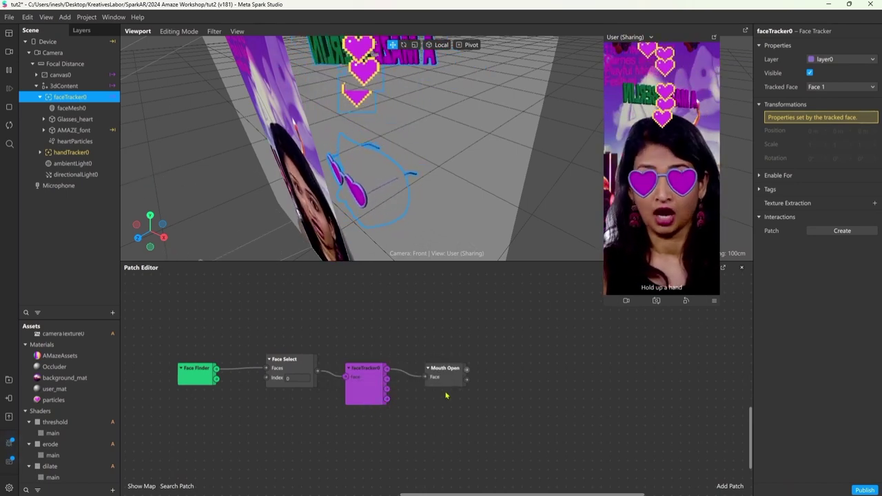
{"action": "left_click_drag", "start_coordinate": [450, 377], "coordinate": [451, 368]}
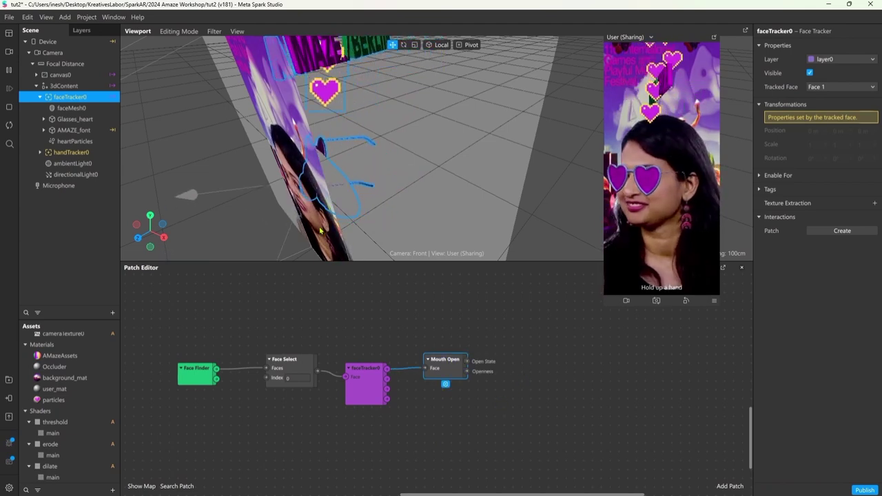
Create a Birthrate patch for heartParticles and place it to the right of the Mouth Open patch, leaving a gap
{"action": "left_click", "coordinate": [76, 141]}
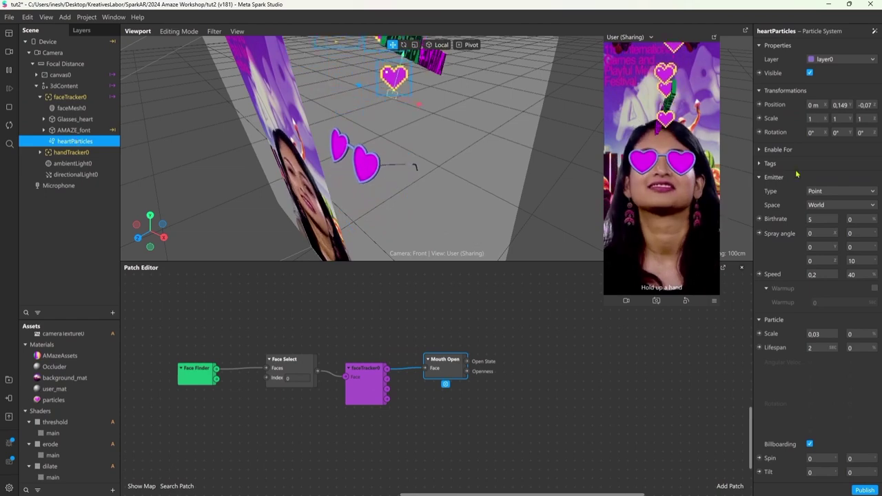
{"action": "left_click", "coordinate": [759, 219]}
{"action": "left_click_drag", "start_coordinate": [521, 400], "coordinate": [660, 369]}
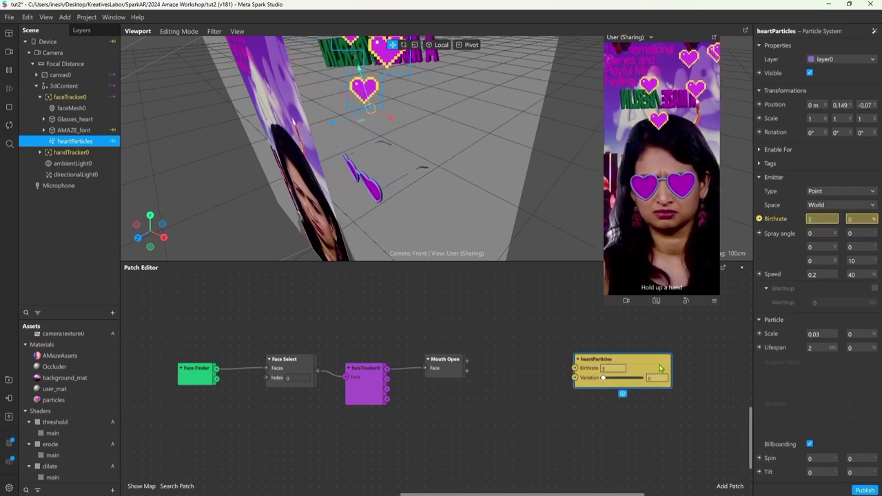
{"action": "left_click", "coordinate": [433, 368]}
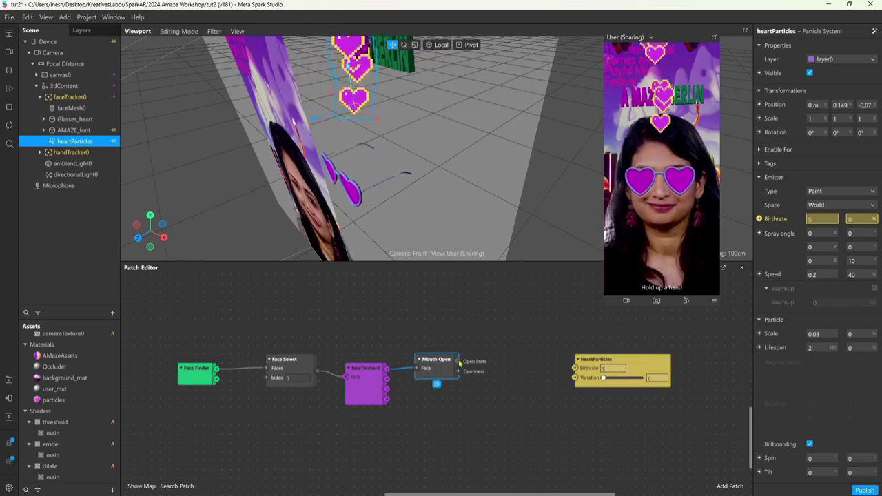
Add an Animation patch triggered through a Pulse by the Mouth Open patch's Open State output
{"action": "left_click_drag", "start_coordinate": [460, 362], "coordinate": [505, 401]}
{"action": "type", "text": "anim"}
{"action": "key", "text": "Return"}
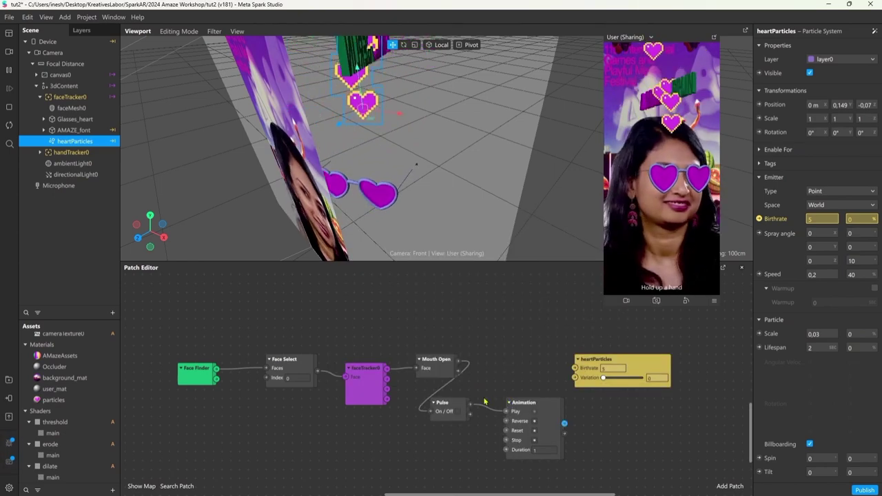
Spread out the Pulse, Animation and heartParticles patches to make room between the animation and the birthrate patch
{"action": "left_click_drag", "start_coordinate": [450, 410], "coordinate": [462, 429]}
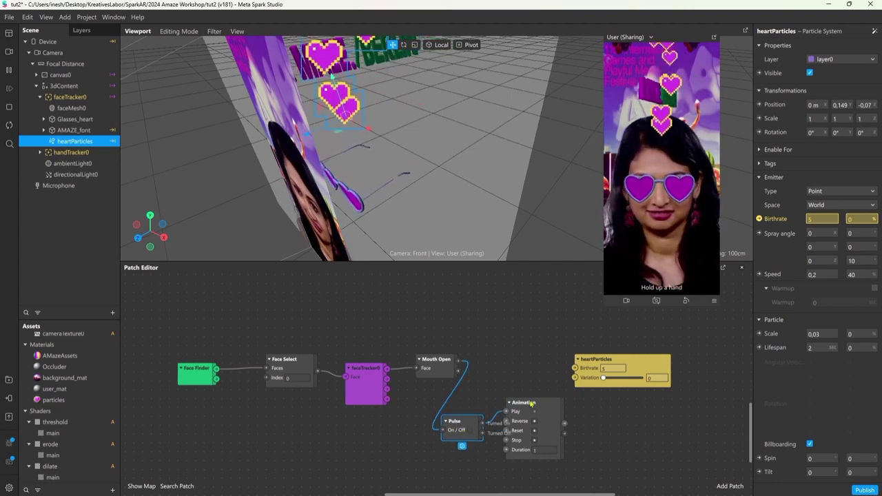
{"action": "left_click_drag", "start_coordinate": [530, 411], "coordinate": [546, 411]}
{"action": "left_click_drag", "start_coordinate": [597, 359], "coordinate": [666, 351]}
{"action": "middle_click_drag", "start_coordinate": [539, 391], "coordinate": [345, 363]}
{"action": "middle_click_drag", "start_coordinate": [472, 324], "coordinate": [525, 319]}
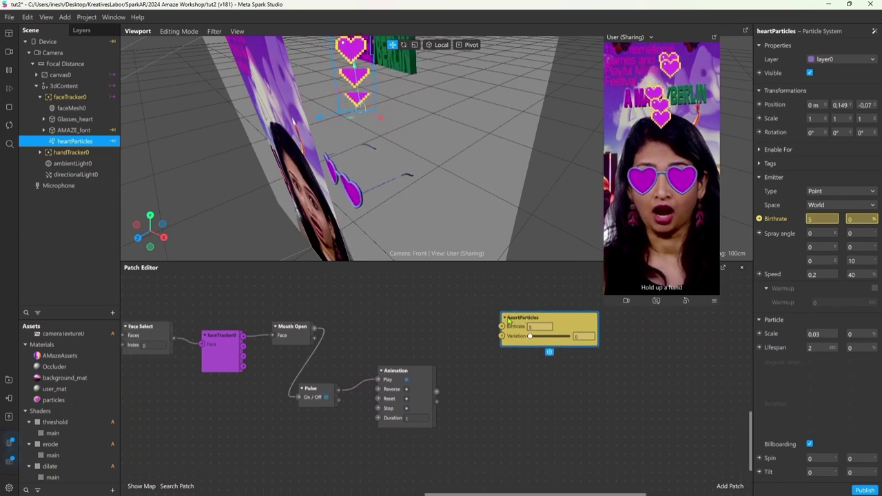
{"action": "left_click_drag", "start_coordinate": [508, 318], "coordinate": [560, 317]}
{"action": "middle_click_drag", "start_coordinate": [460, 344], "coordinate": [390, 349]}
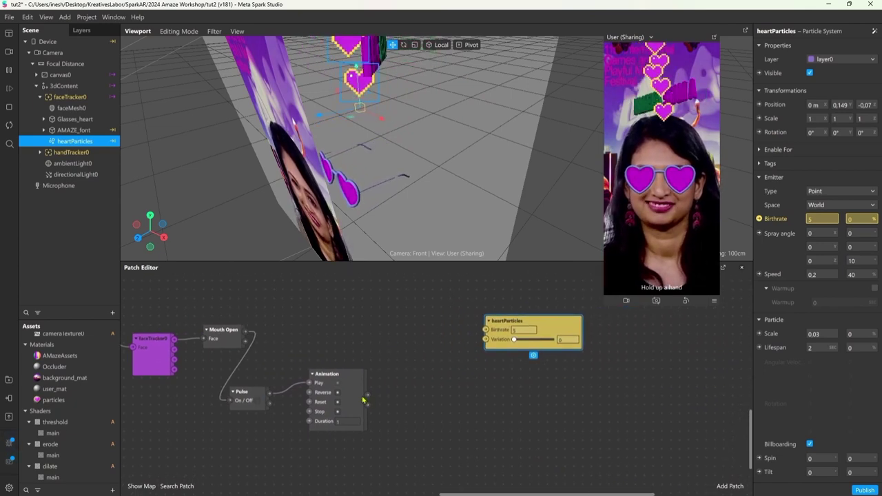
Add a Transition patch with its Progress input driven by the Animation patch's first output
{"action": "left_click_drag", "start_coordinate": [365, 396], "coordinate": [398, 397]}
{"action": "type", "text": "transit"}
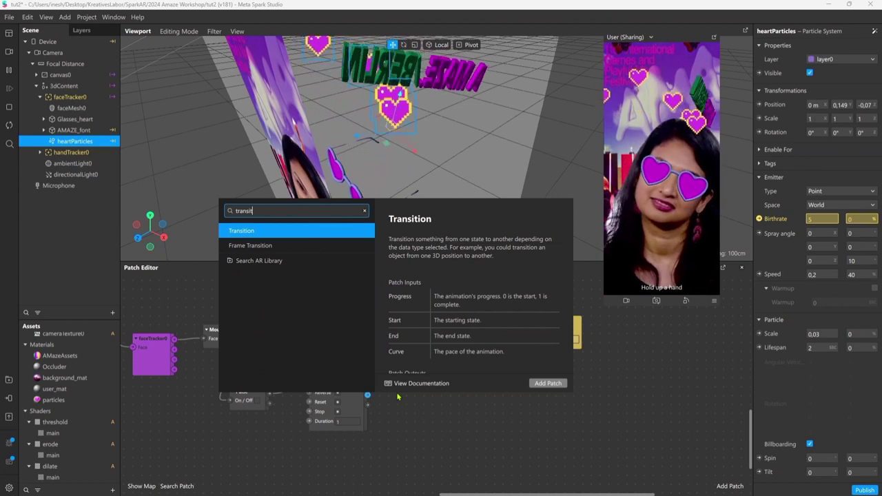
{"action": "key", "text": "Return"}
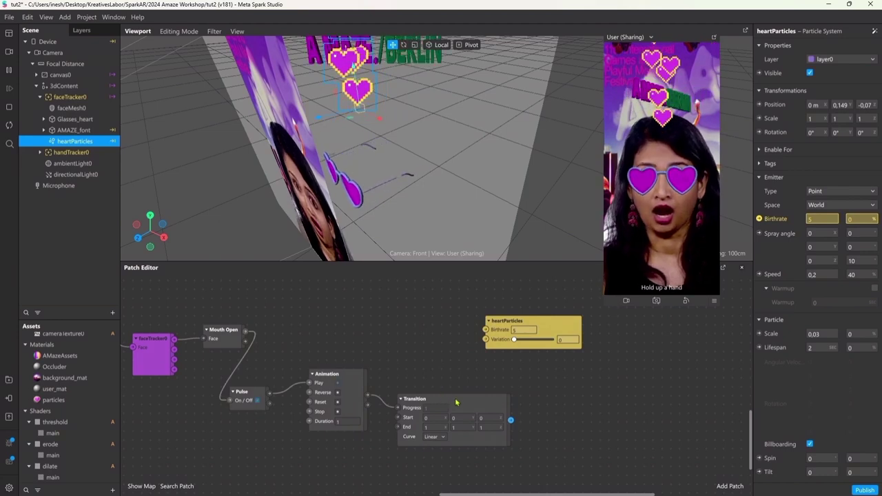
Switch the Transition patch to the Number type and set its End value to 5
{"action": "left_click", "coordinate": [468, 445]}
{"action": "left_click", "coordinate": [459, 454]}
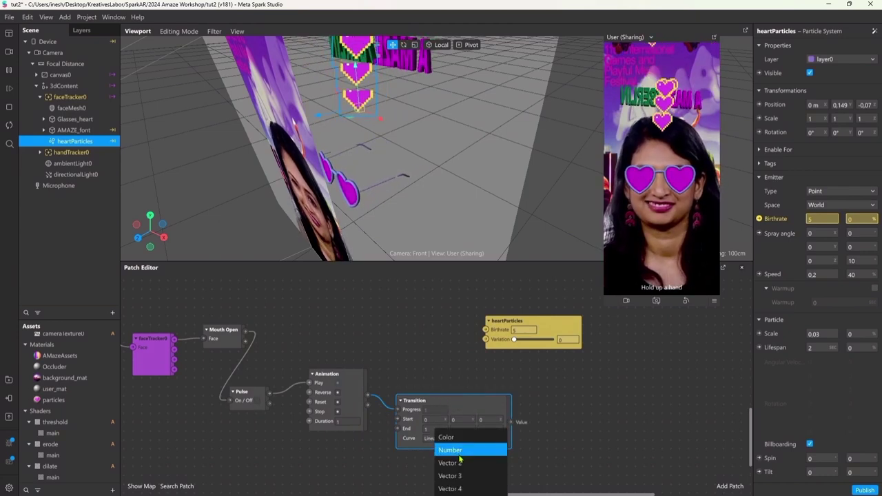
{"action": "left_click", "coordinate": [461, 451]}
{"action": "left_click", "coordinate": [440, 429]}
{"action": "type", "text": "5"}
{"action": "key", "text": "Return"}
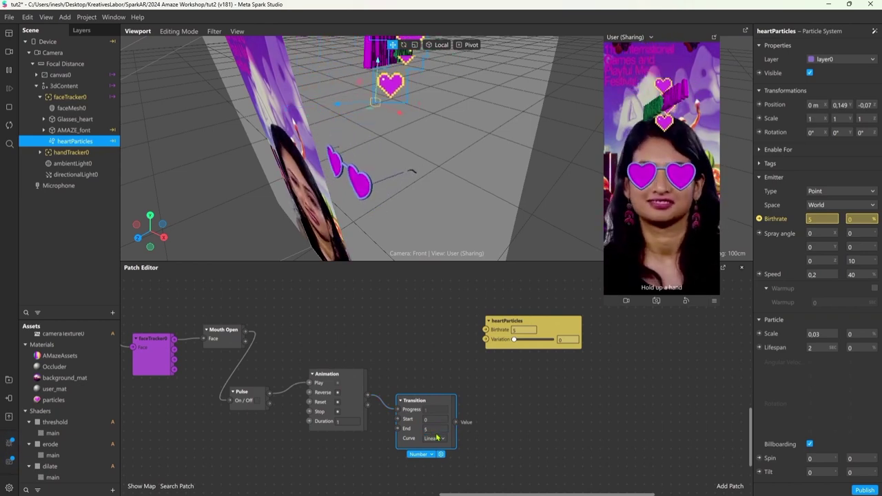
Connect the Transition patch's Value to the heartParticles Birthrate, and the Pulse patch's second output to the Animation patch's Reverse input
{"action": "left_click_drag", "start_coordinate": [455, 421], "coordinate": [485, 329]}
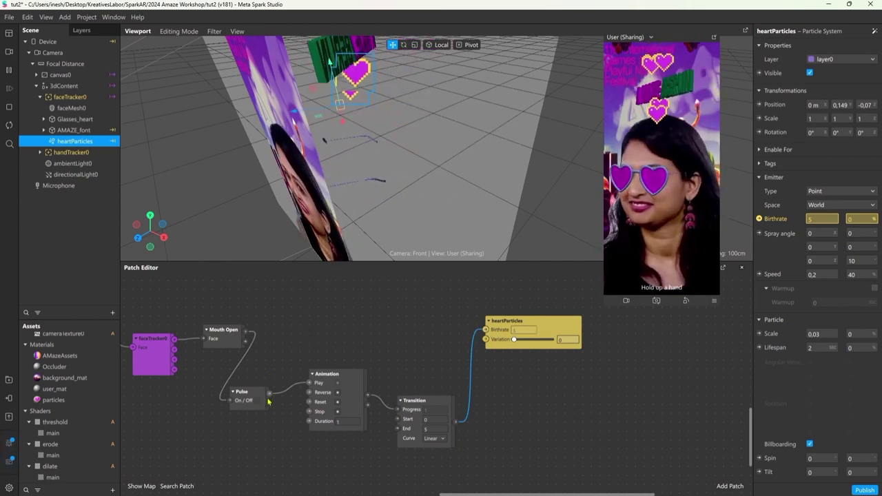
{"action": "left_click_drag", "start_coordinate": [281, 402], "coordinate": [308, 394]}
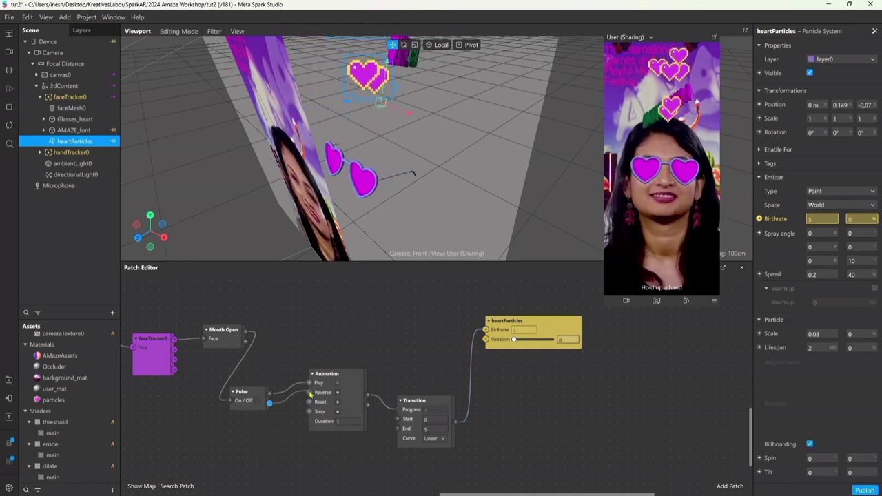
{"action": "left_click_drag", "start_coordinate": [310, 394], "coordinate": [308, 392]}
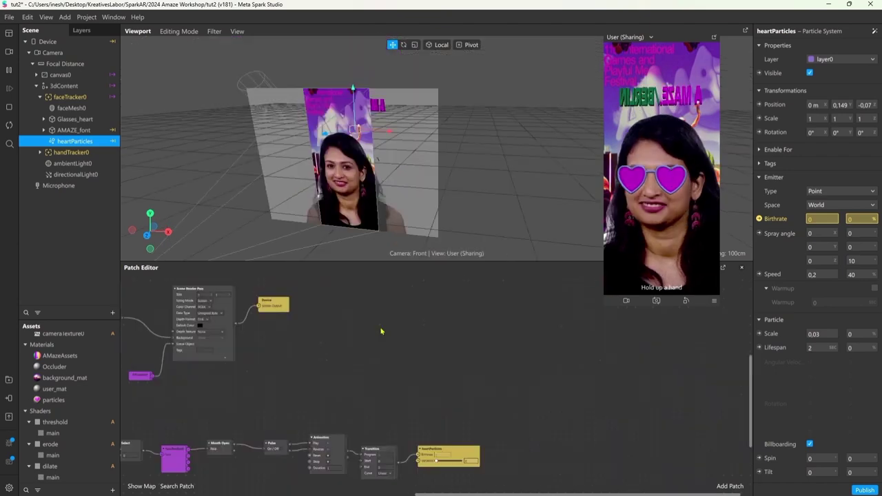
Add a Screen Tap patch in the empty area beside the Device Screen Output patch
{"action": "scroll", "coordinate": [371, 360], "scroll_direction": "up", "scroll_amount": 3}
{"action": "scroll", "coordinate": [370, 360], "scroll_direction": "down", "scroll_amount": 2}
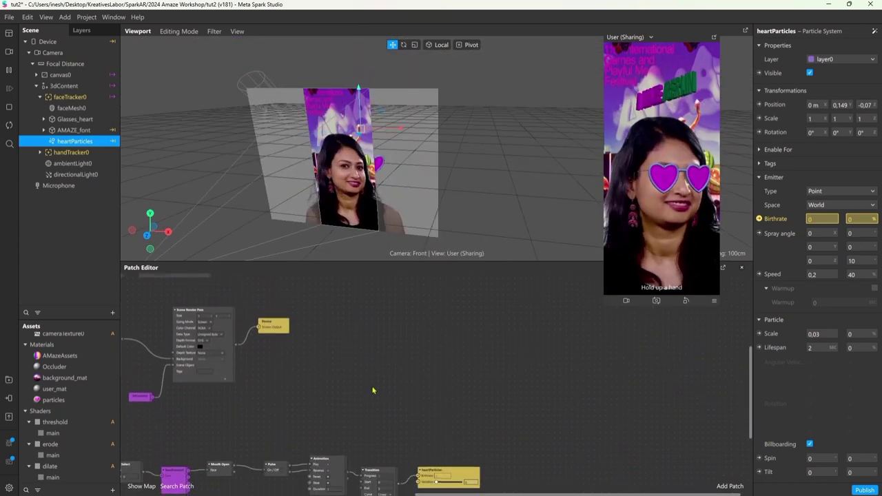
{"action": "right_click", "coordinate": [335, 338]}
{"action": "type", "text": "tap"}
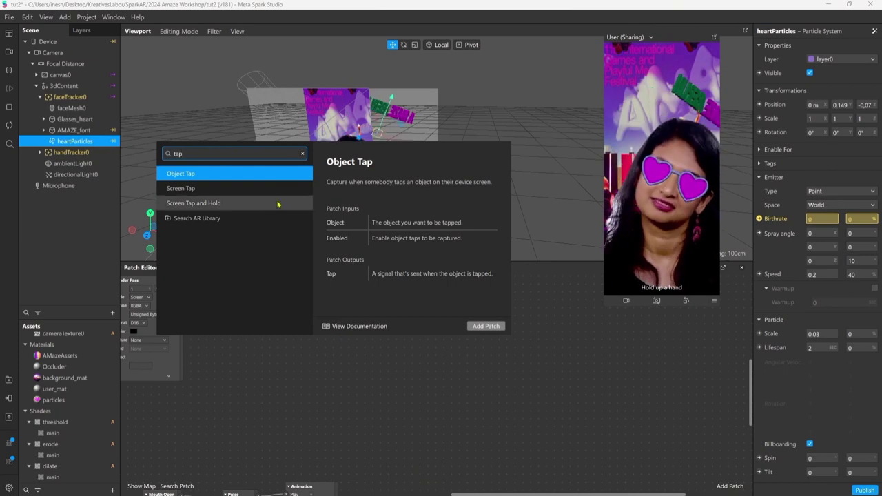
{"action": "left_click", "coordinate": [482, 326]}
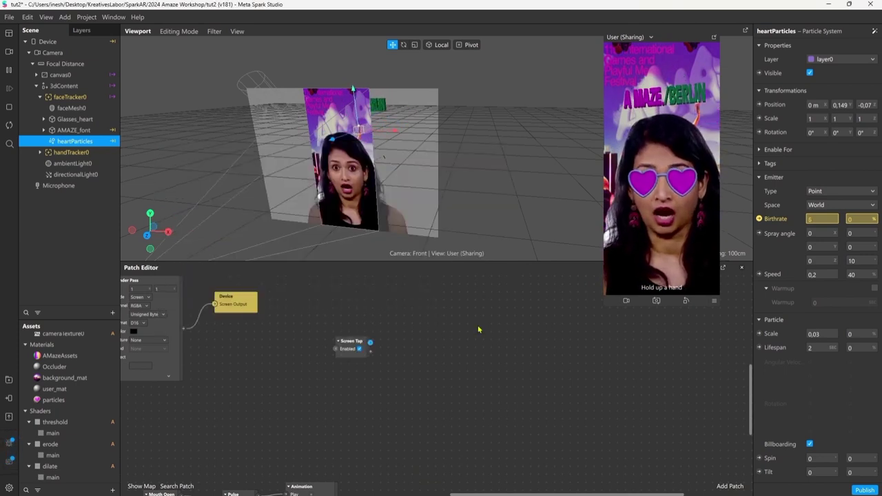
{"action": "scroll", "coordinate": [385, 353], "scroll_direction": "up", "scroll_amount": 3}
{"action": "left_click_drag", "start_coordinate": [340, 345], "coordinate": [302, 361]}
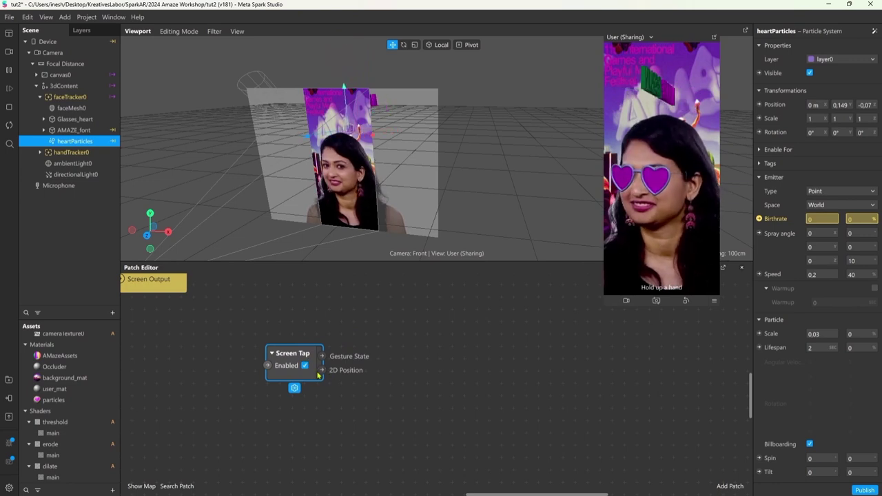
Add a Value patch fed by the Screen Tap's 2D Position output and set its type to Vector 2
{"action": "left_click", "coordinate": [322, 371]}
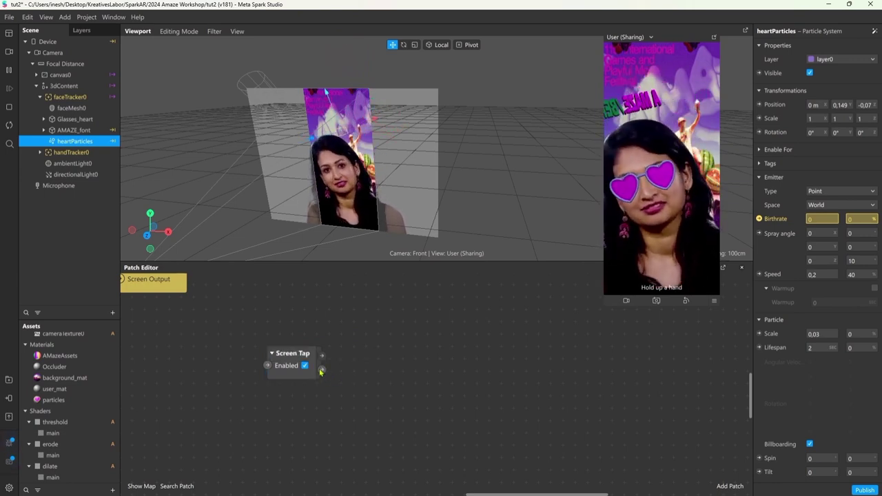
{"action": "left_click_drag", "start_coordinate": [321, 371], "coordinate": [358, 366]}
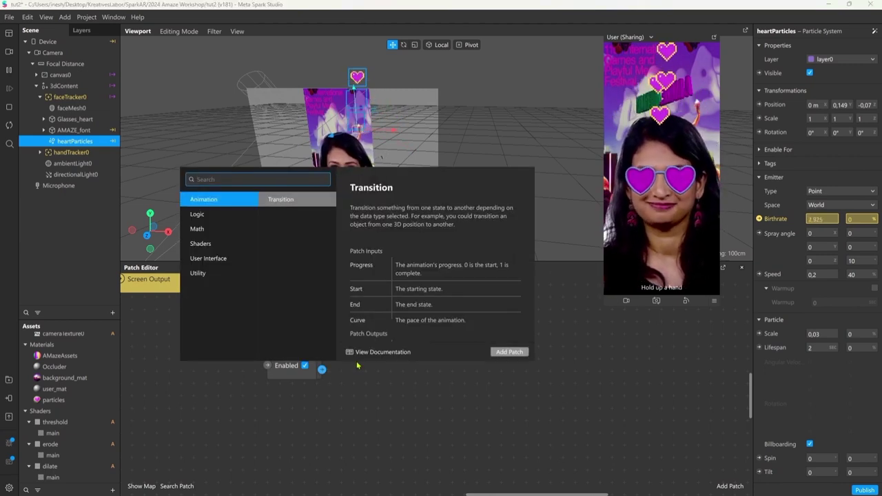
{"action": "type", "text": "val"}
{"action": "key", "text": "Return"}
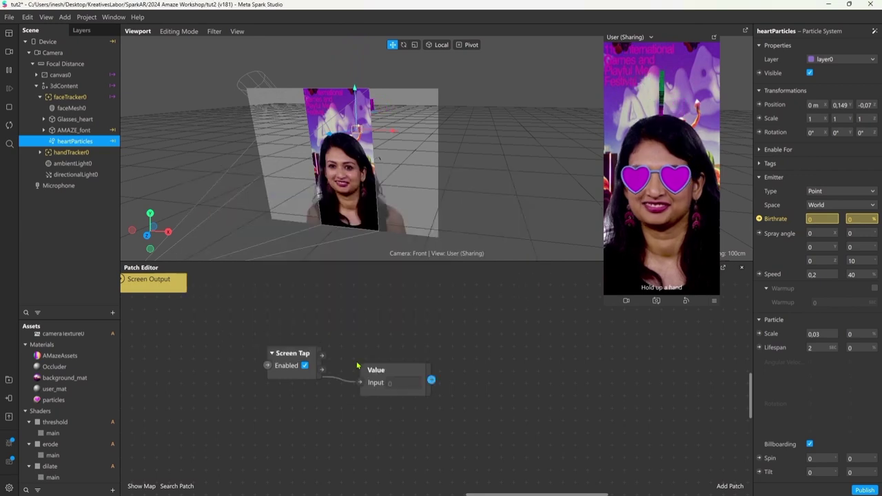
{"action": "left_click", "coordinate": [400, 379]}
{"action": "left_click", "coordinate": [404, 405]}
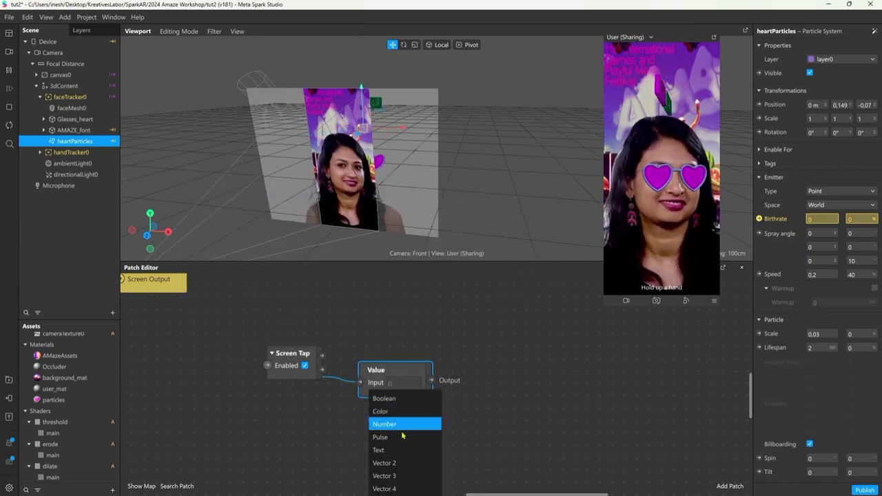
{"action": "left_click", "coordinate": [398, 464]}
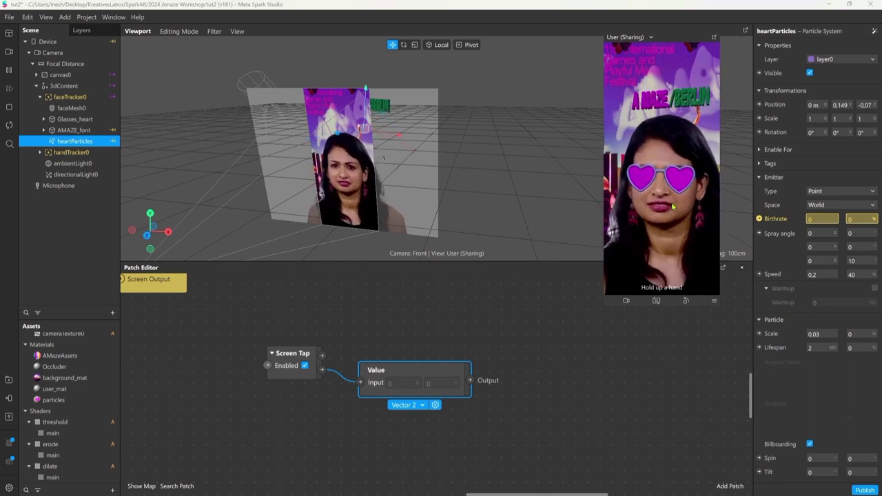
Turn on Simulate Touch for the preview and tap several spots on it to test the Screen Tap values
{"action": "left_click", "coordinate": [714, 300]}
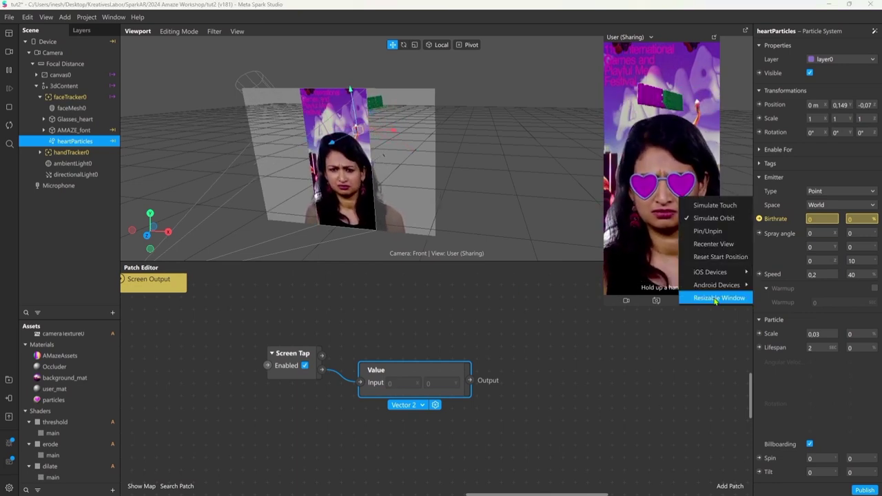
{"action": "left_click", "coordinate": [713, 209]}
{"action": "left_click", "coordinate": [688, 205]}
{"action": "left_click", "coordinate": [664, 253]}
{"action": "left_click", "coordinate": [668, 135]}
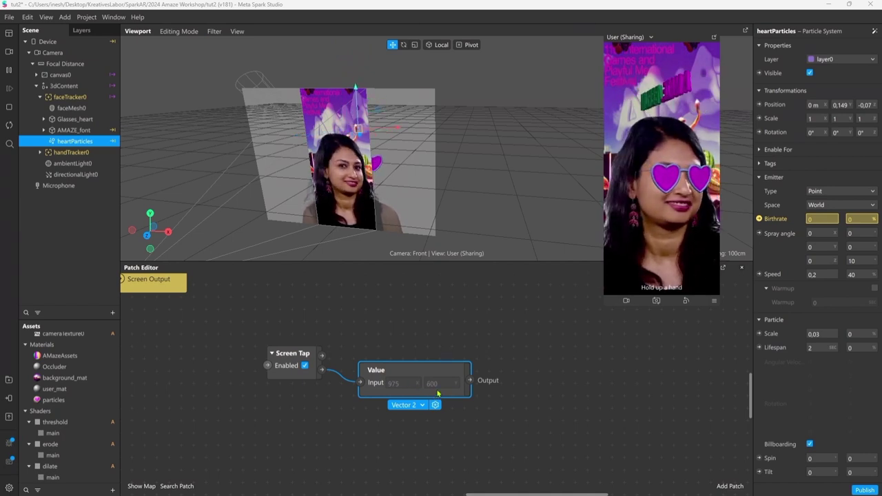
Add a Screen to World Position patch fed by the Value patch's output and line it up beside that patch
{"action": "left_click_drag", "start_coordinate": [473, 384], "coordinate": [523, 361]}
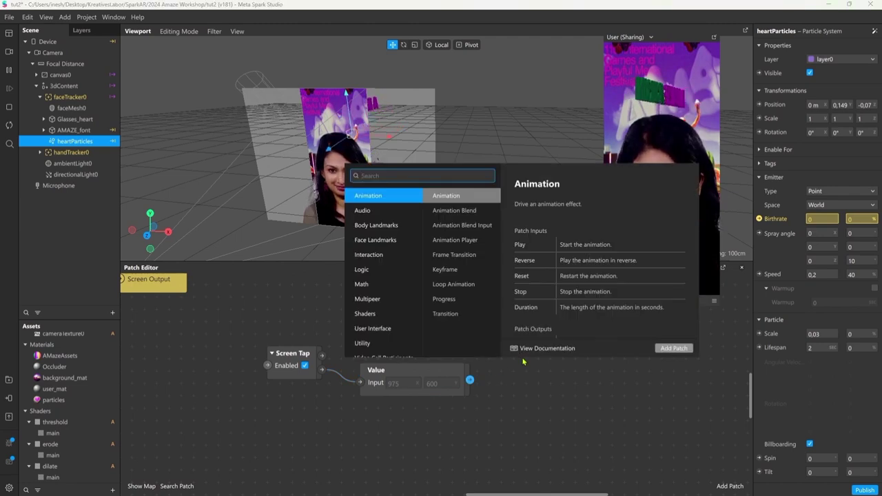
{"action": "type", "text": "screen"}
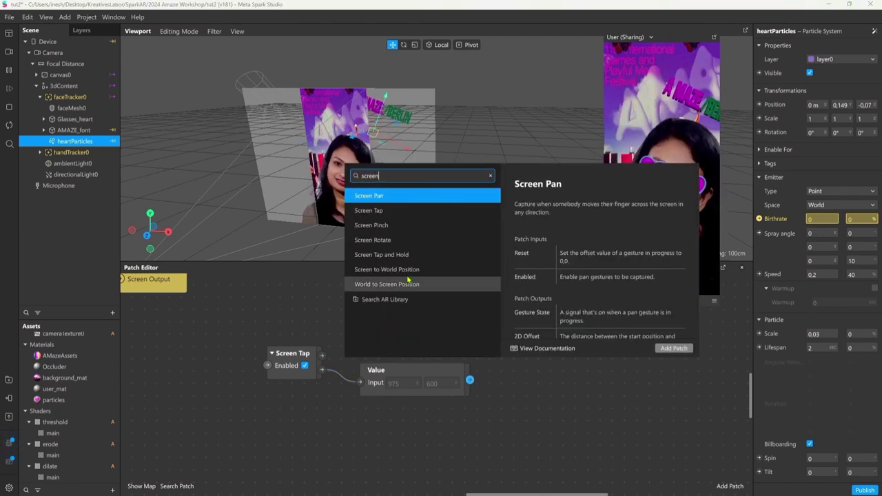
{"action": "double_click", "coordinate": [400, 271]}
{"action": "middle_click_drag", "start_coordinate": [500, 333], "coordinate": [317, 337]}
{"action": "left_click_drag", "start_coordinate": [405, 375], "coordinate": [367, 385]}
{"action": "middle_click_drag", "start_coordinate": [425, 338], "coordinate": [339, 320]}
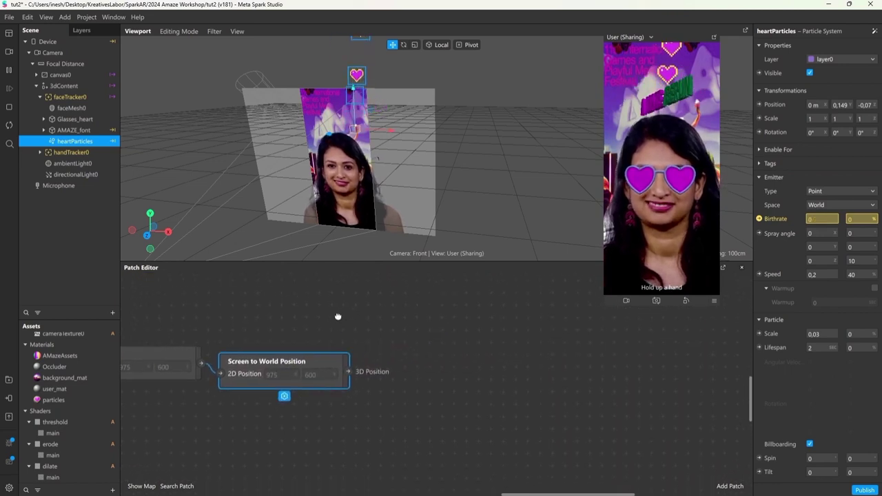
{"action": "left_click", "coordinate": [345, 372]}
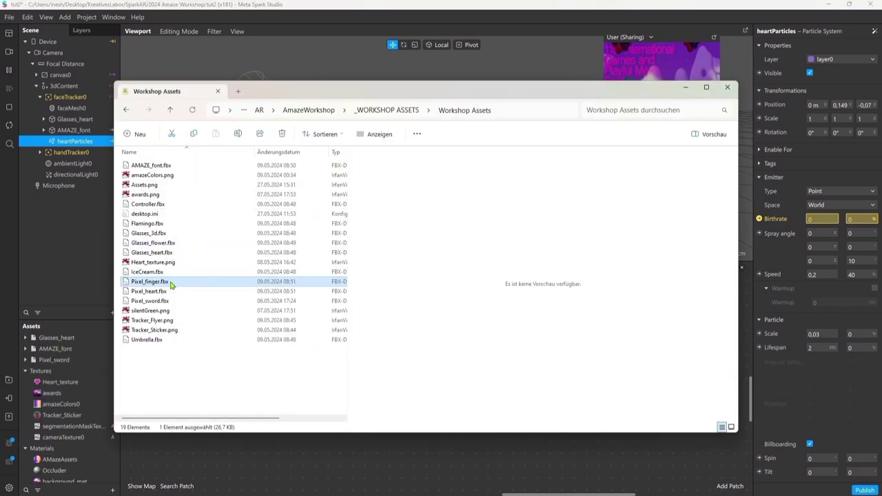
Import Pixel_finger.fbx from the Workshop Assets folder and place it in the scene under 3dContent
{"action": "left_click_drag", "start_coordinate": [171, 285], "coordinate": [71, 88]}
{"action": "left_click", "coordinate": [207, 472]}
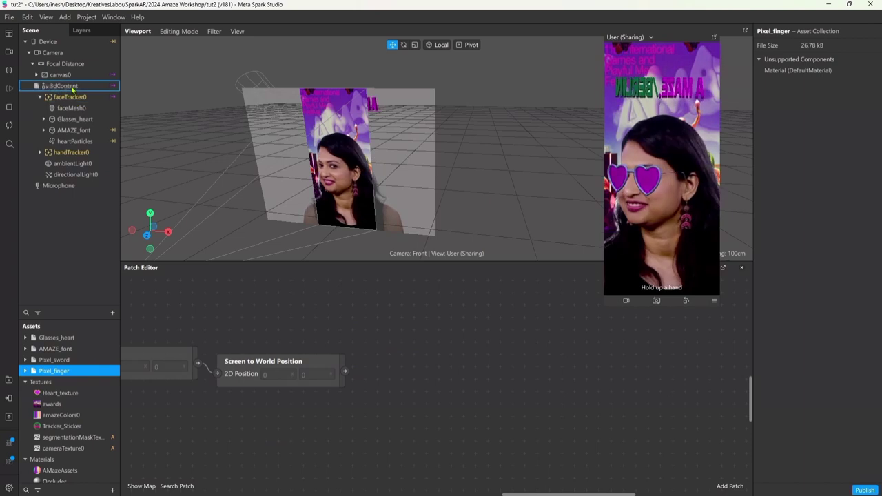
{"action": "left_click_drag", "start_coordinate": [72, 88], "coordinate": [70, 90]}
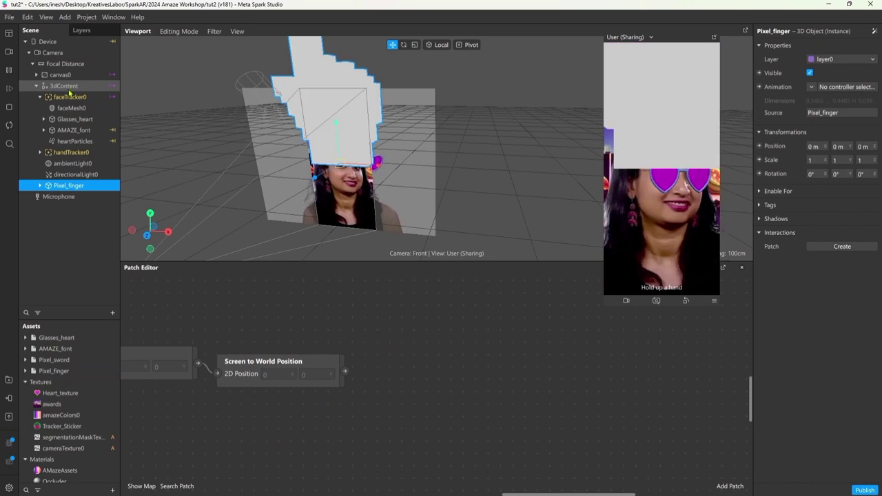
Assign the AMazeAssets material to the mesh inside the Pixel_finger object
{"action": "left_click", "coordinate": [40, 186]}
{"action": "left_click", "coordinate": [67, 197]}
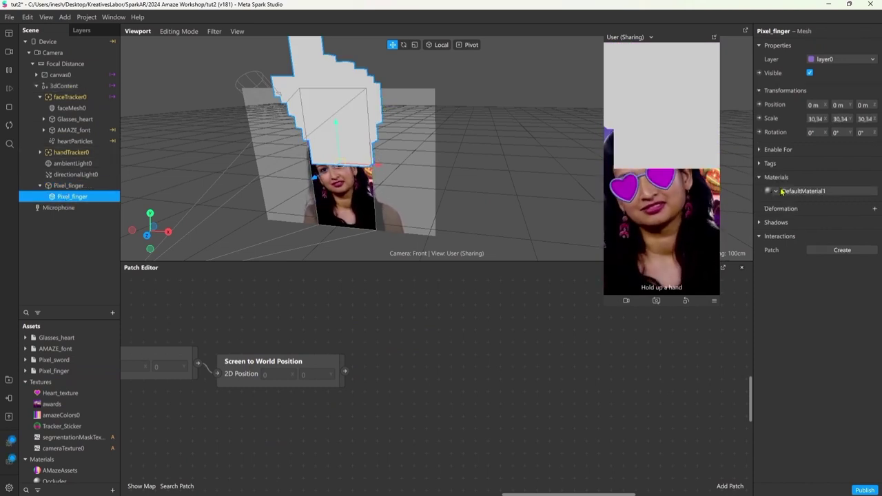
{"action": "left_click", "coordinate": [775, 191]}
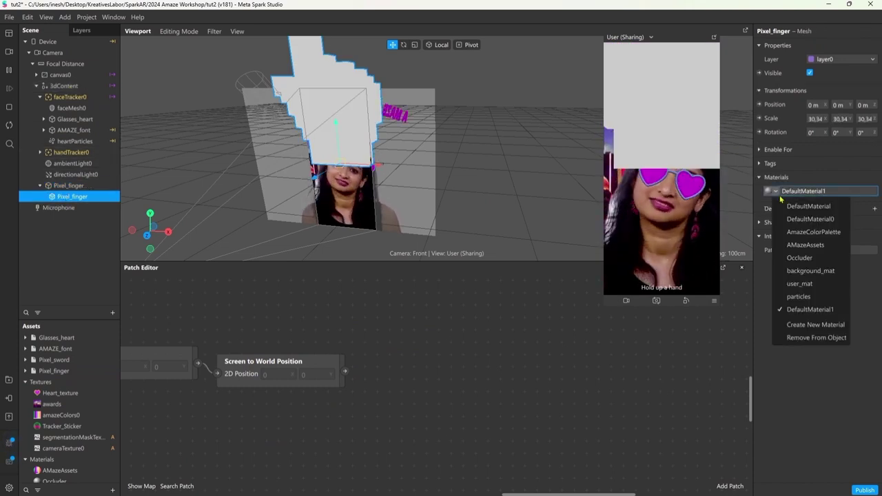
{"action": "left_click", "coordinate": [811, 249]}
Set the Pixel_finger mesh's scale to 1 on all three axes
{"action": "left_click", "coordinate": [817, 120]}
{"action": "type", "text": "1"}
{"action": "key", "text": "Tab"}
{"action": "type", "text": "1"}
{"action": "key", "text": "Tab"}
{"action": "type", "text": "1"}
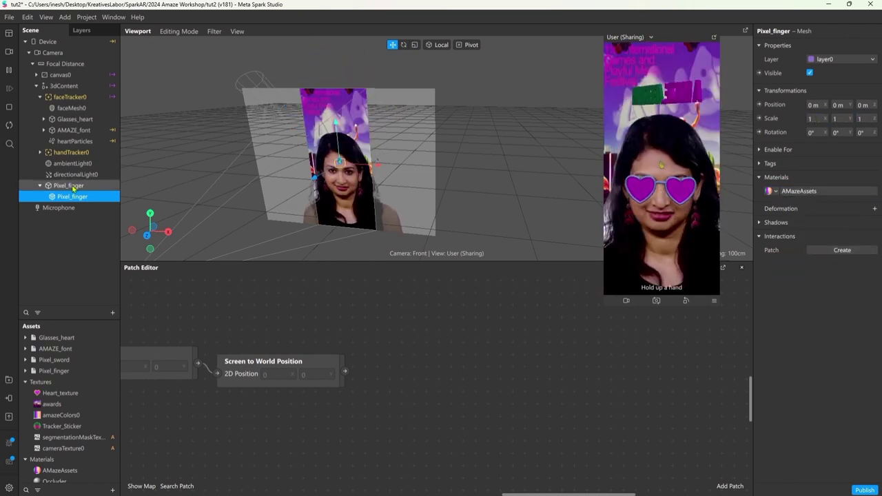
Scale the parent Pixel_finger object to 4 on all axes and drive its 3D Position from the Screen to World Position patch
{"action": "left_click", "coordinate": [69, 185]}
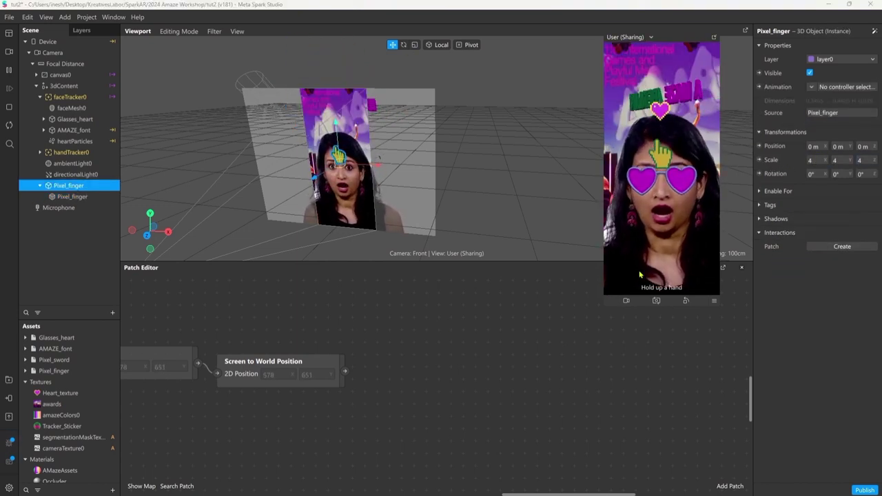
{"action": "left_click", "coordinate": [759, 146]}
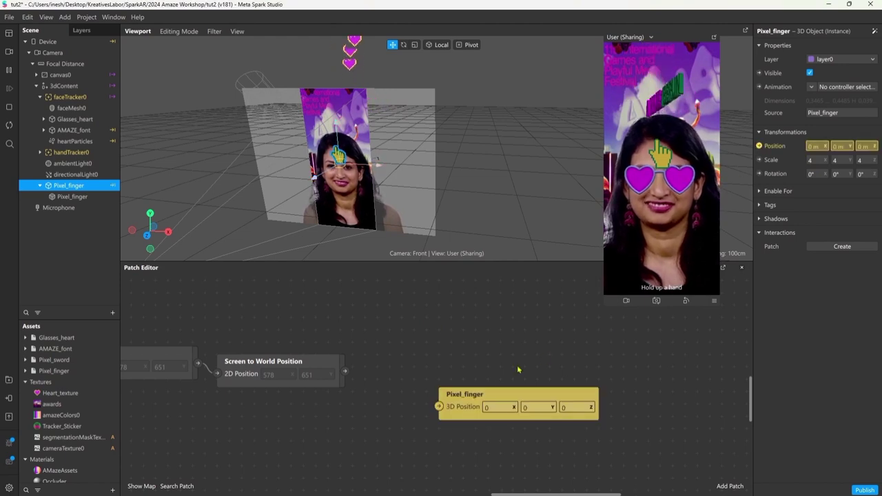
{"action": "left_click_drag", "start_coordinate": [477, 389], "coordinate": [483, 354]}
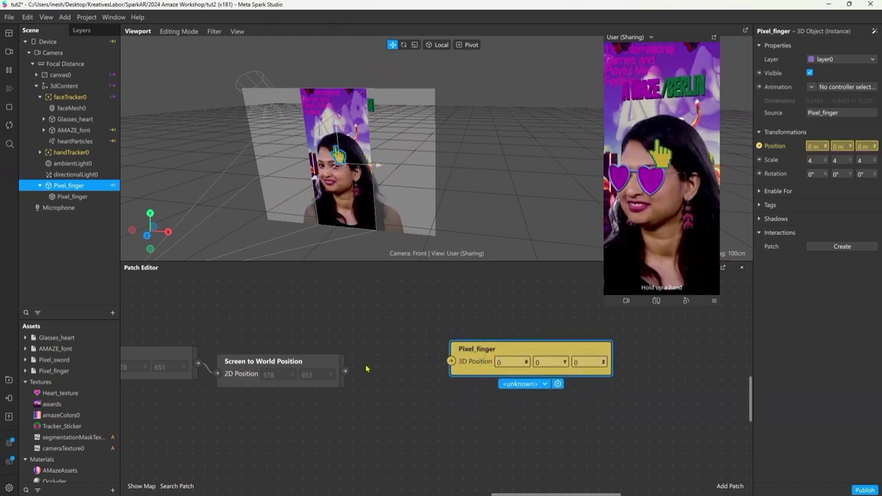
{"action": "left_click_drag", "start_coordinate": [344, 371], "coordinate": [451, 362]}
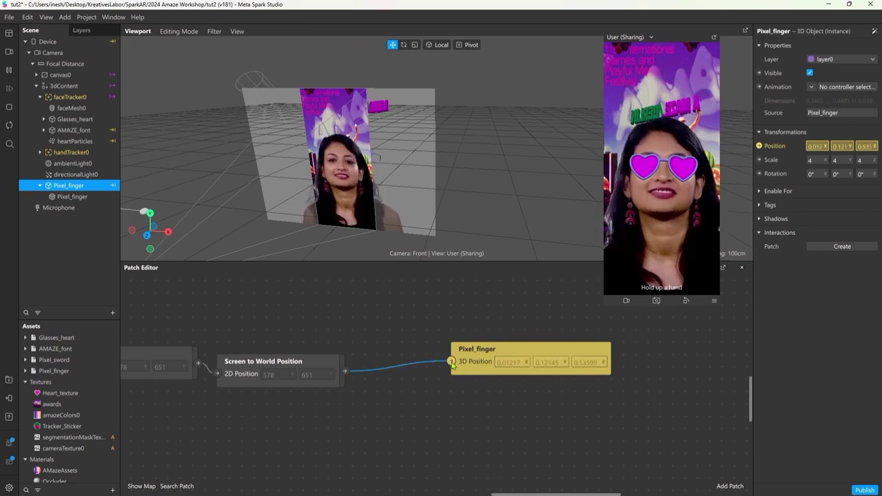
Test touches on the preview and inspect where Pixel_finger sits in depth between the camera and the face
{"action": "left_click_drag", "start_coordinate": [666, 117], "coordinate": [663, 218]}
{"action": "scroll", "coordinate": [355, 201], "scroll_direction": "down", "scroll_amount": 3}
{"action": "left_click_drag", "start_coordinate": [355, 201], "coordinate": [421, 170], "text": "alt"}
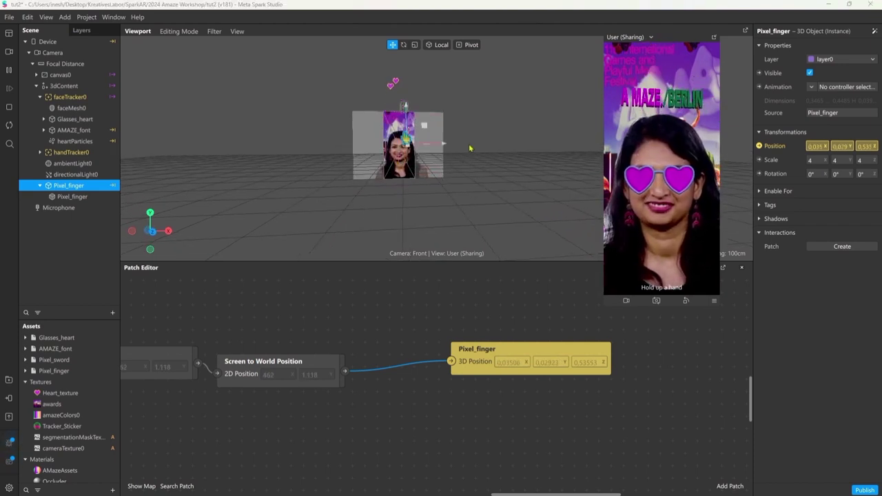
{"action": "right_click_drag", "start_coordinate": [464, 145], "coordinate": [240, 193]}
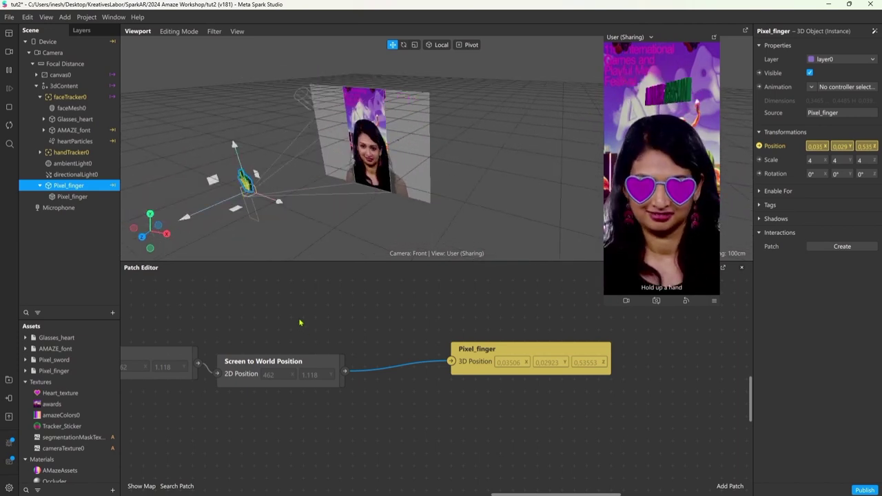
Route the Screen to World Position output through Unpack and Pack patches into Pixel_finger's 3D Position, passing only X and Y
{"action": "left_click_drag", "start_coordinate": [346, 374], "coordinate": [350, 398]}
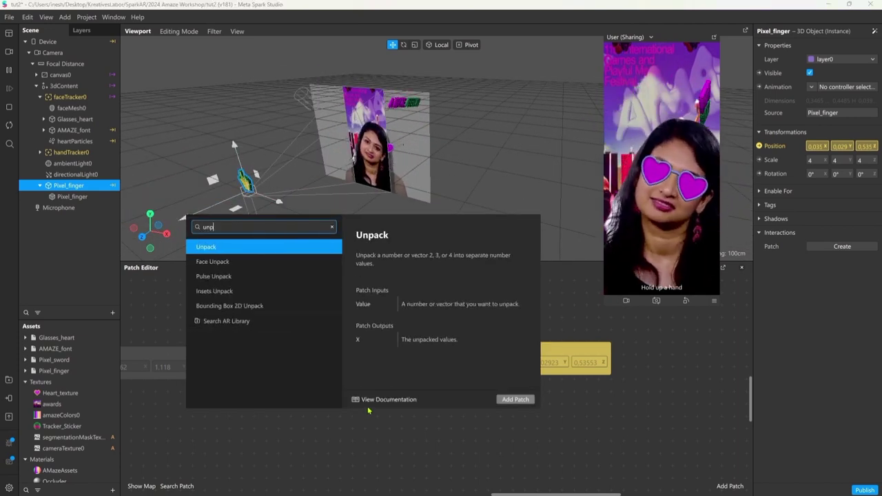
{"action": "key", "text": "Return"}
{"action": "left_click_drag", "start_coordinate": [496, 426], "coordinate": [399, 425]}
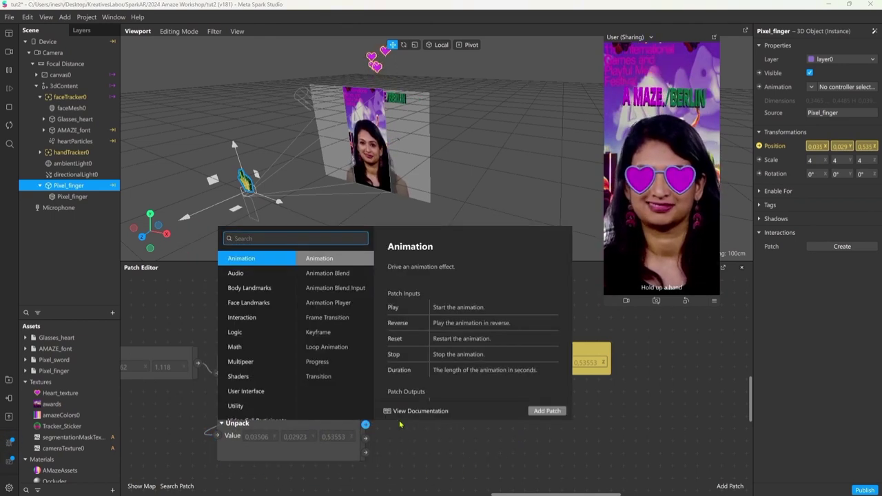
{"action": "type", "text": "pack"}
{"action": "key", "text": "Return"}
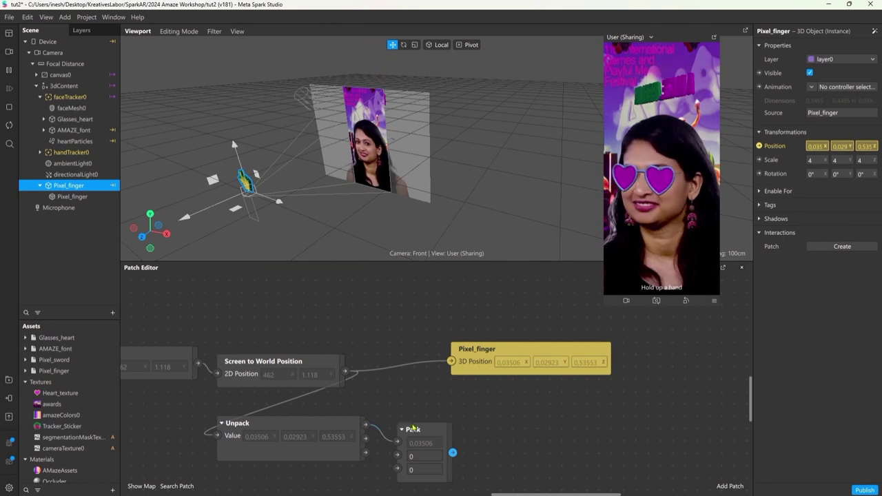
{"action": "left_click_drag", "start_coordinate": [365, 438], "coordinate": [426, 449]}
{"action": "left_click_drag", "start_coordinate": [482, 446], "coordinate": [452, 362]}
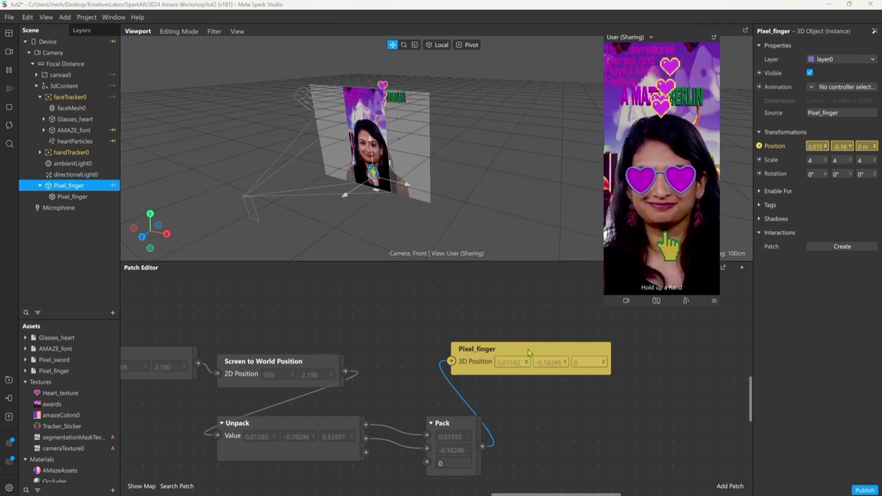
Insert a Negate patch between Unpack's first output and Pack's first input, and select the Pixel_finger mesh
{"action": "left_click", "coordinate": [450, 463]}
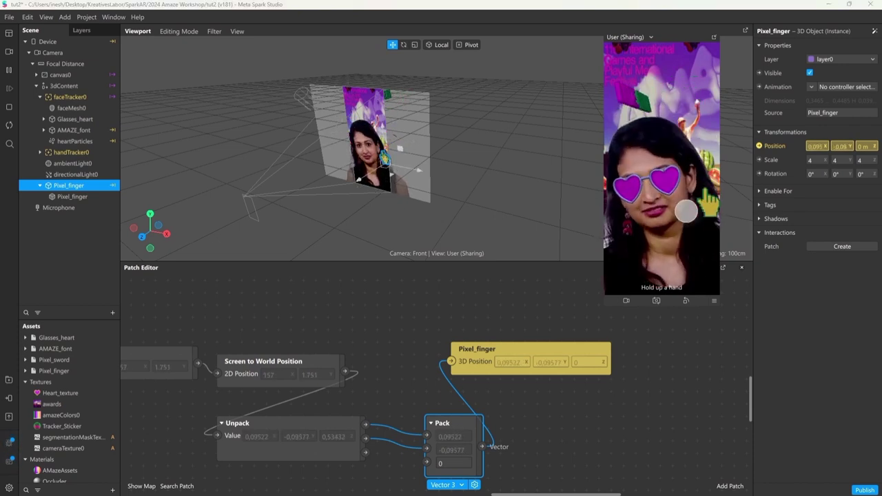
{"action": "scroll", "coordinate": [425, 424], "scroll_direction": "down", "scroll_amount": 3}
{"action": "scroll", "coordinate": [372, 386], "scroll_direction": "right", "scroll_amount": 1}
{"action": "left_click_drag", "start_coordinate": [344, 351], "coordinate": [353, 434]}
{"action": "type", "text": "nega"}
{"action": "key", "text": "Return"}
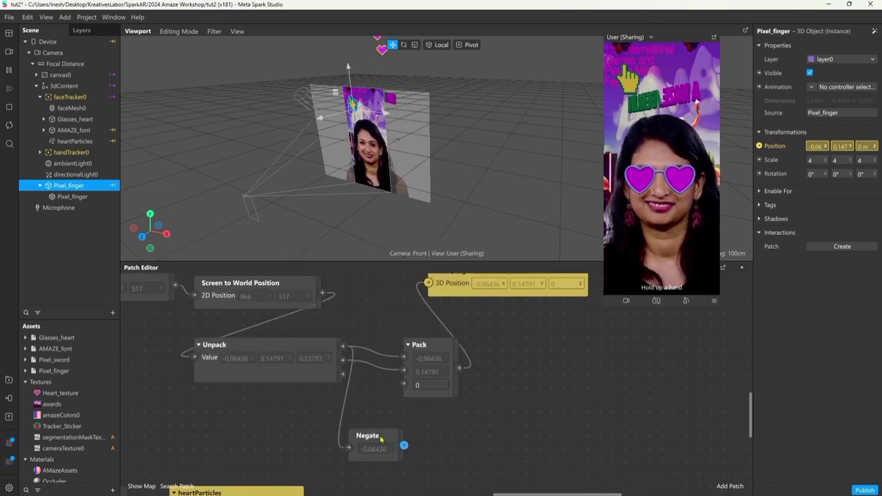
{"action": "left_click_drag", "start_coordinate": [403, 445], "coordinate": [403, 358]}
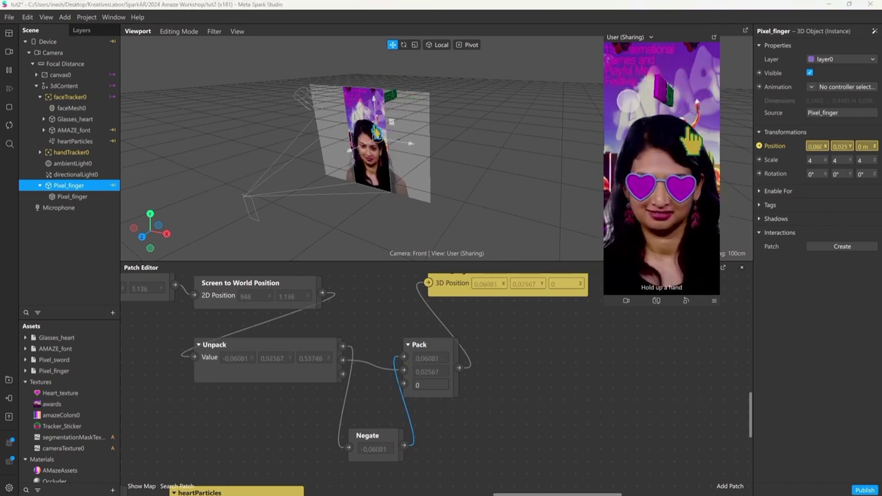
{"action": "left_click", "coordinate": [69, 197]}
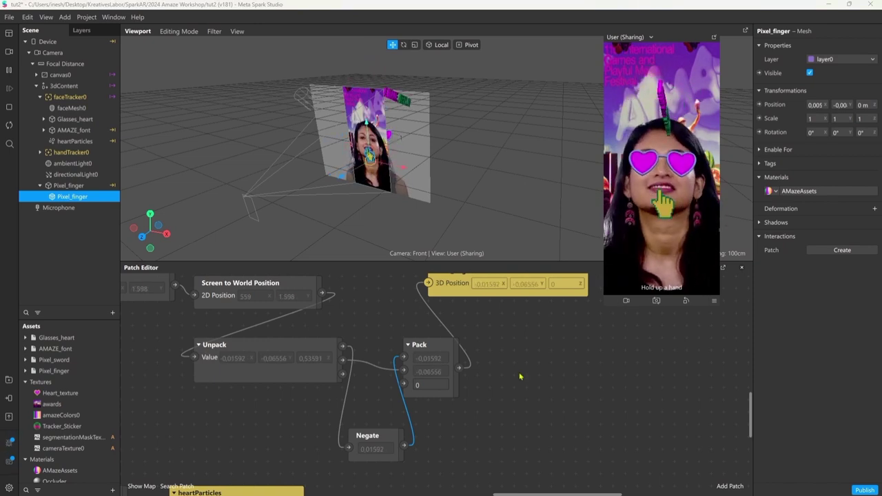
Rearrange the Pack, Pixel_finger position, Unpack and Negate patches into a tidy row in the graph
{"action": "left_click_drag", "start_coordinate": [432, 339], "coordinate": [469, 327]}
{"action": "scroll", "coordinate": [388, 317], "scroll_direction": "down", "scroll_amount": 2}
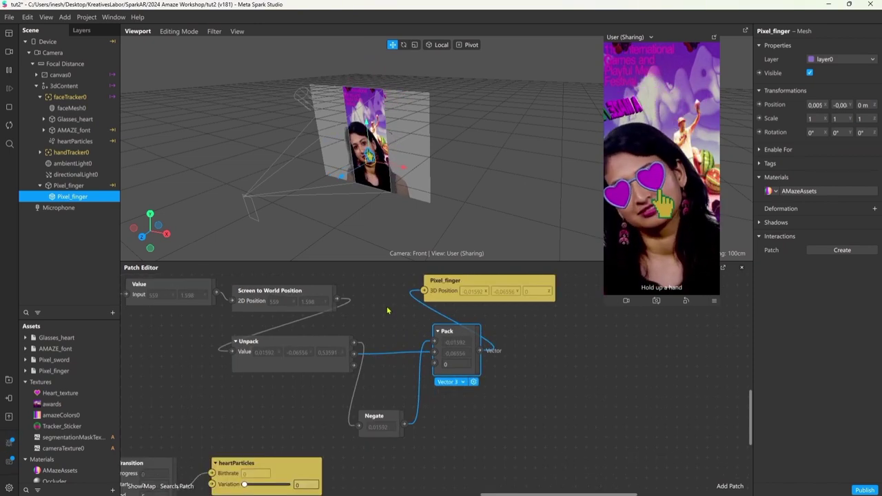
{"action": "middle_click_drag", "start_coordinate": [387, 316], "coordinate": [431, 376]}
{"action": "left_click_drag", "start_coordinate": [502, 350], "coordinate": [622, 350]}
{"action": "left_click_drag", "start_coordinate": [521, 393], "coordinate": [560, 332]}
{"action": "left_click_drag", "start_coordinate": [357, 405], "coordinate": [398, 313]}
{"action": "left_click_drag", "start_coordinate": [419, 474], "coordinate": [481, 288]}
{"action": "left_click_drag", "start_coordinate": [535, 327], "coordinate": [544, 297]}
{"action": "left_click_drag", "start_coordinate": [610, 337], "coordinate": [607, 317]}
Line up the Screen to World Position, Value and Screen Tap patches before Unpack and test taps on the preview
{"action": "middle_click_drag", "start_coordinate": [362, 374], "coordinate": [544, 401]}
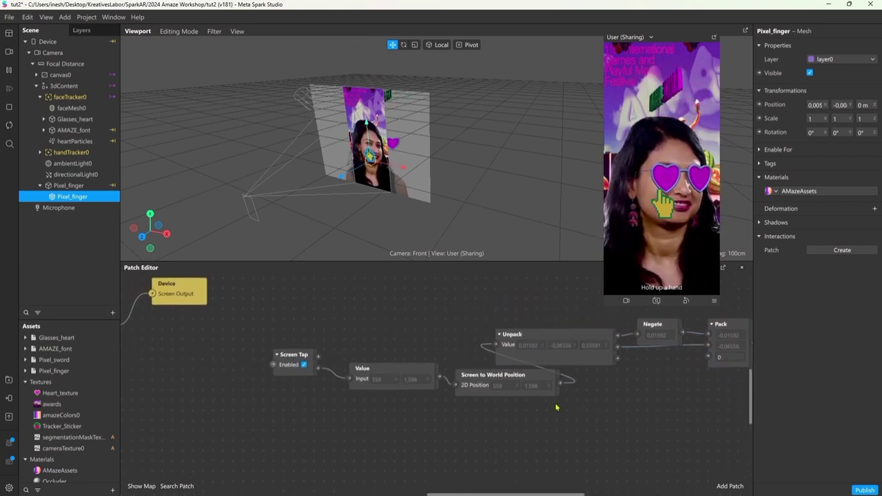
{"action": "left_click_drag", "start_coordinate": [527, 412], "coordinate": [347, 376]}
{"action": "left_click_drag", "start_coordinate": [406, 373], "coordinate": [319, 308]}
{"action": "left_click_drag", "start_coordinate": [295, 358], "coordinate": [204, 358]}
{"action": "left_click", "coordinate": [234, 342]}
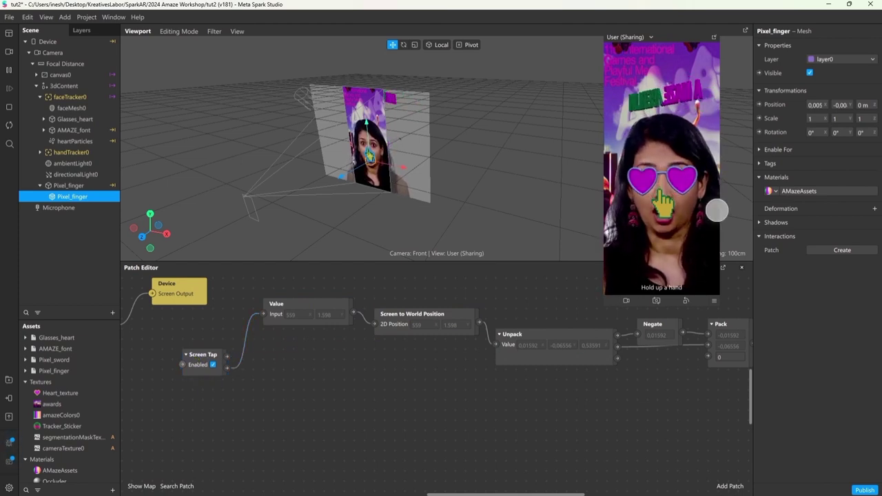
{"action": "left_click", "coordinate": [670, 237]}
{"action": "left_click", "coordinate": [686, 143]}
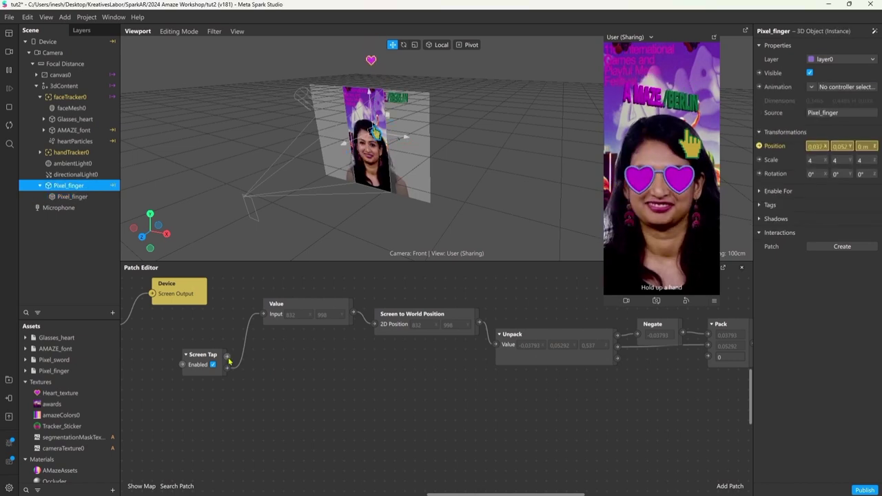
Add an Animation patch played by Screen Tap and feed its progress into a new Transition patch
{"action": "left_click_drag", "start_coordinate": [228, 357], "coordinate": [297, 399]}
{"action": "type", "text": "anim"}
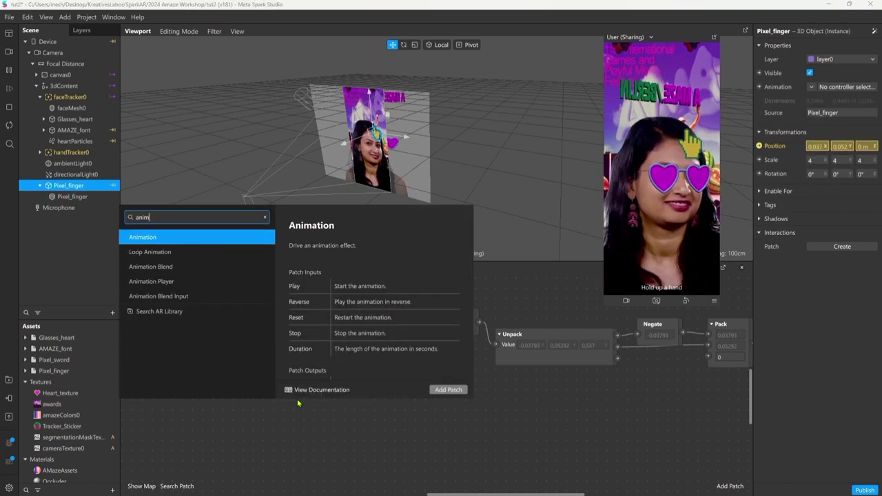
{"action": "key", "text": "Return"}
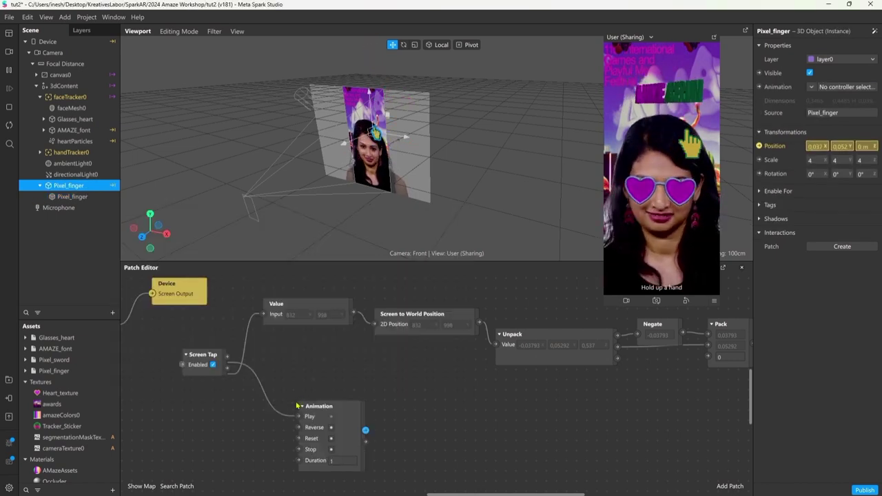
{"action": "left_click_drag", "start_coordinate": [349, 416], "coordinate": [397, 417]}
{"action": "type", "text": "trans"}
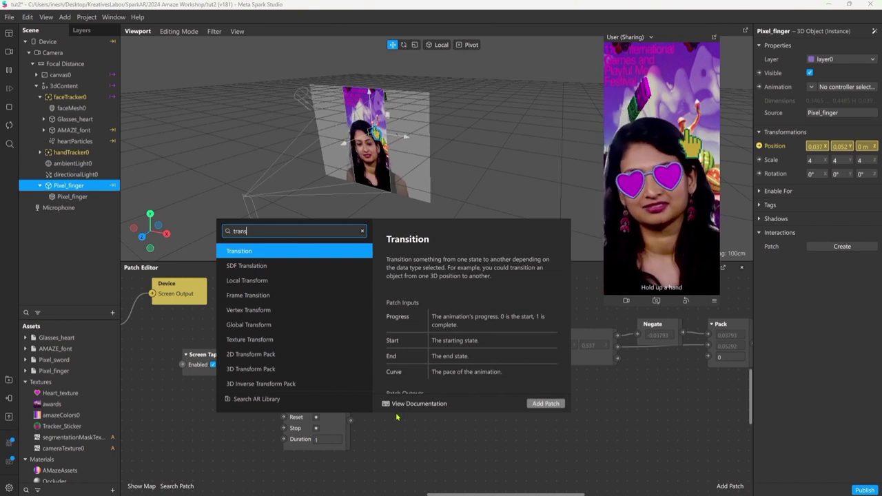
{"action": "key", "text": "Return"}
{"action": "left_click_drag", "start_coordinate": [409, 416], "coordinate": [404, 393]}
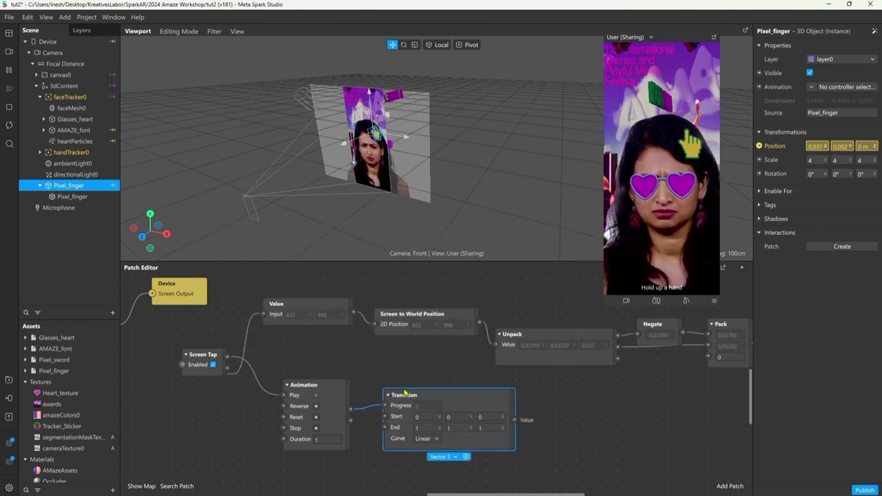
Create a 3D Scale patch for the parent Pixel_finger object and set the Transition's Start to 4 on all axes
{"action": "left_click", "coordinate": [758, 159]}
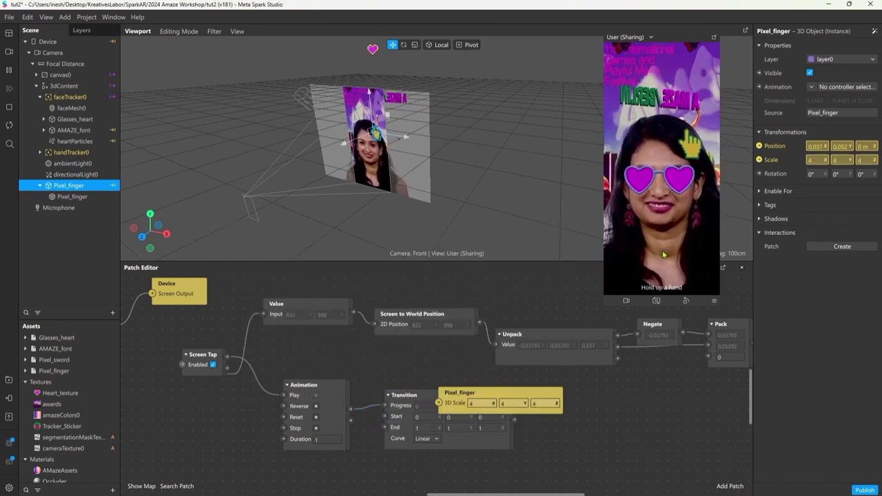
{"action": "left_click_drag", "start_coordinate": [502, 390], "coordinate": [626, 407]}
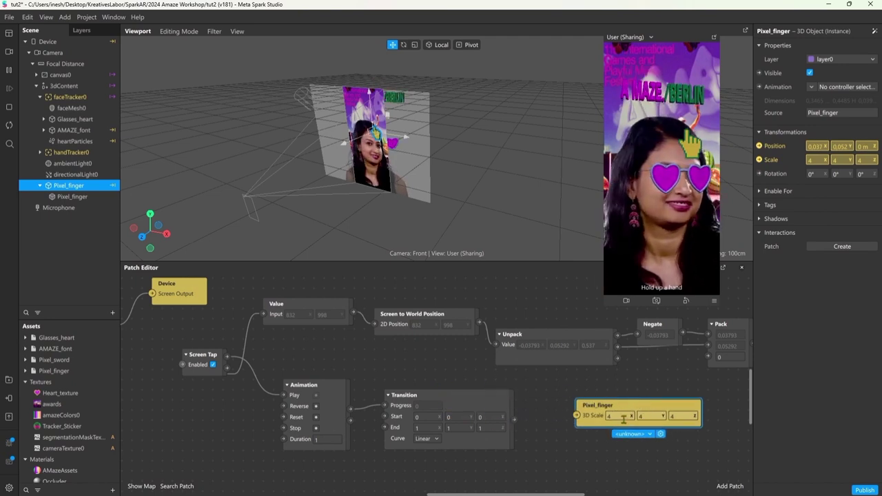
{"action": "left_click", "coordinate": [429, 418]}
{"action": "type", "text": "4"}
{"action": "key", "text": "Tab"}
{"action": "type", "text": "4"}
{"action": "key", "text": "Tab"}
{"action": "type", "text": "4"}
{"action": "key", "text": "Tab"}
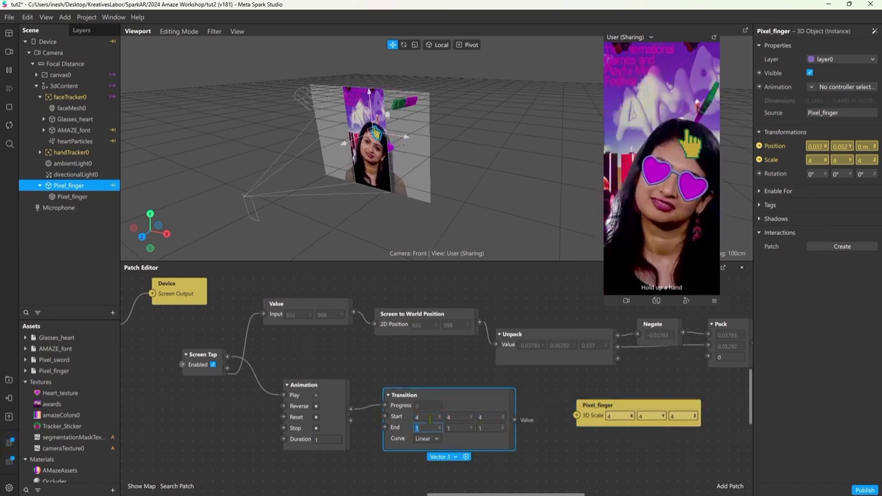
Set the Transition's End to 3 on all axes and connect its output to Pixel_finger's 3D Scale
{"action": "type", "text": "3"}
{"action": "key", "text": "Tab"}
{"action": "type", "text": "3"}
{"action": "key", "text": "Tab"}
{"action": "type", "text": "3"}
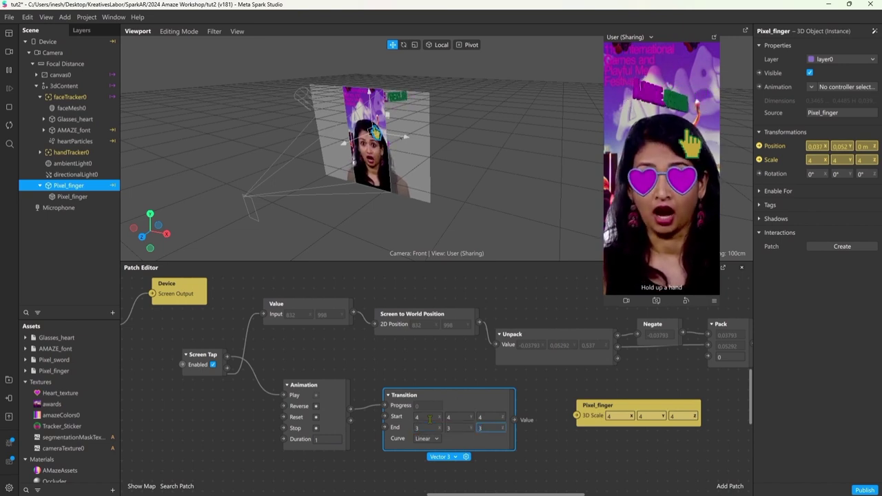
{"action": "key", "text": "Return"}
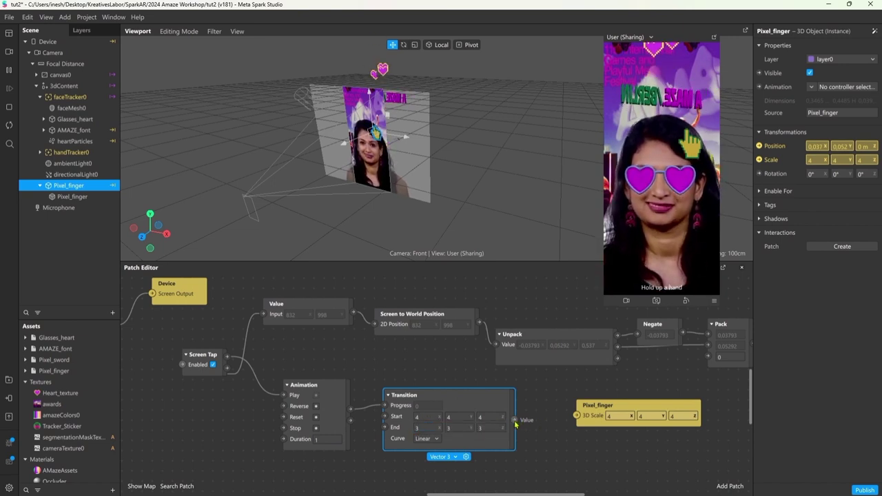
{"action": "left_click_drag", "start_coordinate": [514, 418], "coordinate": [578, 422]}
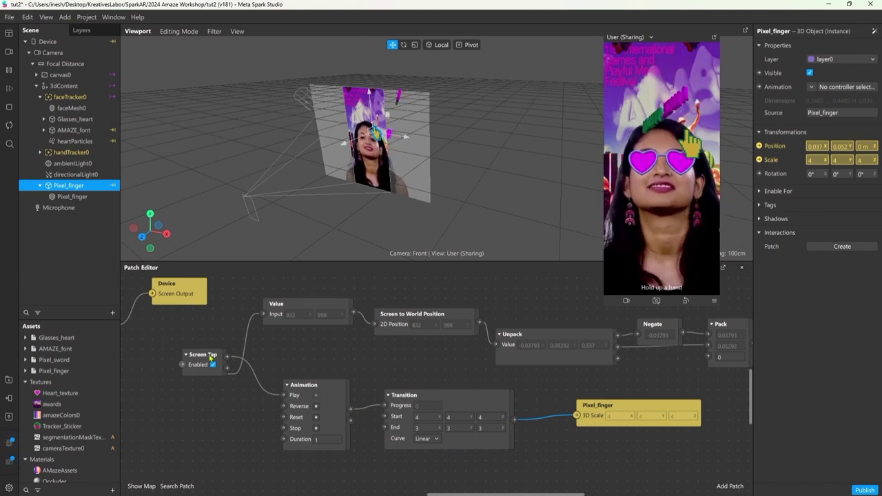
Set the Animation's duration to 0,2 and trigger its Reverse from Screen Tap through a Delay patch of 0,2
{"action": "left_click_drag", "start_coordinate": [211, 356], "coordinate": [174, 357]}
{"action": "left_click", "coordinate": [319, 439]}
{"action": "key", "text": "Return"}
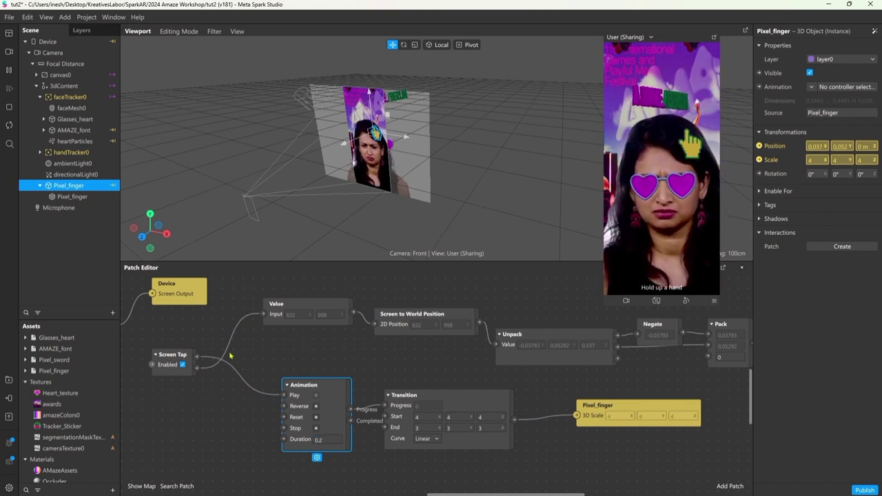
{"action": "left_click_drag", "start_coordinate": [194, 361], "coordinate": [203, 442]}
{"action": "type", "text": "delay"}
{"action": "key", "text": "Return"}
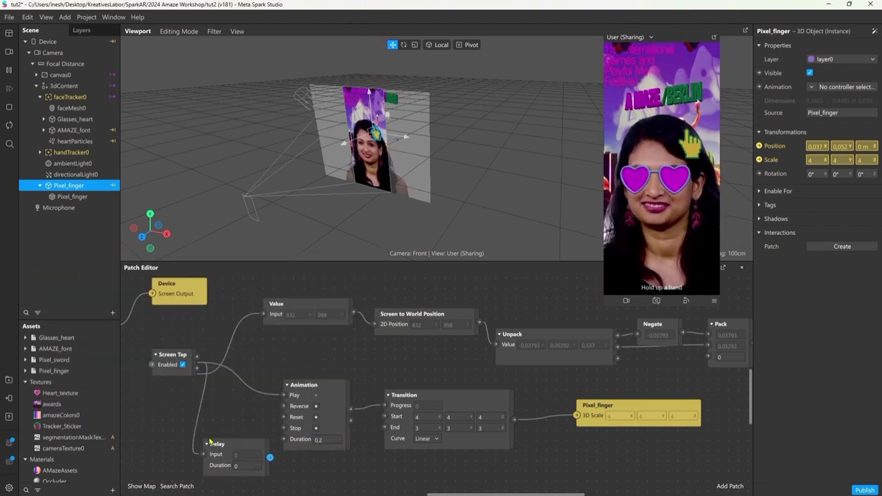
{"action": "left_click", "coordinate": [250, 466]}
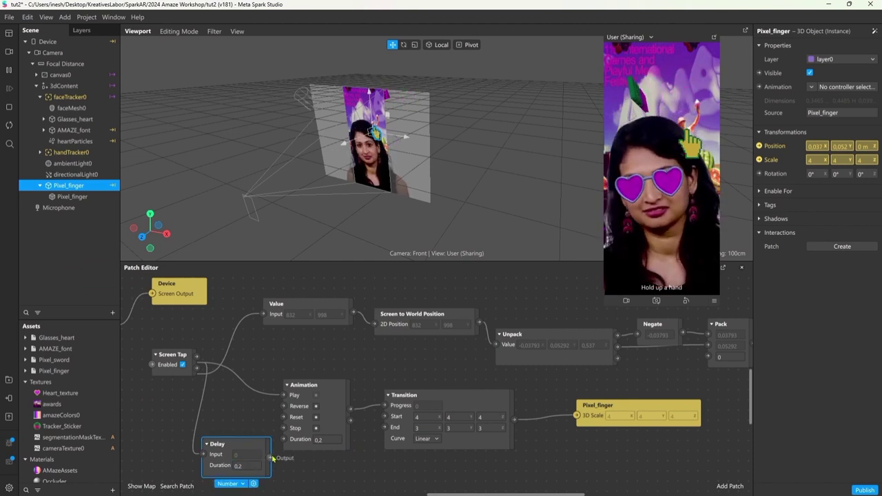
{"action": "left_click_drag", "start_coordinate": [272, 457], "coordinate": [283, 406]}
{"action": "left_click_drag", "start_coordinate": [228, 440], "coordinate": [217, 412]}
Test the finger's tap scaling by tapping several places on the preview
{"action": "left_click", "coordinate": [645, 196]}
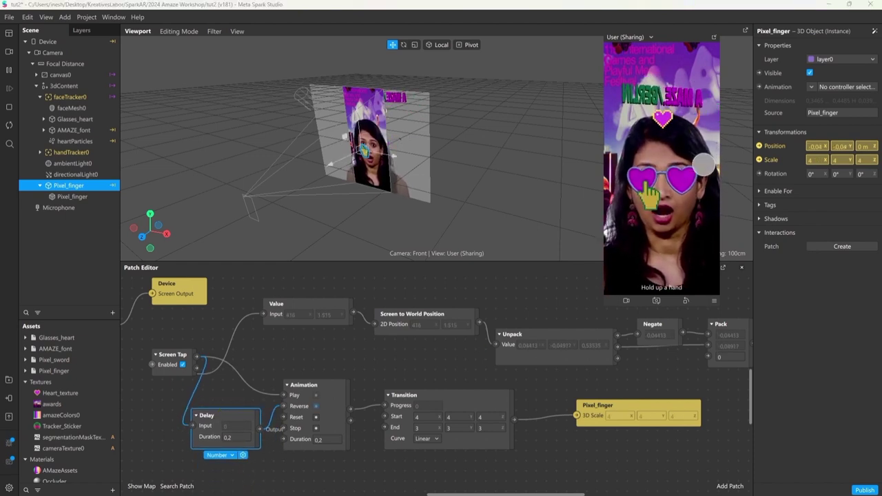
{"action": "left_click", "coordinate": [686, 167]}
{"action": "left_click", "coordinate": [682, 240]}
{"action": "left_click", "coordinate": [628, 129]}
Shorten the Animation and Delay durations to 0,1 each and test taps on the preview again
{"action": "left_click", "coordinate": [333, 438]}
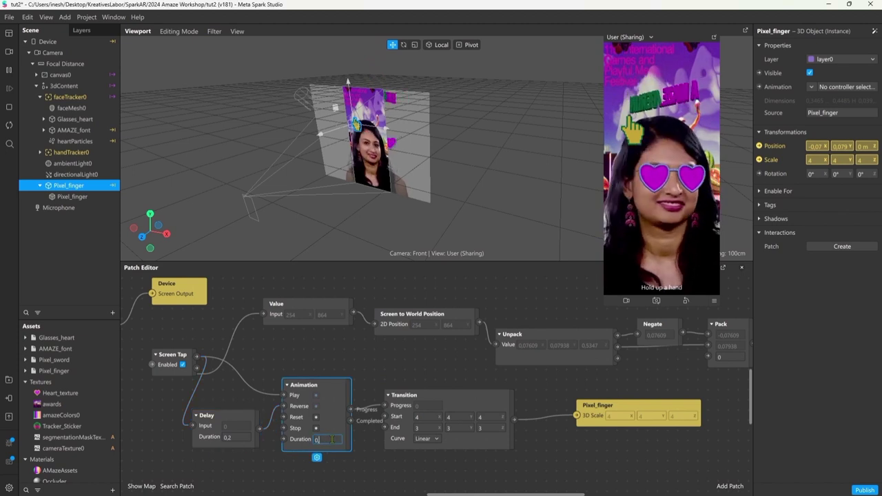
{"action": "type", "text": "0,1"}
{"action": "left_click", "coordinate": [240, 439]}
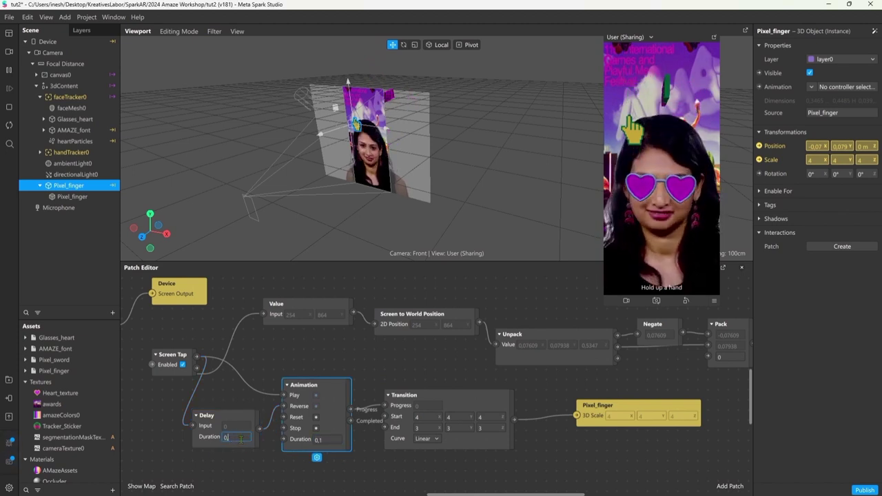
{"action": "left_click", "coordinate": [674, 234]}
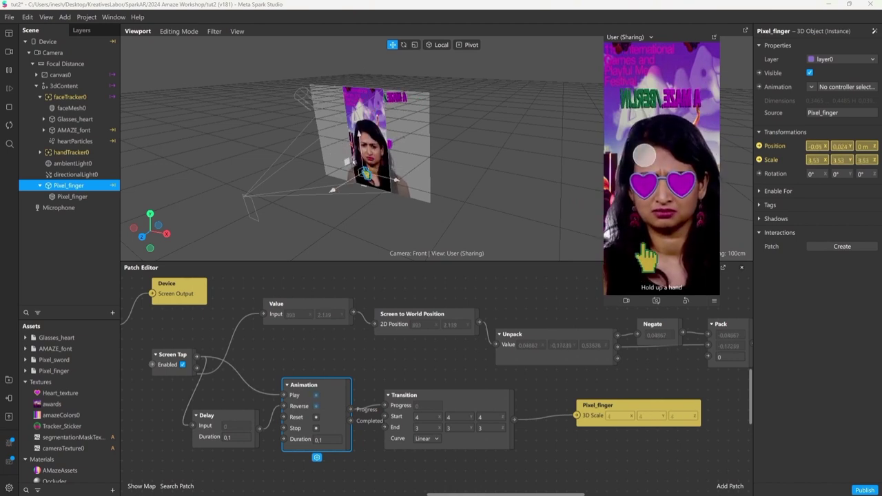
{"action": "left_click", "coordinate": [640, 248]}
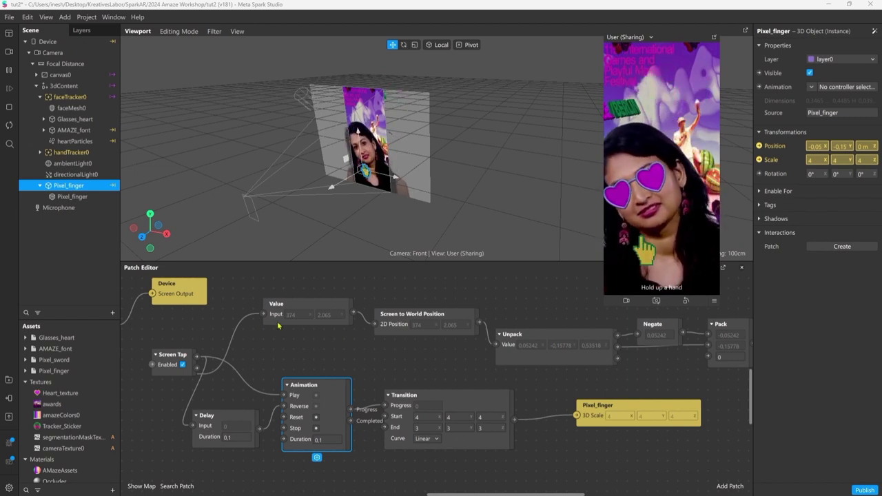
Send the sharing effect to Instagram for testing on a device
{"action": "left_click", "coordinate": [260, 346]}
{"action": "scroll", "coordinate": [260, 346], "scroll_direction": "down", "scroll_amount": 5}
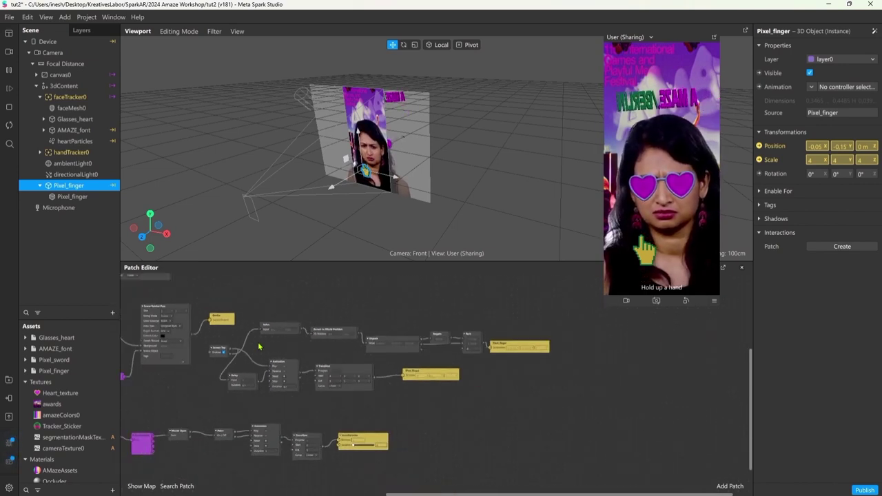
{"action": "scroll", "coordinate": [327, 362], "scroll_direction": "down", "scroll_amount": 2}
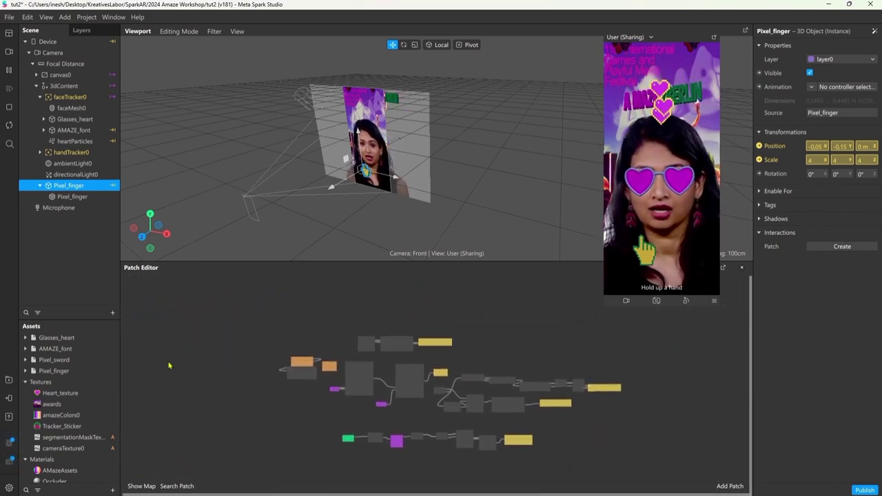
{"action": "left_click", "coordinate": [8, 400]}
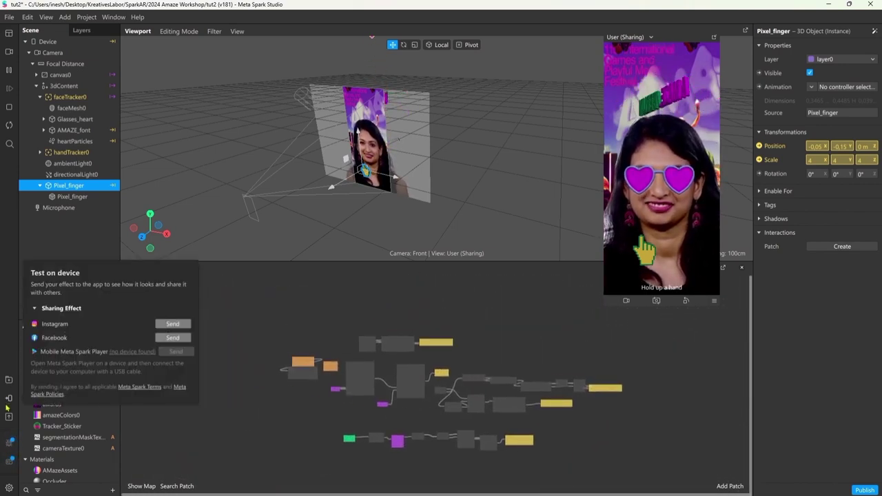
{"action": "left_click", "coordinate": [175, 325]}
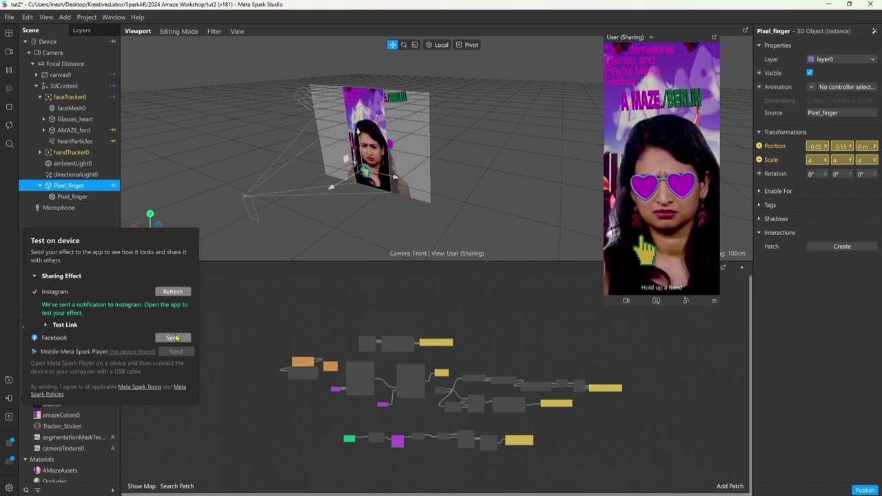
{"action": "left_click", "coordinate": [267, 316]}
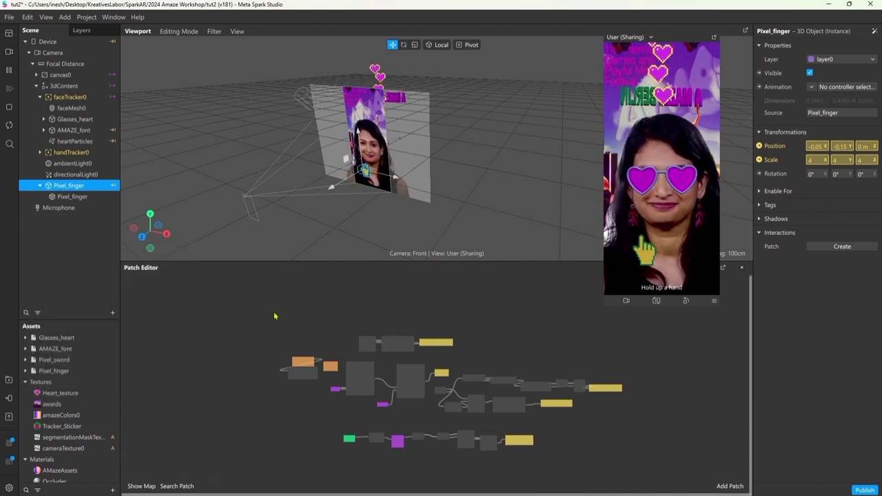
Publish the project as a new effect under the owner's Instagram account and upload it to Meta Spark Hub
{"action": "left_click", "coordinate": [12, 18]}
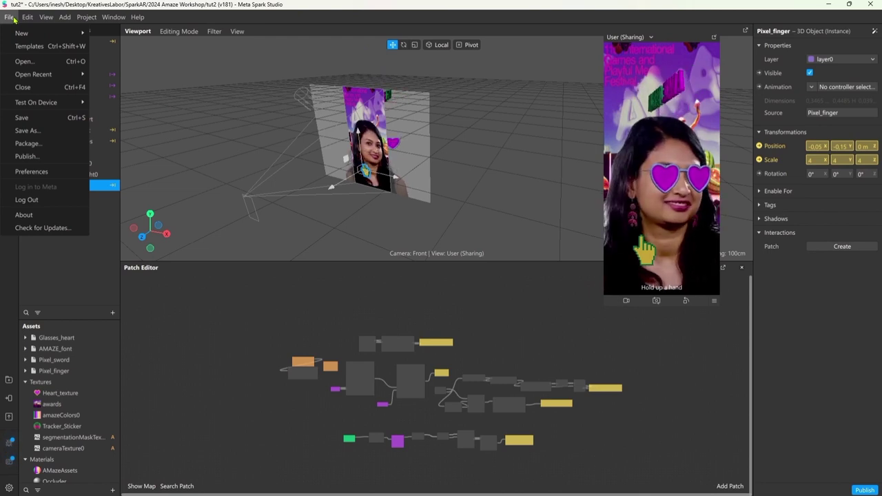
{"action": "left_click", "coordinate": [38, 160]}
{"action": "left_click", "coordinate": [421, 212]}
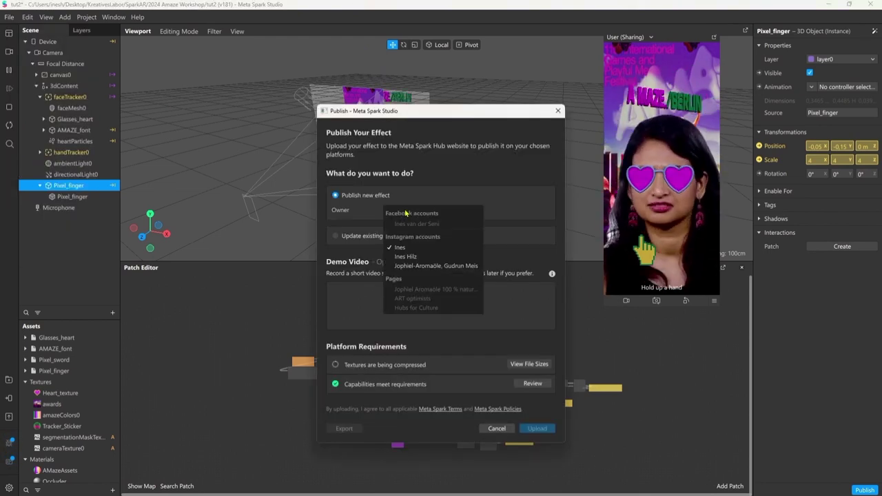
{"action": "left_click", "coordinate": [408, 247]}
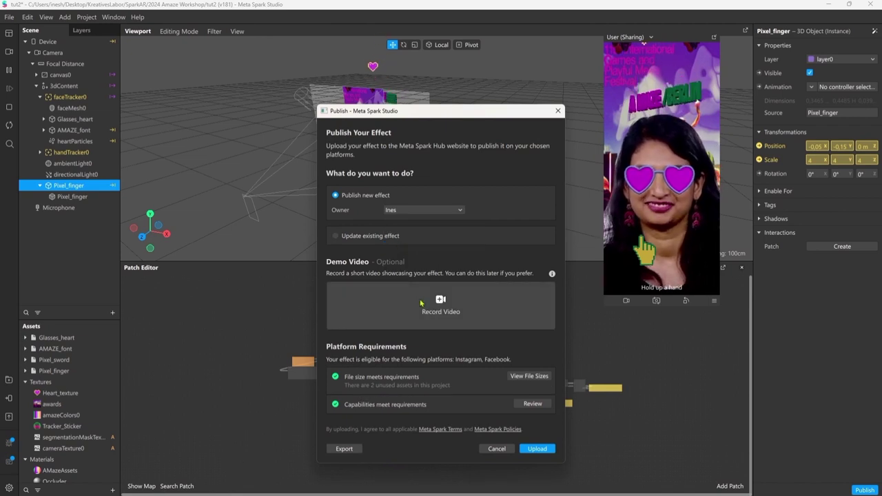
{"action": "left_click", "coordinate": [535, 449]}
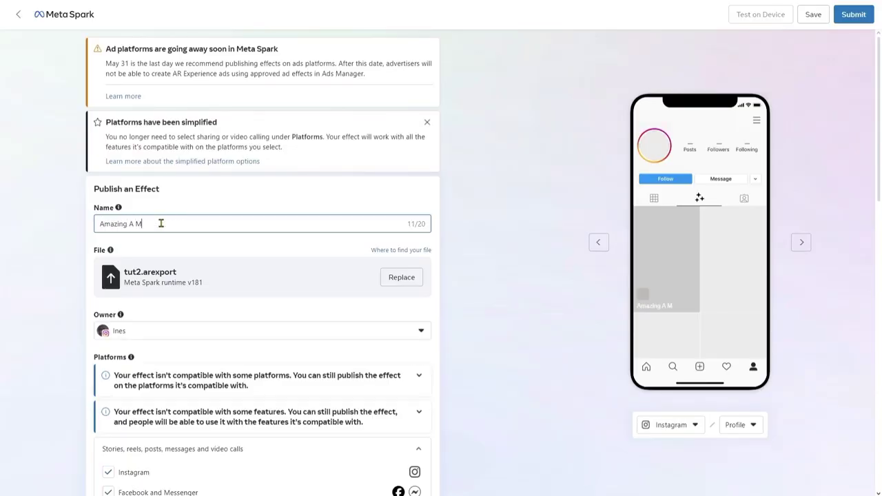
Name the effect "Amazing A Maze effec" and assign the categories Appearance, Selfies, Fandom and Events
{"action": "type", "text": "ffec"}
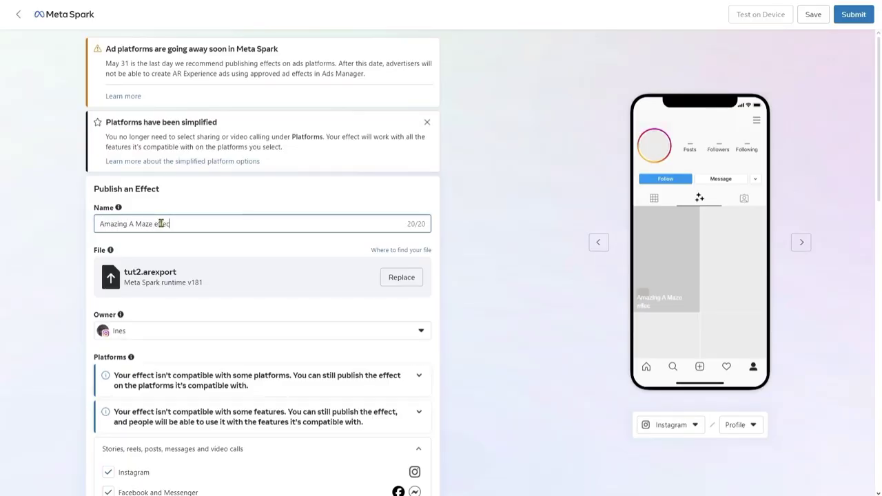
{"action": "scroll", "coordinate": [216, 283], "scroll_direction": "down", "scroll_amount": 5}
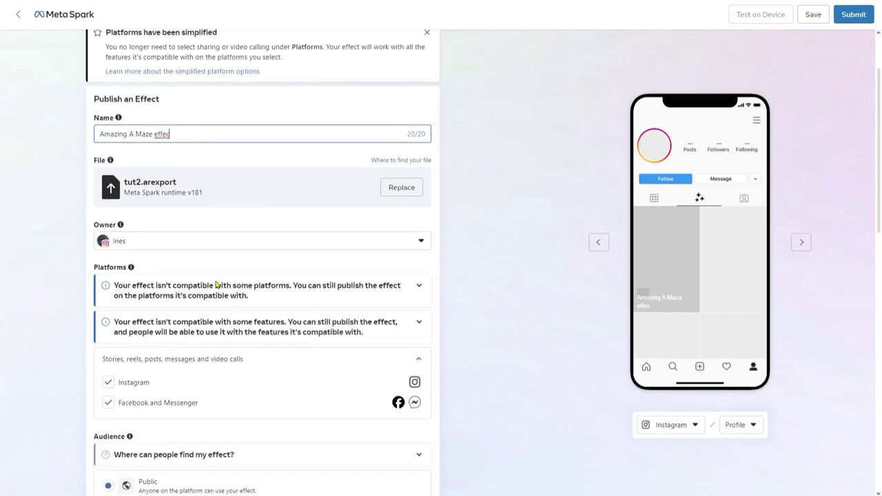
{"action": "scroll", "coordinate": [154, 315], "scroll_direction": "down", "scroll_amount": 3}
{"action": "left_click", "coordinate": [197, 228]}
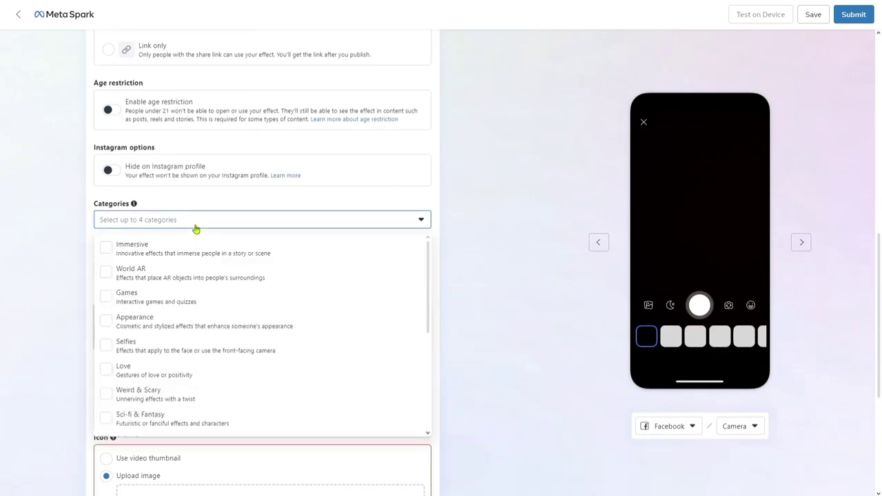
{"action": "left_click", "coordinate": [131, 319]}
{"action": "left_click", "coordinate": [141, 343]}
{"action": "scroll", "coordinate": [161, 317], "scroll_direction": "down", "scroll_amount": 3}
{"action": "left_click", "coordinate": [162, 317]}
{"action": "scroll", "coordinate": [163, 318], "scroll_direction": "down", "scroll_amount": 1}
{"action": "left_click", "coordinate": [199, 353]}
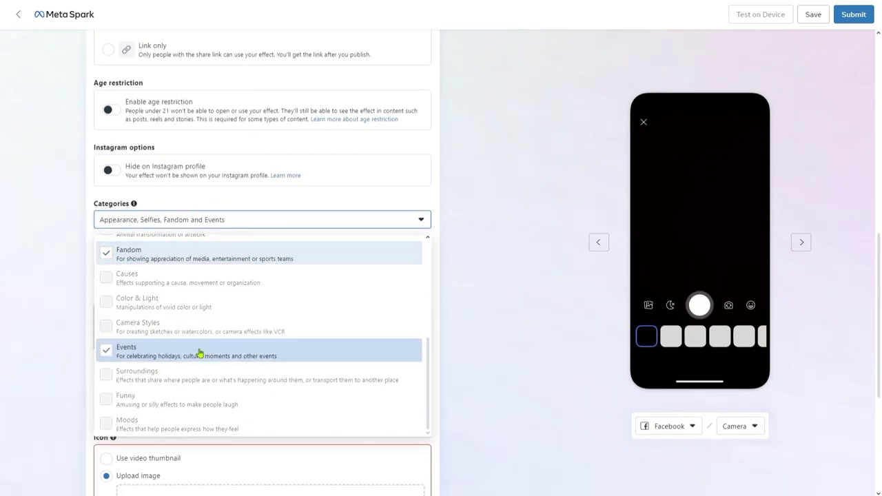
{"action": "left_click", "coordinate": [192, 220]}
Add the keywords gaming, fun, pixel, amaze, indie, games and retro to the effect's publishing form
{"action": "left_click", "coordinate": [193, 274]}
{"action": "type", "text": "gaming"}
{"action": "key", "text": "Return"}
{"action": "type", "text": "fun pixel amaze,indie,games,retro,"}
{"action": "scroll", "coordinate": [389, 214], "scroll_direction": "down", "scroll_amount": 3}
{"action": "scroll", "coordinate": [173, 314], "scroll_direction": "down", "scroll_amount": 1}
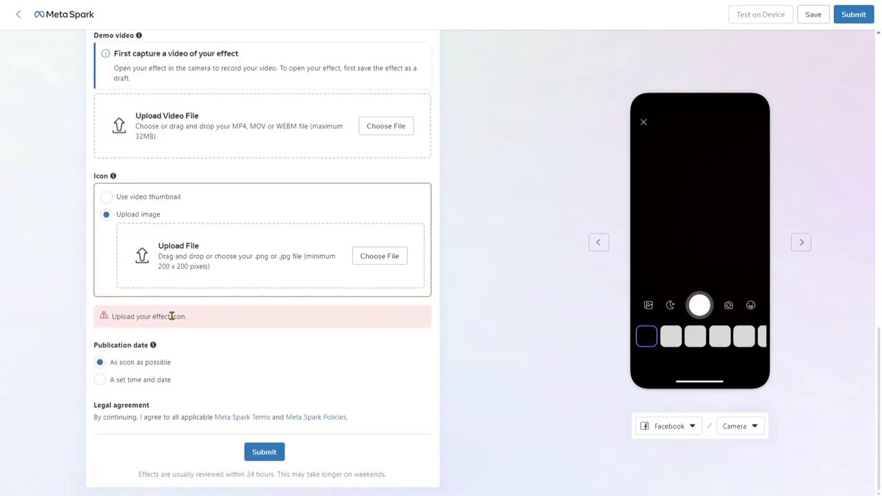